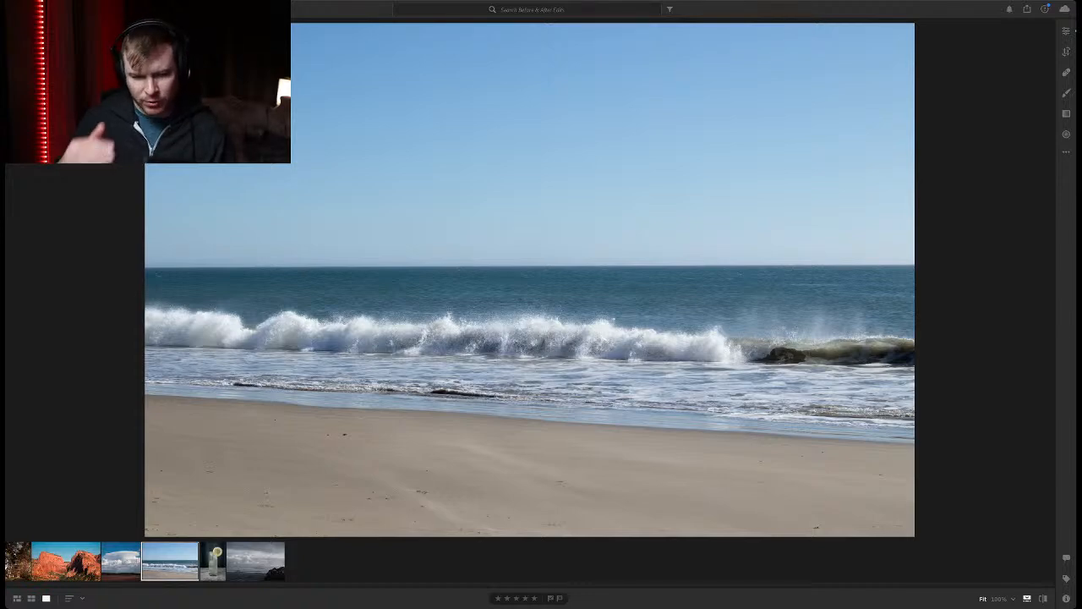
Create a linear gradient mask over the sky, fading from the photo's upper edge down to the breaking waves
{"action": "left_click", "coordinate": [1069, 32]}
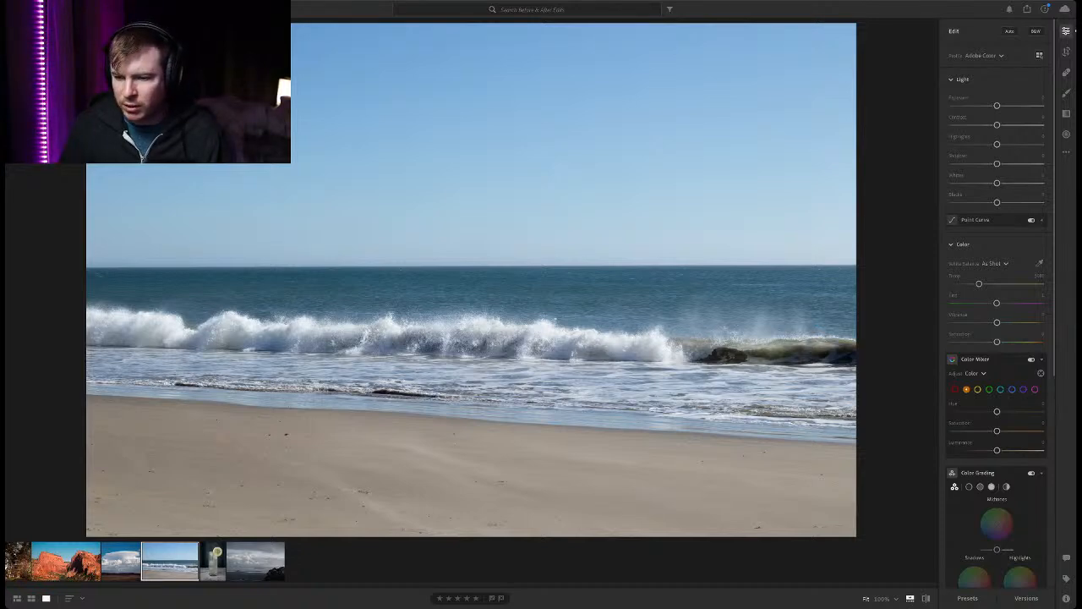
{"action": "scroll", "coordinate": [1075, 31], "scroll_direction": "down", "scroll_amount": 5}
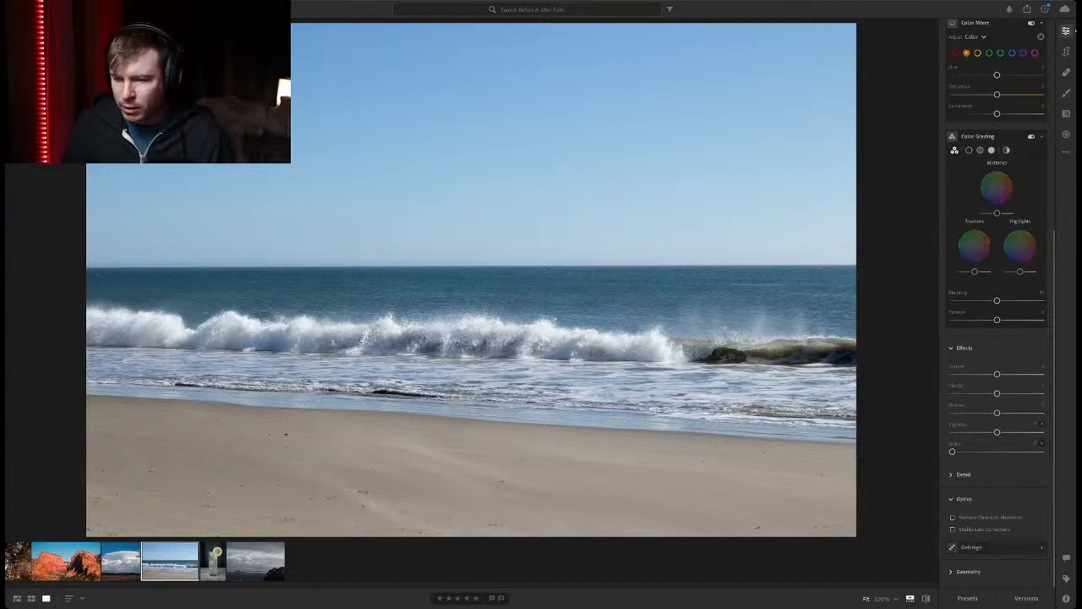
{"action": "key", "text": "l"}
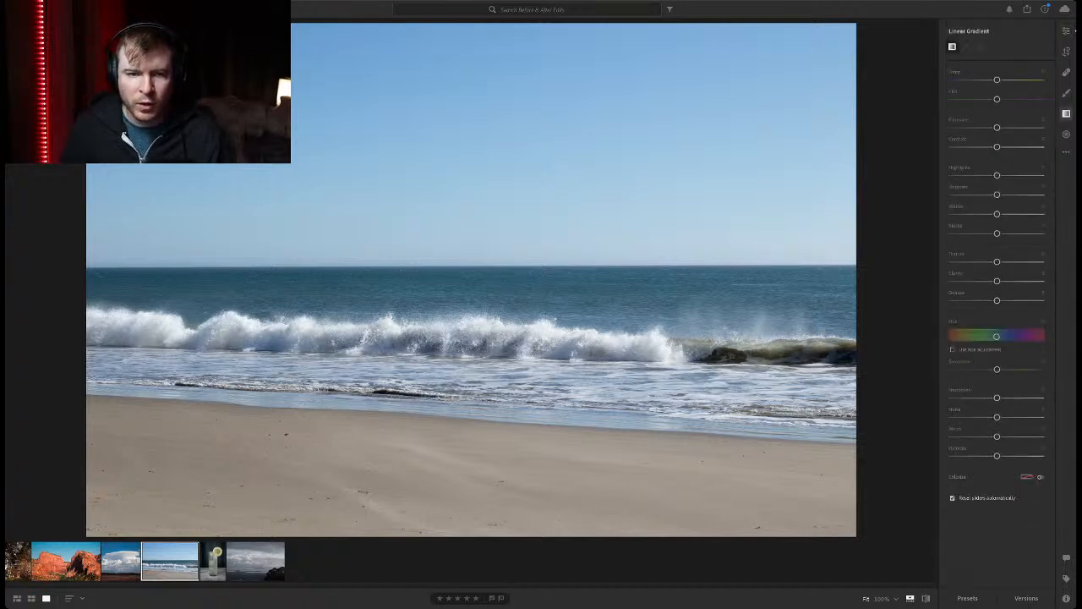
{"action": "left_click_drag", "start_coordinate": [406, 21], "coordinate": [433, 320]}
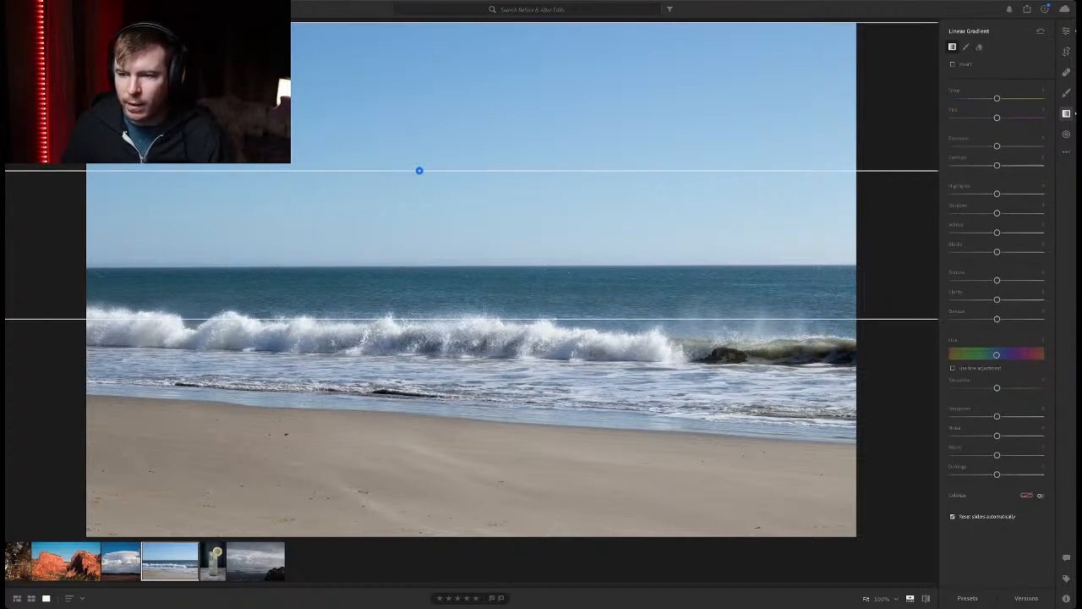
Darken the sky gradient by lowering its Exposure, and raise its Saturation and Highlights moderately
{"action": "left_click_drag", "start_coordinate": [997, 146], "coordinate": [983, 146]}
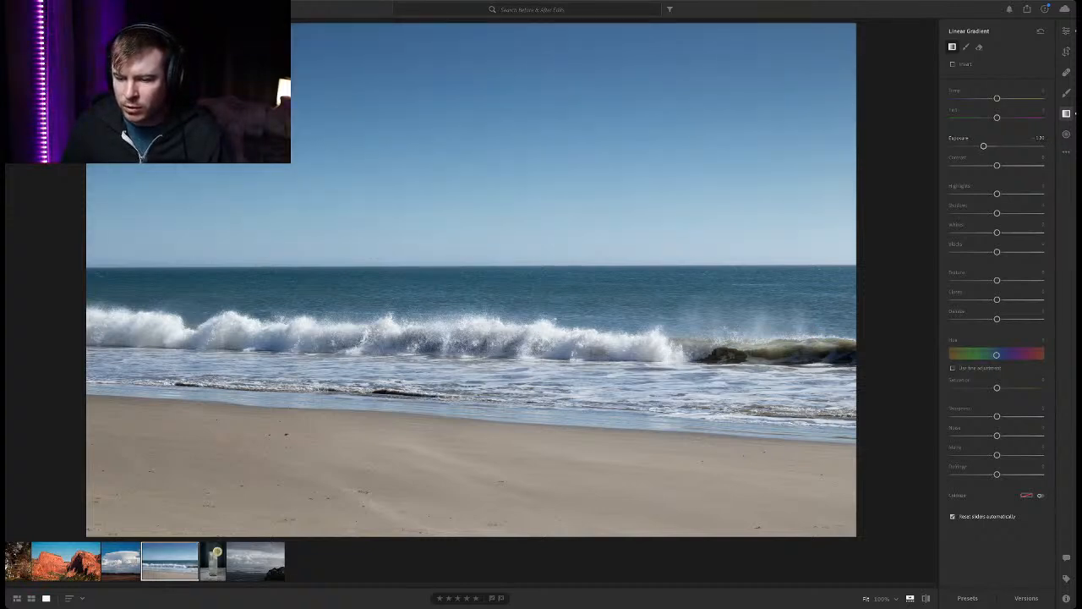
{"action": "mouse_move", "coordinate": [996, 387]}
{"action": "left_mouse_down"}
{"action": "mouse_move", "coordinate": [969, 387]}
{"action": "mouse_move", "coordinate": [1029, 387]}
{"action": "mouse_move", "coordinate": [1014, 387]}
{"action": "left_mouse_up"}
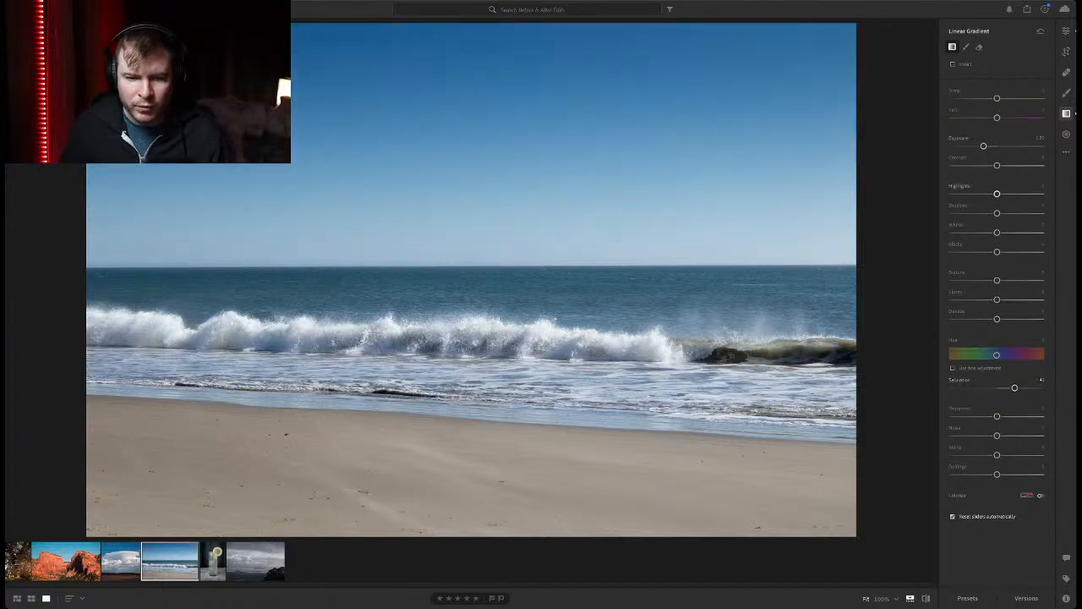
{"action": "mouse_move", "coordinate": [996, 194]}
{"action": "left_mouse_down"}
{"action": "mouse_move", "coordinate": [1020, 194]}
{"action": "mouse_move", "coordinate": [964, 194]}
{"action": "mouse_move", "coordinate": [1026, 194]}
{"action": "mouse_move", "coordinate": [1008, 194]}
{"action": "left_mouse_up"}
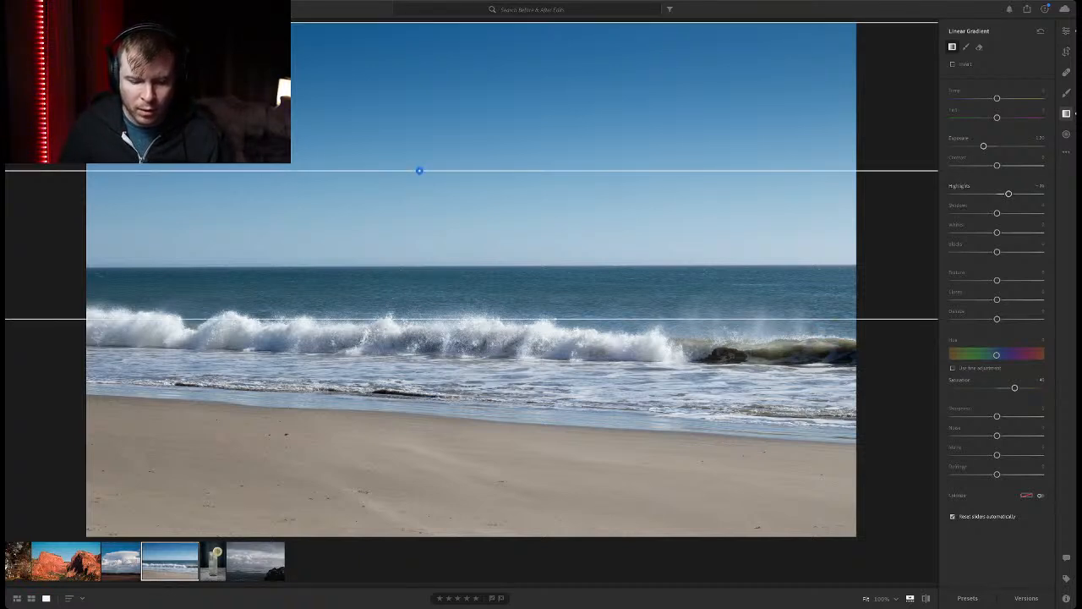
Add a second linear gradient rising from the photo's lower edge over the sand, with Texture +27 and Temp +27
{"action": "left_click_drag", "start_coordinate": [536, 528], "coordinate": [541, 453]}
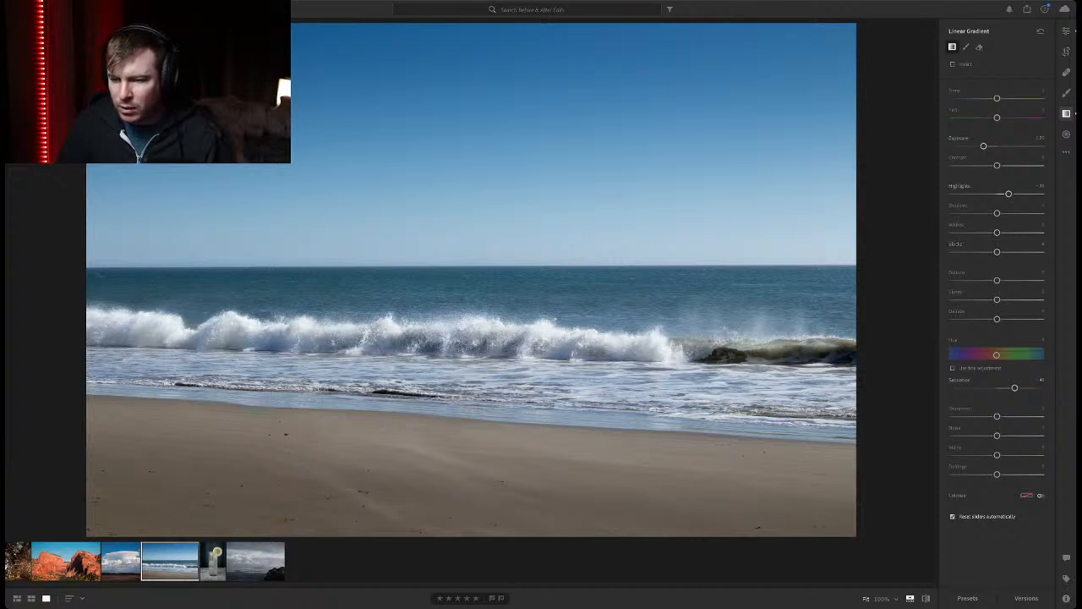
{"action": "mouse_move", "coordinate": [997, 280]}
{"action": "left_mouse_down"}
{"action": "mouse_move", "coordinate": [1024, 280]}
{"action": "mouse_move", "coordinate": [1009, 279]}
{"action": "left_mouse_up"}
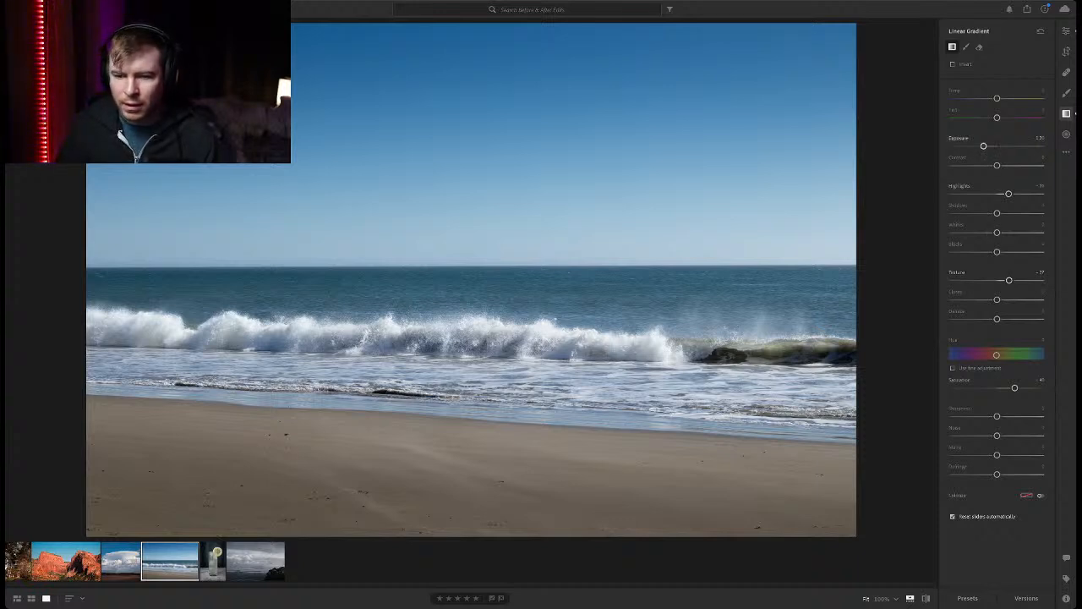
{"action": "mouse_move", "coordinate": [997, 98]}
{"action": "left_mouse_down"}
{"action": "mouse_move", "coordinate": [1018, 98]}
{"action": "mouse_move", "coordinate": [1008, 98]}
{"action": "left_mouse_up"}
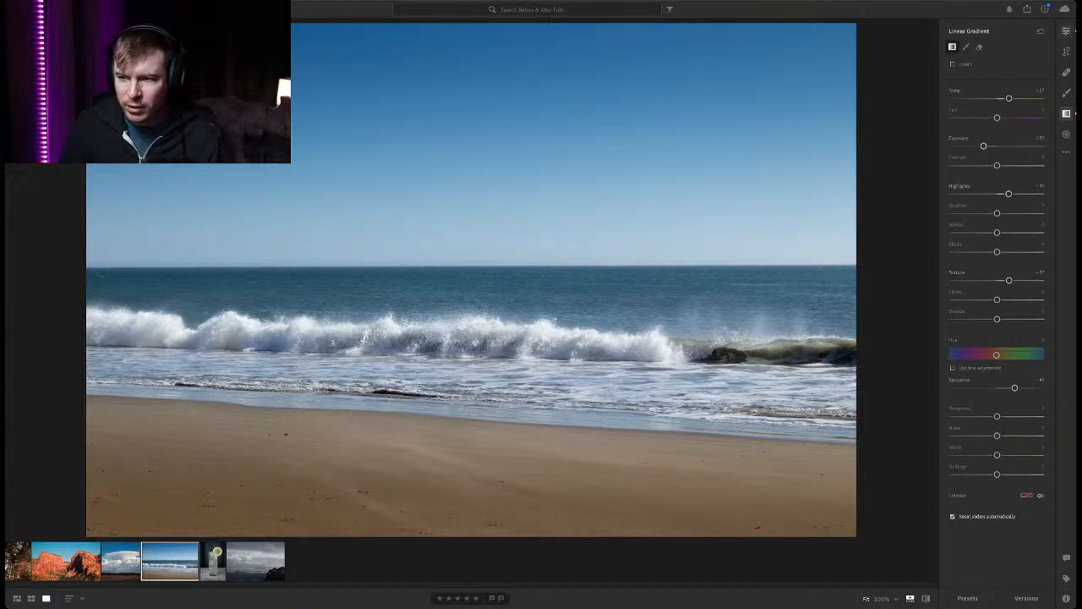
{"action": "left_click", "coordinate": [1066, 31]}
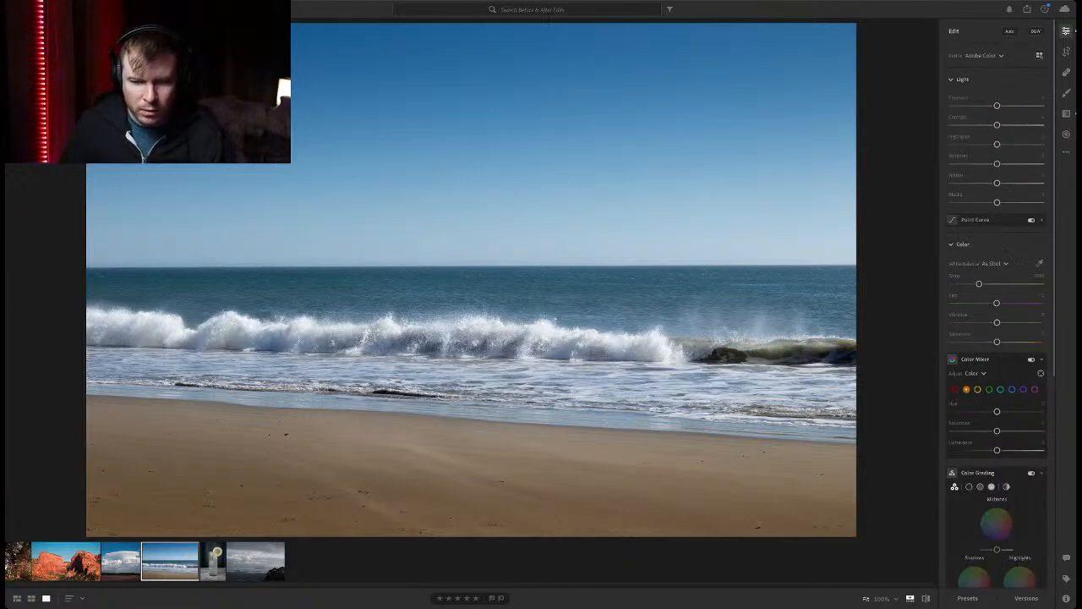
{"action": "key", "text": "z"}
{"action": "key", "text": "z"}
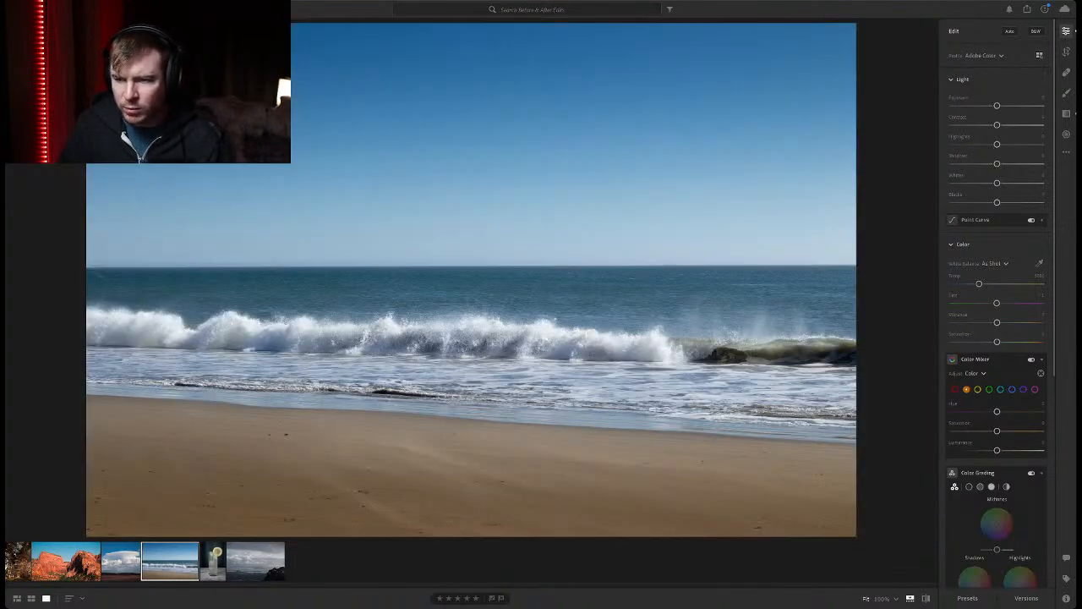
{"action": "key", "text": "alt"}
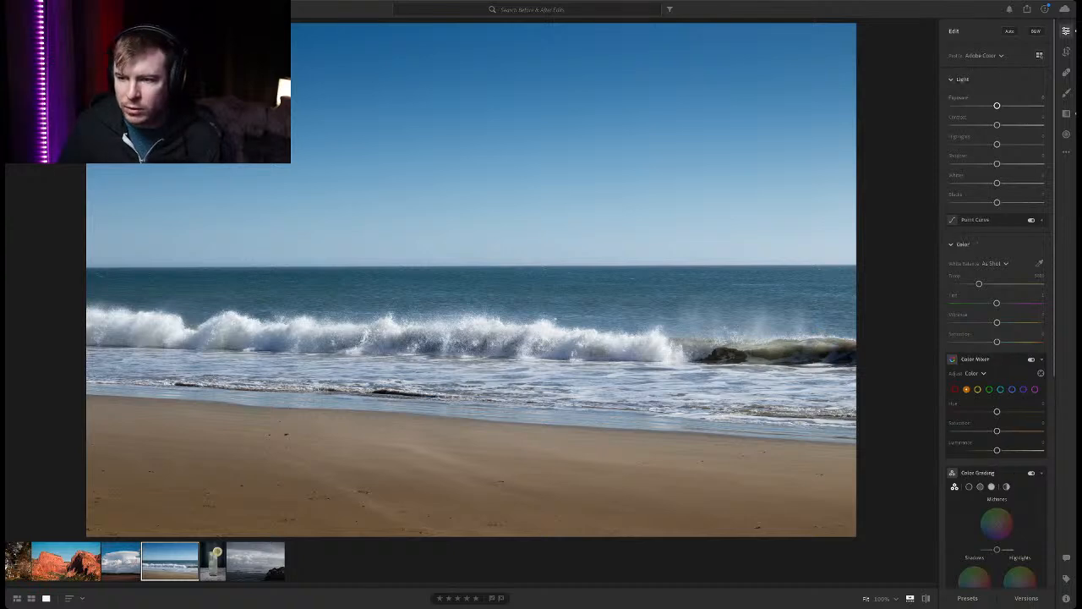
{"action": "key", "text": "alt"}
{"action": "key", "text": "alt"}
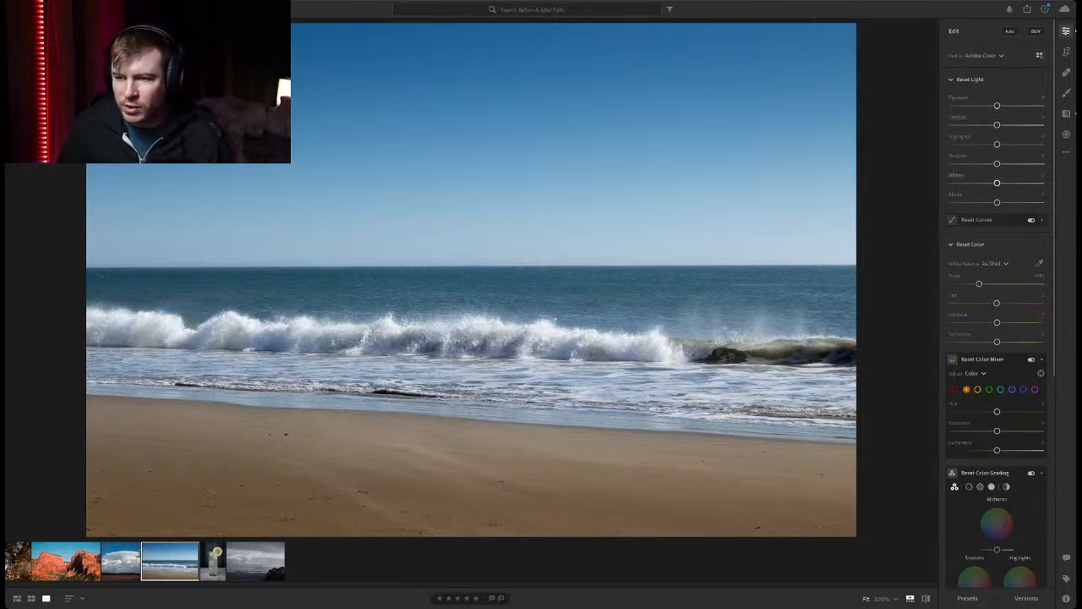
{"action": "mouse_move", "coordinate": [995, 105]}
{"action": "left_mouse_down"}
{"action": "mouse_move", "coordinate": [986, 105]}
{"action": "mouse_move", "coordinate": [1020, 105]}
{"action": "mouse_move", "coordinate": [991, 105]}
{"action": "mouse_move", "coordinate": [1017, 105]}
{"action": "mouse_move", "coordinate": [1007, 105]}
{"action": "left_mouse_up"}
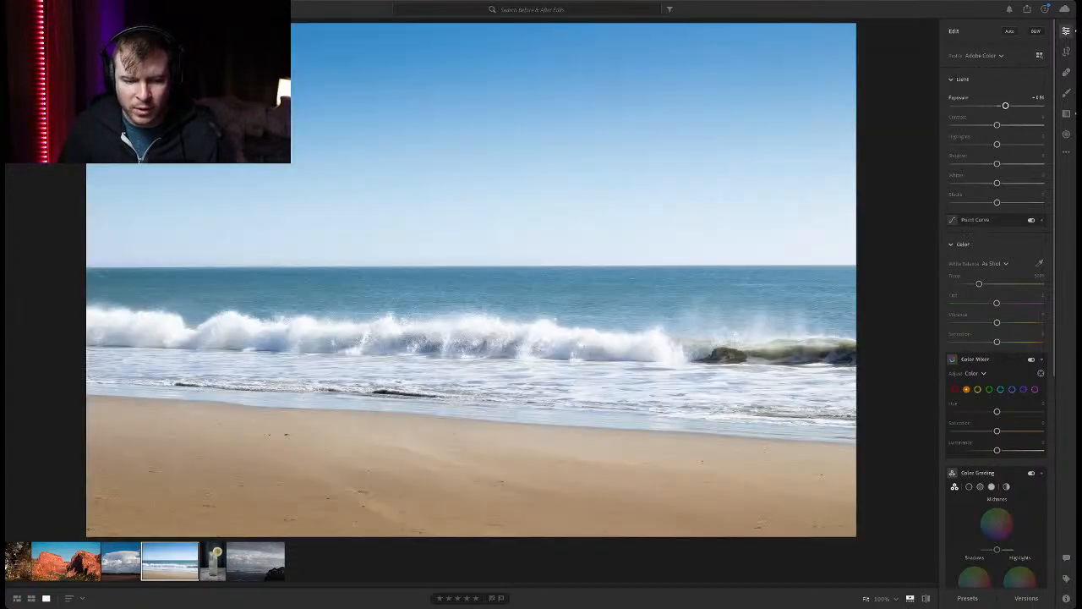
{"action": "double_click", "coordinate": [1007, 105]}
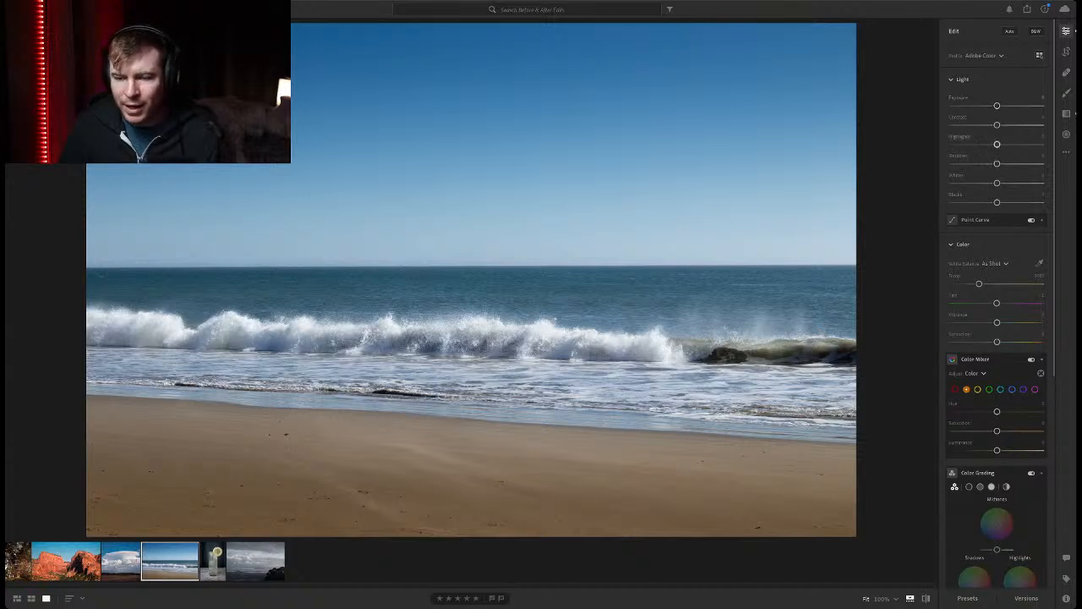
Lower the whole photo's Highlights strongly and raise its Whites moderately, keeping Shadows at 0
{"action": "left_click_drag", "start_coordinate": [997, 145], "coordinate": [1011, 183]}
{"action": "double_click", "coordinate": [973, 163]}
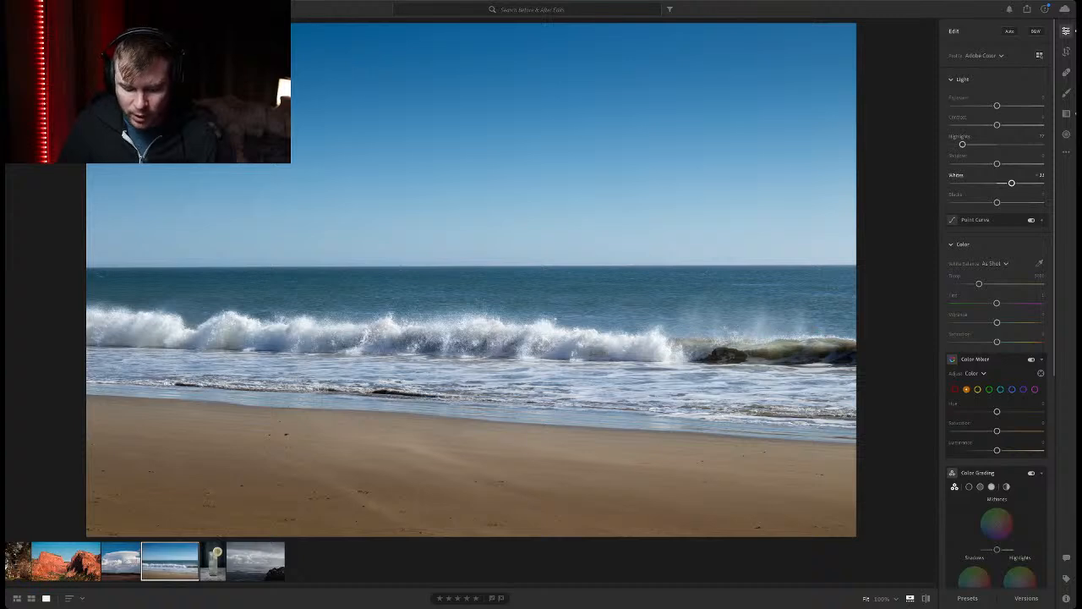
Compare the edited beach photo repeatedly with its unedited original
{"action": "key", "text": "backslash"}
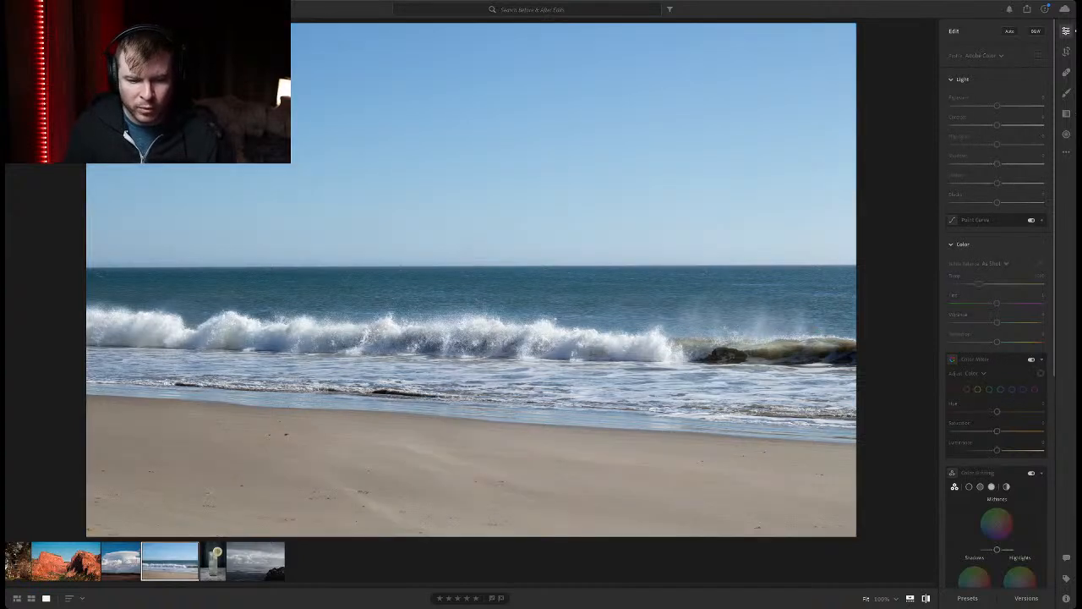
{"action": "key", "text": "backslash"}
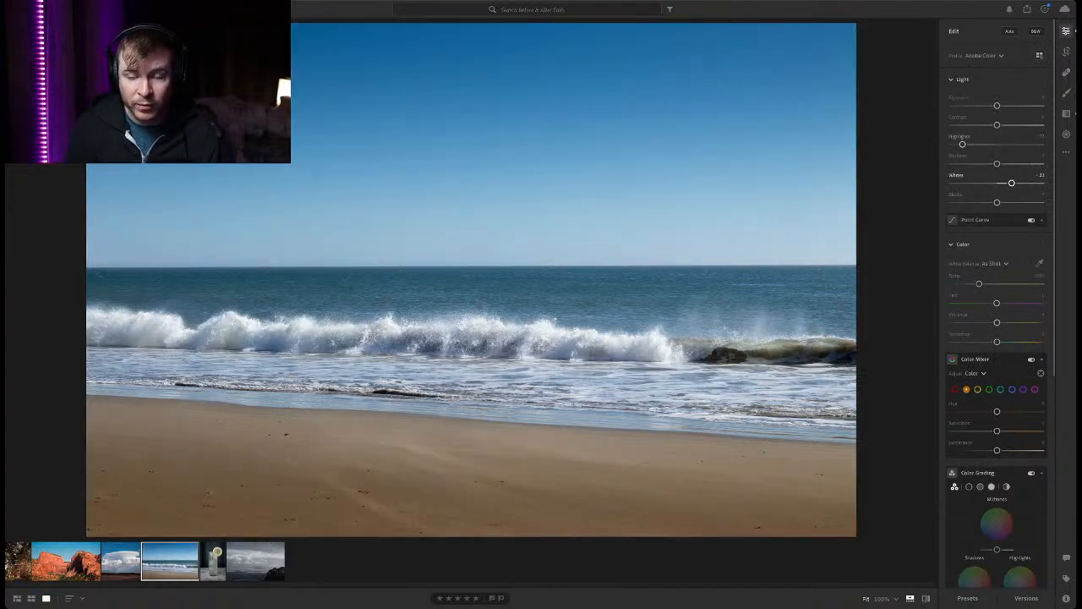
{"action": "key", "text": "backslash"}
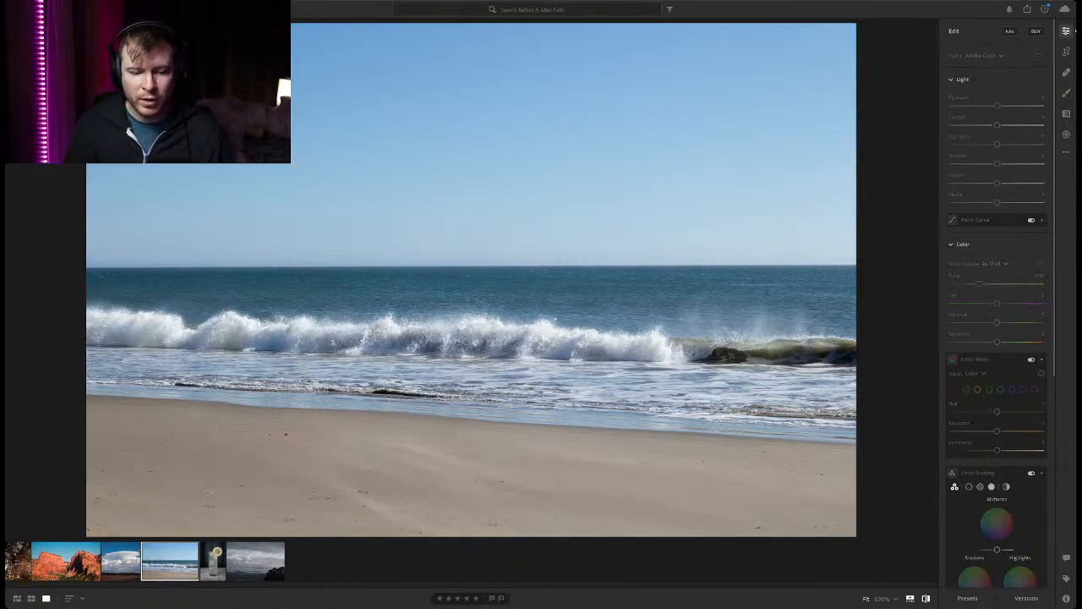
{"action": "key", "text": "backslash"}
{"action": "key", "text": "backslash"}
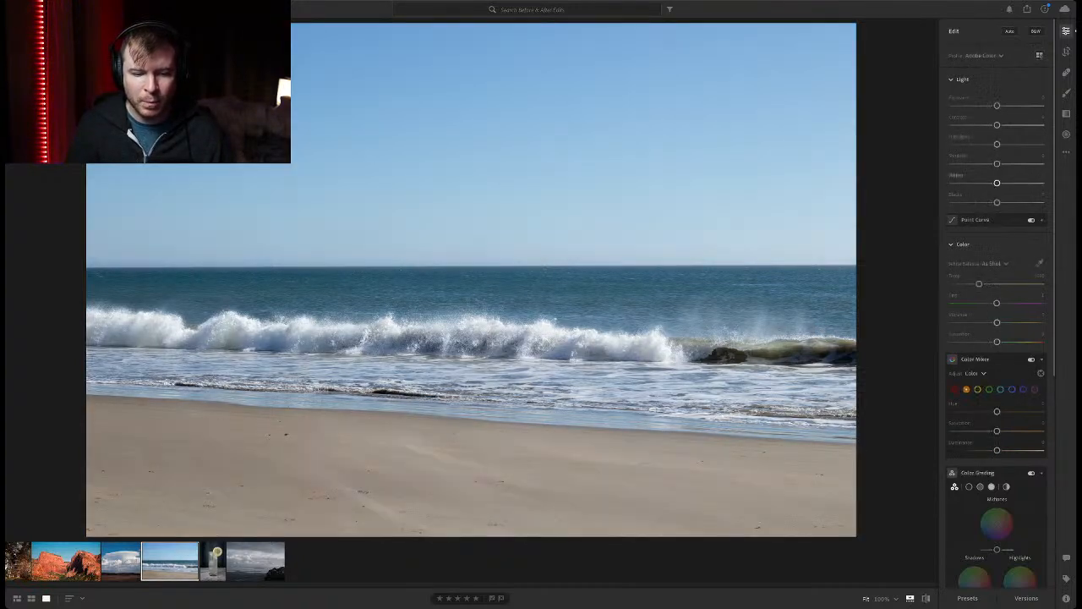
{"action": "key", "text": "backslash"}
{"action": "key", "text": "backslash"}
{"action": "key", "text": "backslash"}
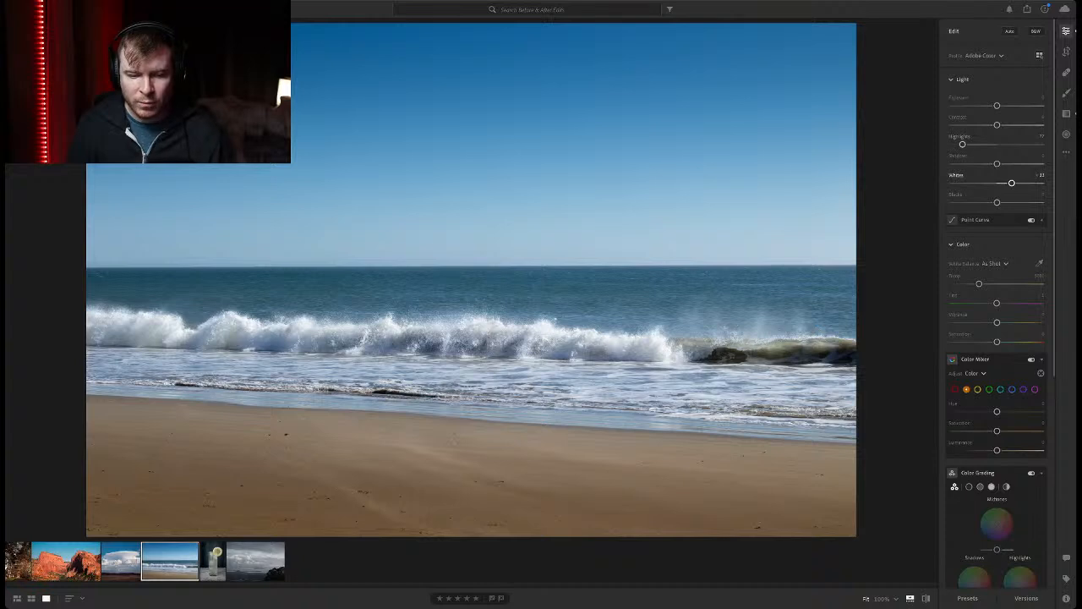
{"action": "key", "text": "backslash"}
{"action": "key", "text": "backslash"}
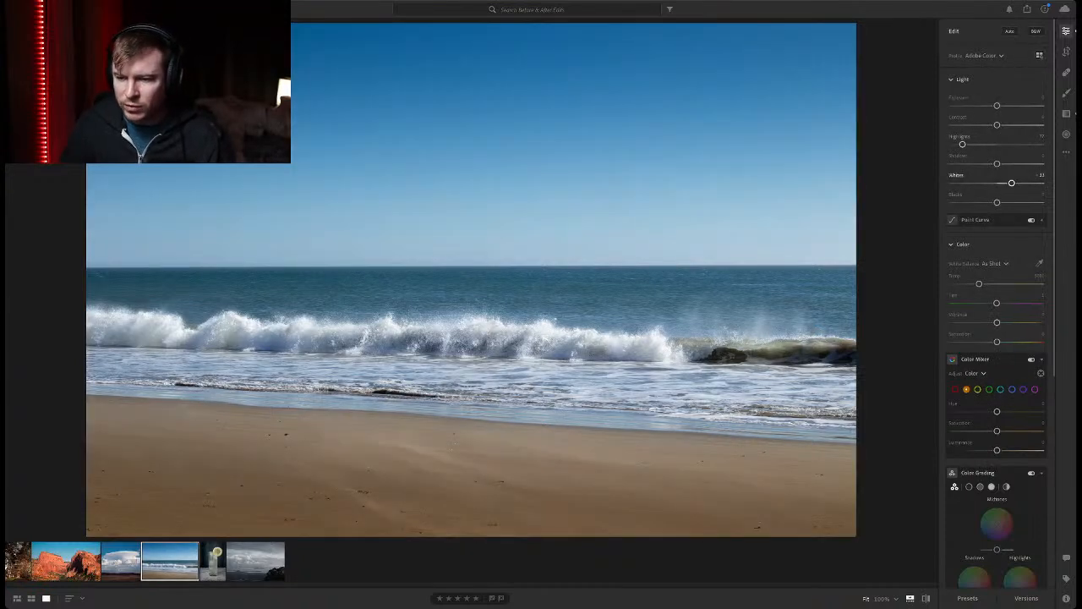
Warm the whole photo slightly by raising its white balance temperature
{"action": "scroll", "coordinate": [995, 304], "scroll_direction": "down", "scroll_amount": 2}
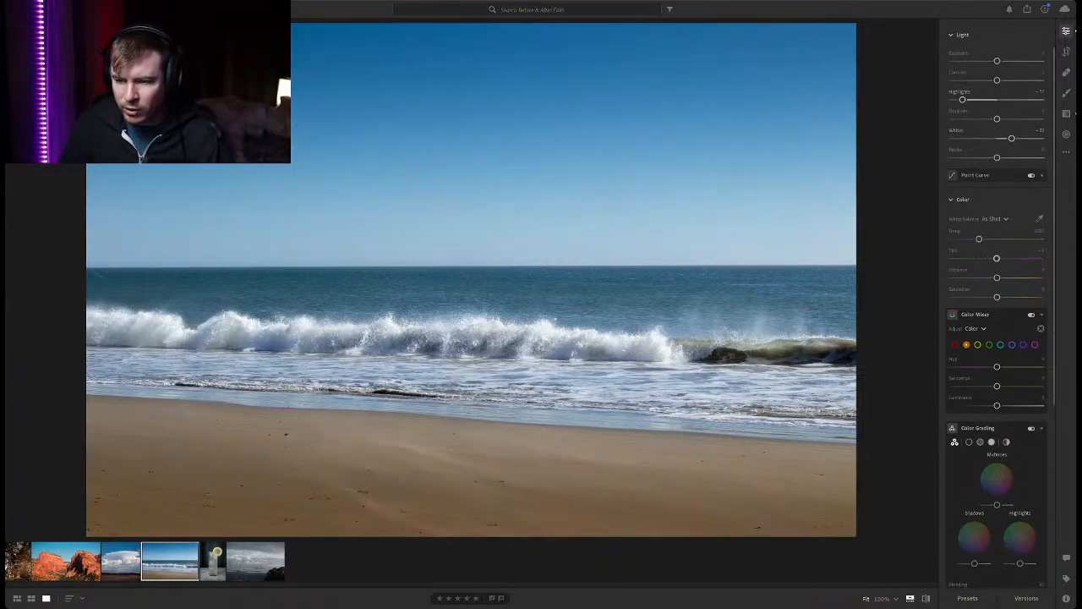
{"action": "left_click_drag", "start_coordinate": [979, 239], "coordinate": [984, 238]}
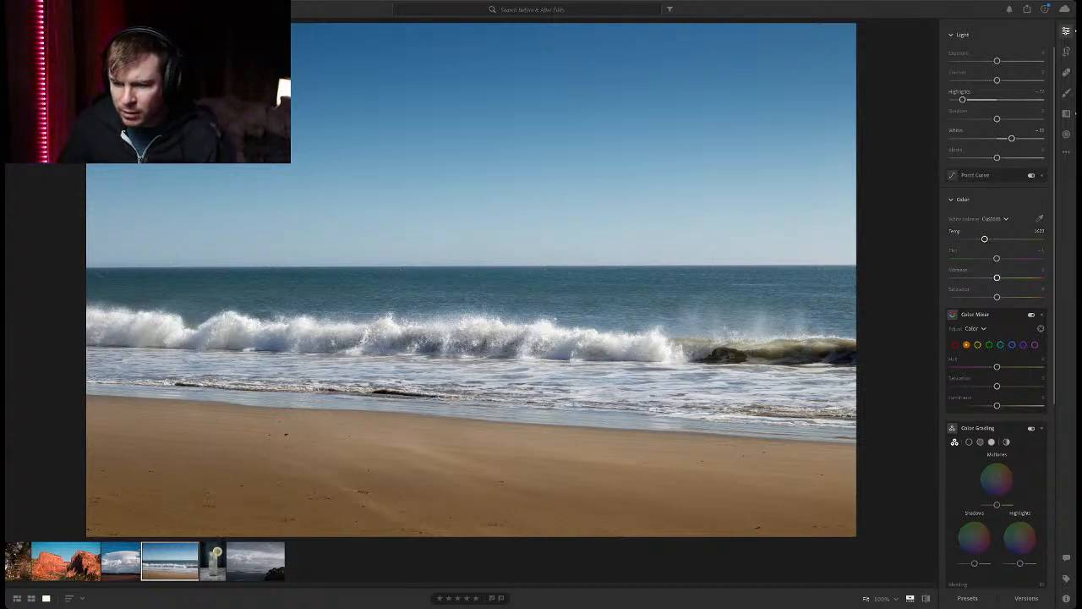
{"action": "left_click_drag", "start_coordinate": [997, 277], "coordinate": [1026, 277]}
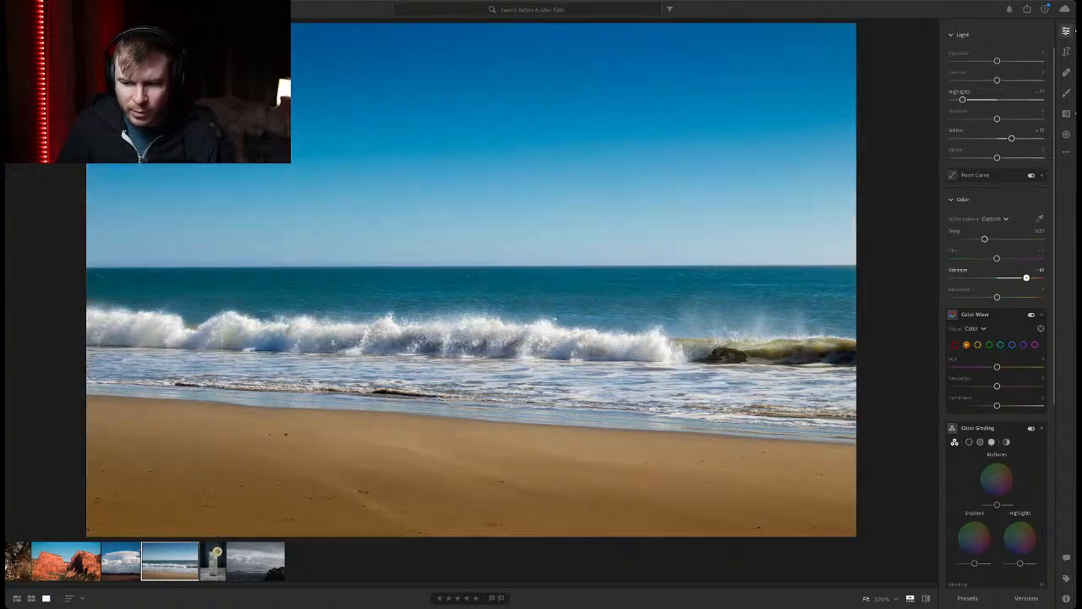
{"action": "double_click", "coordinate": [1026, 277]}
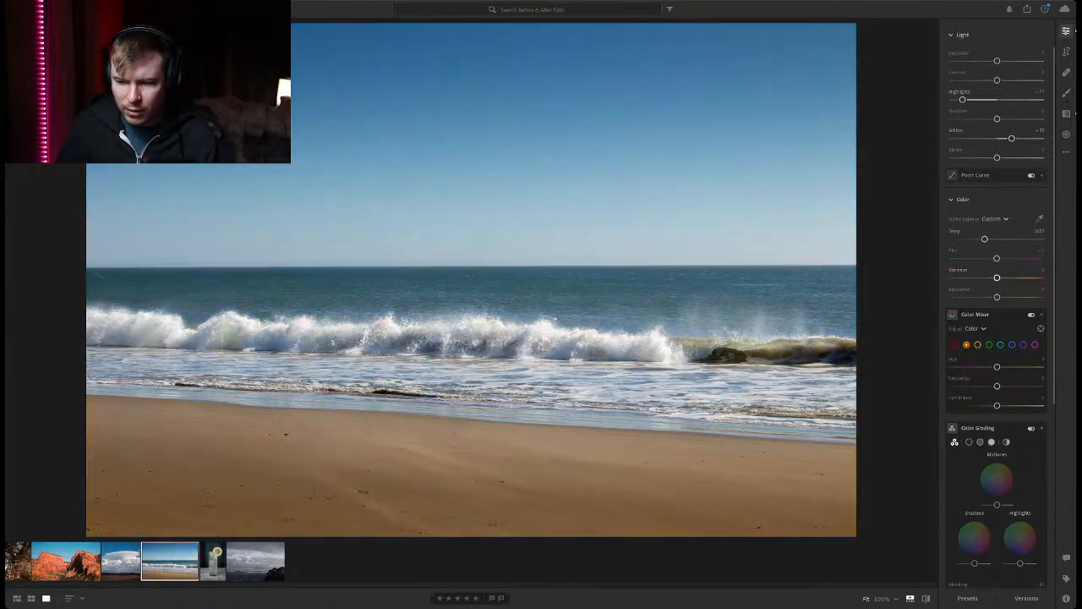
{"action": "left_click_drag", "start_coordinate": [996, 297], "coordinate": [1003, 297]}
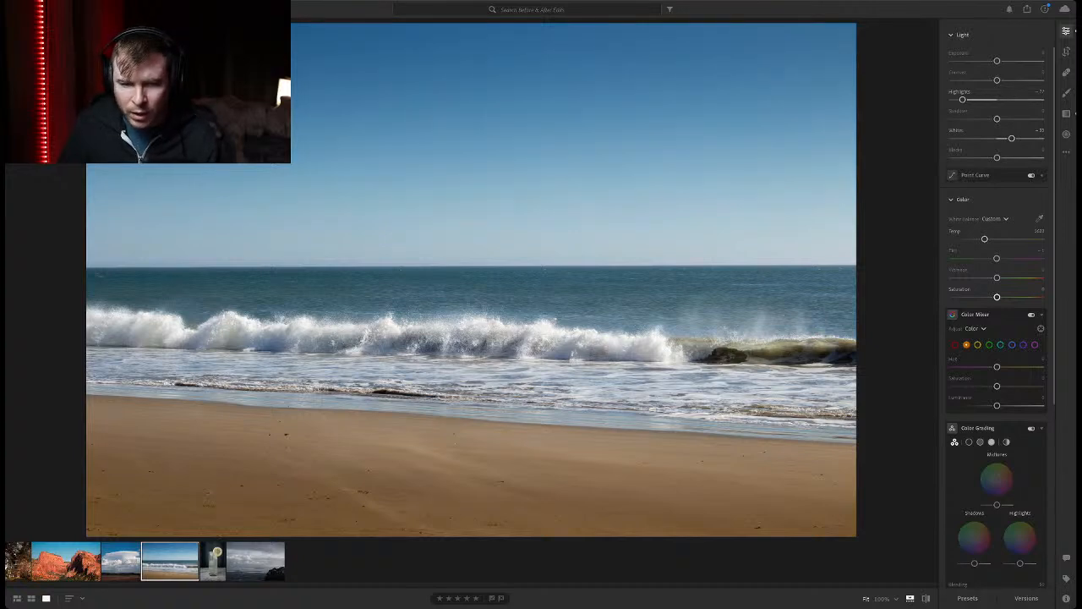
Shift the orange hue slightly toward red and raise the orange saturation a little in the Color Mixer
{"action": "scroll", "coordinate": [996, 304], "scroll_direction": "down", "scroll_amount": 3}
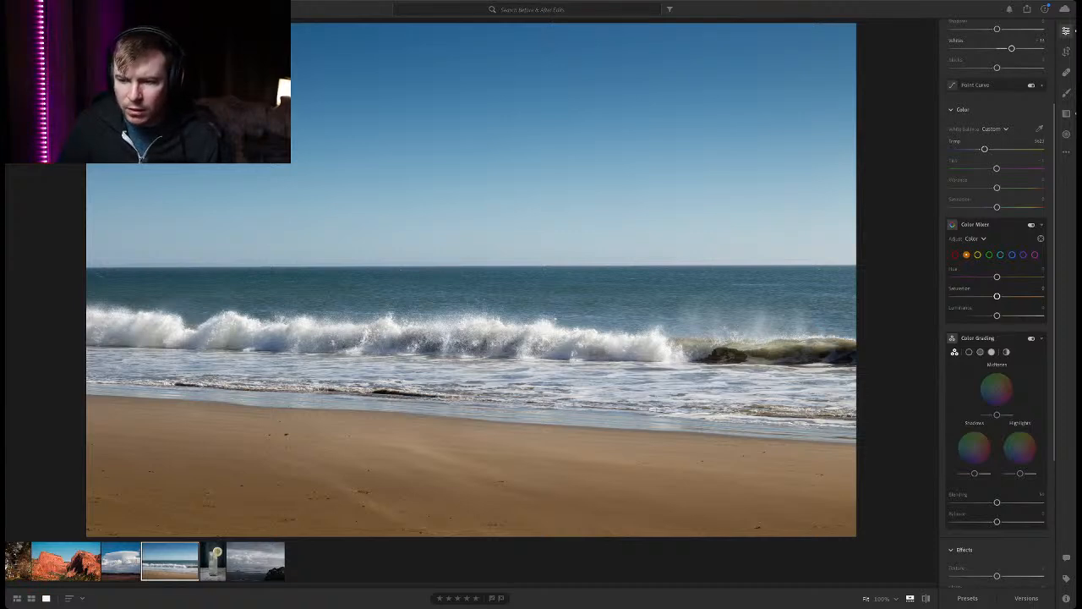
{"action": "mouse_move", "coordinate": [997, 296]}
{"action": "left_mouse_down"}
{"action": "mouse_move", "coordinate": [1025, 296]}
{"action": "mouse_move", "coordinate": [996, 296]}
{"action": "mouse_move", "coordinate": [968, 277]}
{"action": "mouse_move", "coordinate": [1024, 276]}
{"action": "mouse_move", "coordinate": [979, 277]}
{"action": "mouse_move", "coordinate": [1002, 277]}
{"action": "mouse_move", "coordinate": [991, 276]}
{"action": "left_mouse_up"}
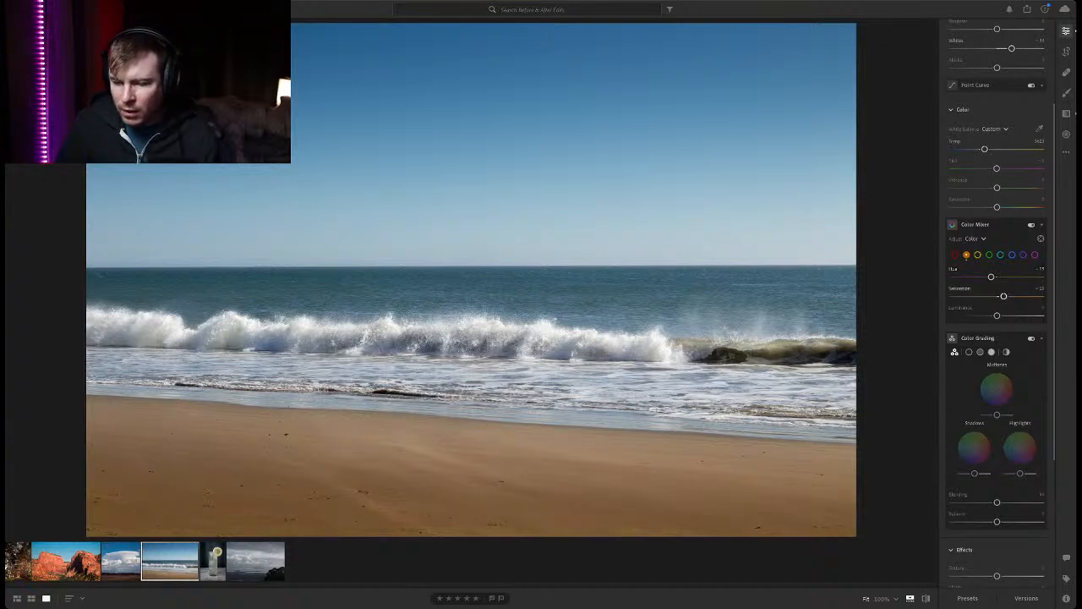
Raise the whole beach photo's Texture and Clarity slightly, trying a moderate Dehaze increase but resetting Dehaze to 0
{"action": "scroll", "coordinate": [995, 388], "scroll_direction": "down", "scroll_amount": 2}
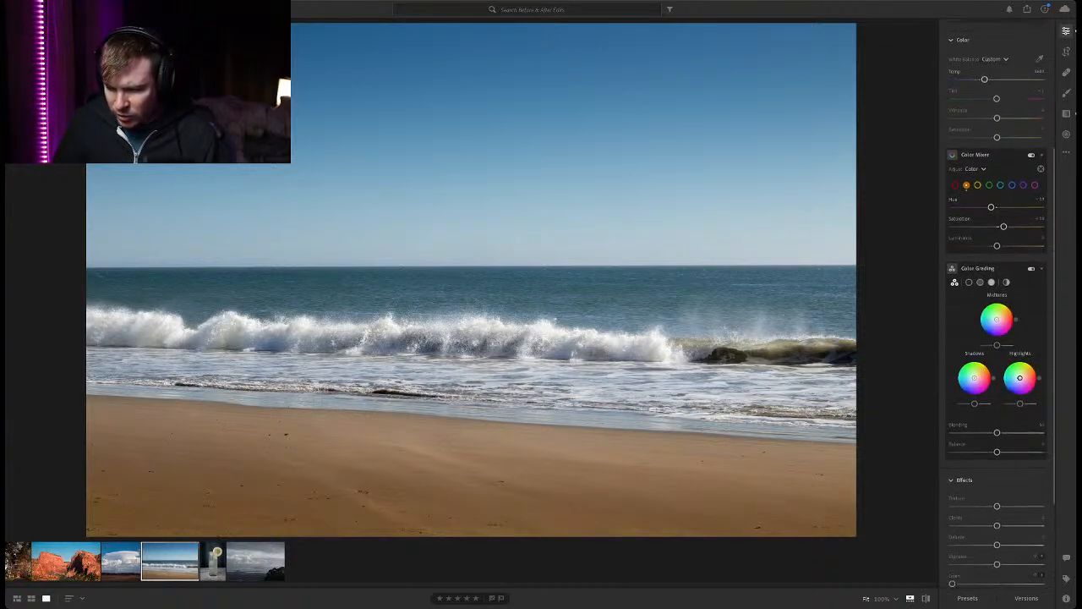
{"action": "scroll", "coordinate": [996, 338], "scroll_direction": "down", "scroll_amount": 2}
{"action": "scroll", "coordinate": [996, 338], "scroll_direction": "down", "scroll_amount": 2}
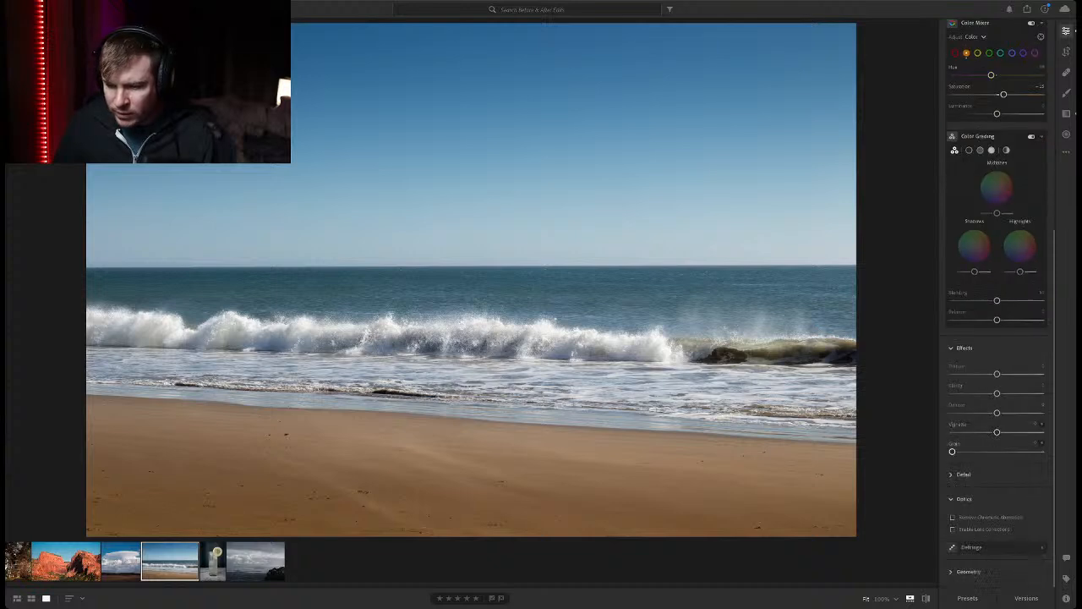
{"action": "mouse_move", "coordinate": [996, 374]}
{"action": "left_mouse_down"}
{"action": "mouse_move", "coordinate": [1012, 374]}
{"action": "mouse_move", "coordinate": [1001, 373]}
{"action": "left_mouse_up"}
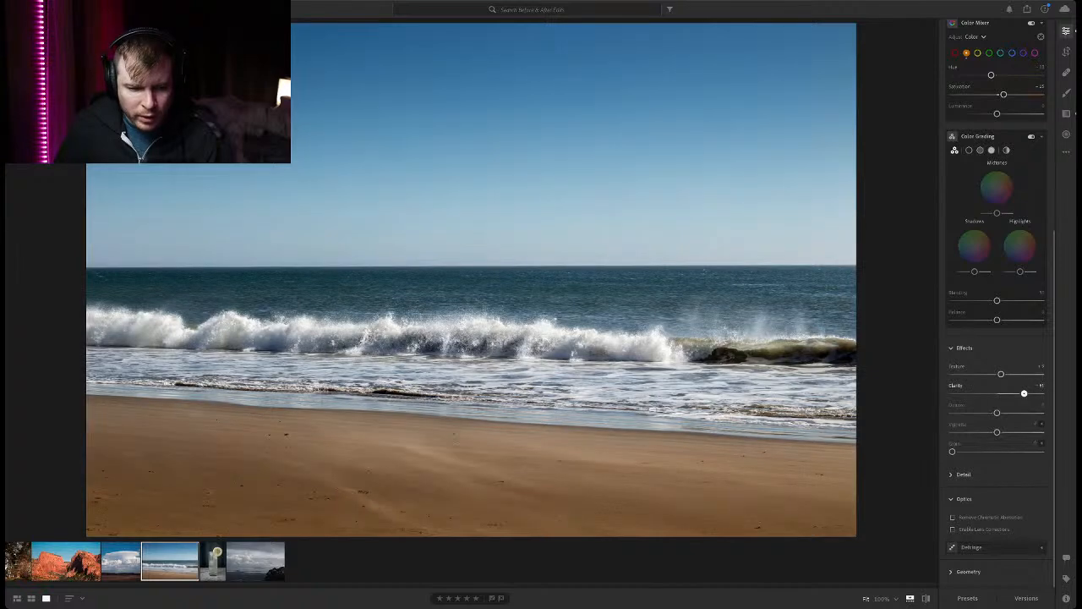
{"action": "mouse_move", "coordinate": [996, 393]}
{"action": "left_mouse_down"}
{"action": "mouse_move", "coordinate": [1039, 393]}
{"action": "mouse_move", "coordinate": [998, 393]}
{"action": "left_mouse_up"}
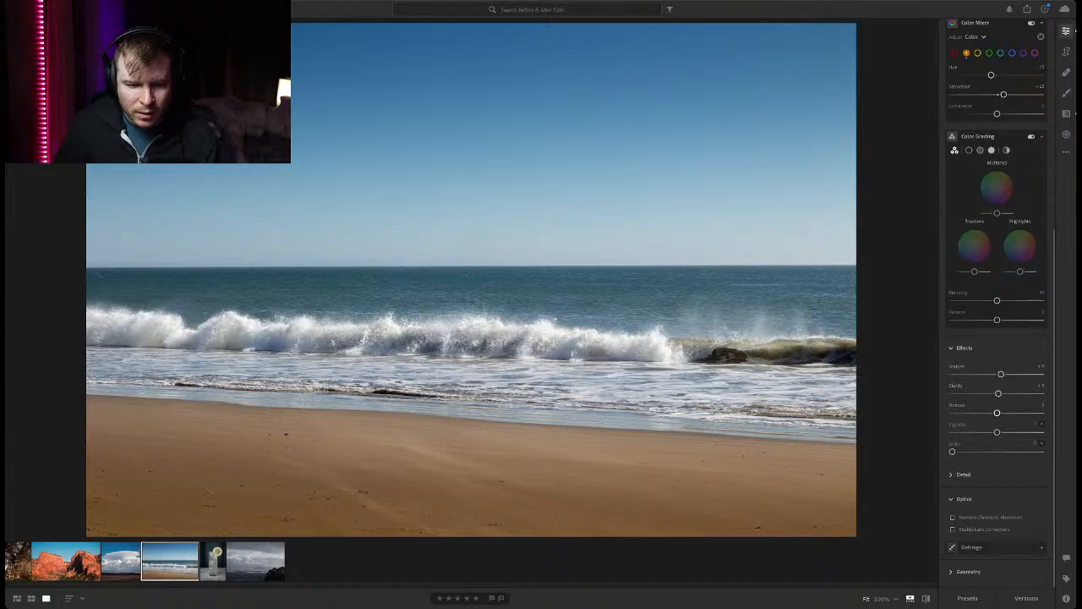
{"action": "mouse_move", "coordinate": [996, 412]}
{"action": "left_mouse_down"}
{"action": "mouse_move", "coordinate": [1023, 413]}
{"action": "mouse_move", "coordinate": [982, 412]}
{"action": "mouse_move", "coordinate": [1014, 412]}
{"action": "left_mouse_up"}
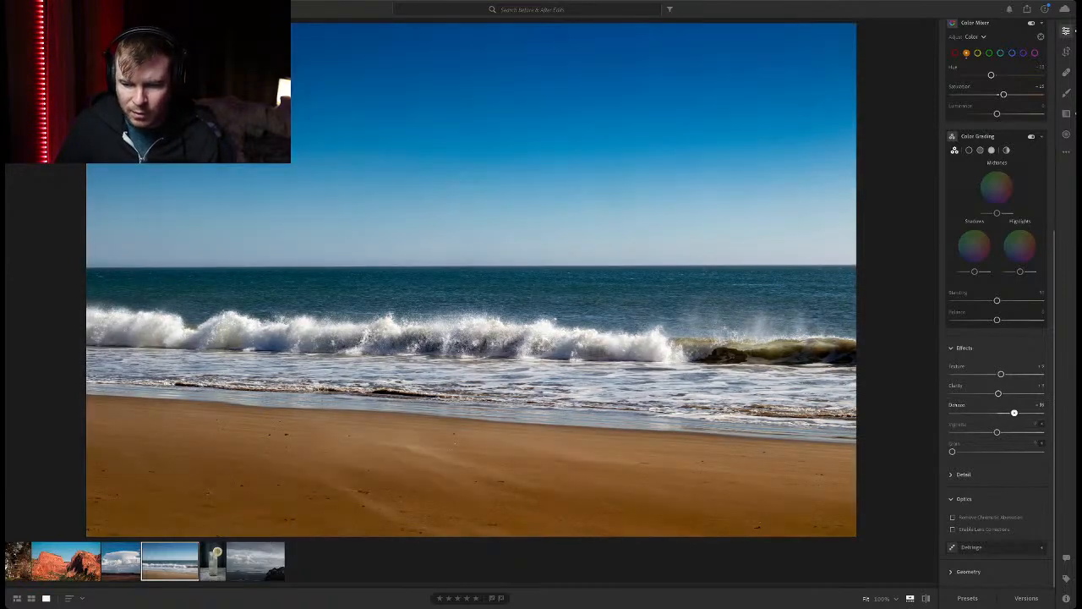
{"action": "double_click", "coordinate": [1015, 413]}
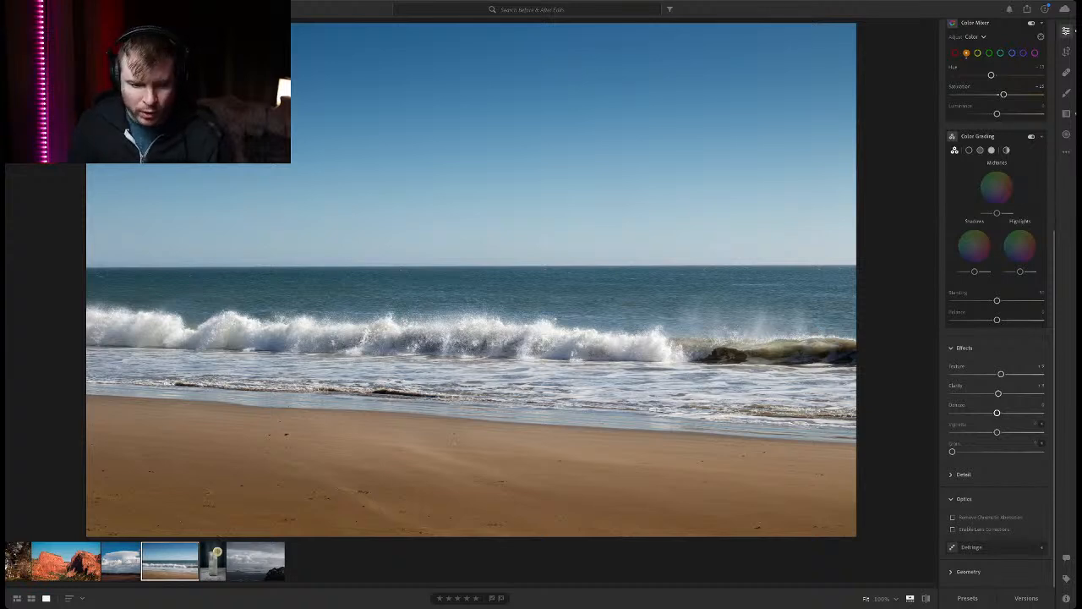
Compare the beach photo's finished edit, including its texture and clarity changes, repeatedly with the unedited original
{"action": "key", "text": "backslash"}
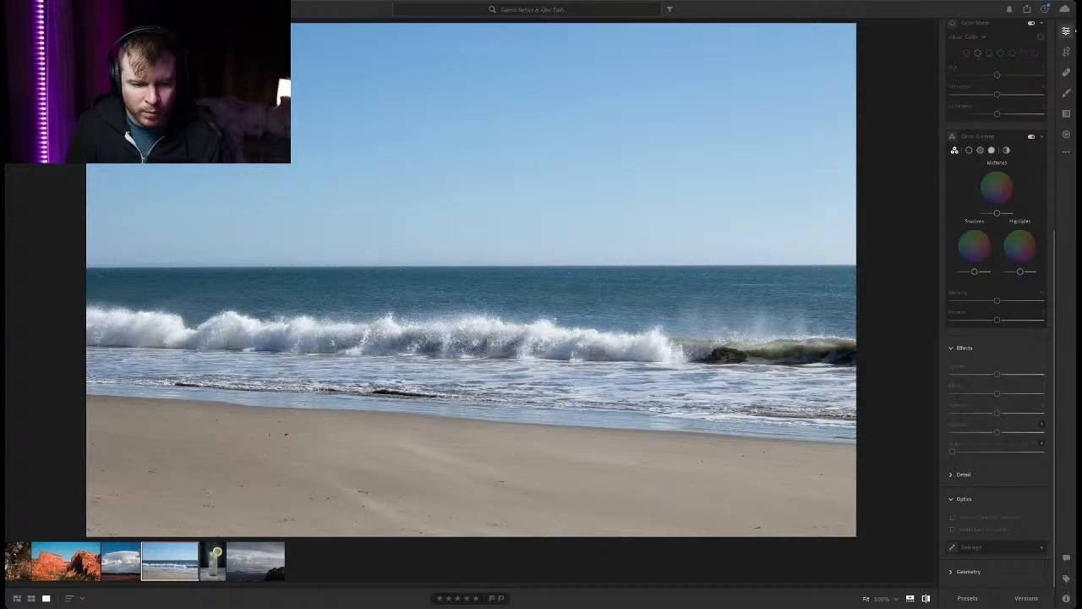
{"action": "key", "text": "backslash"}
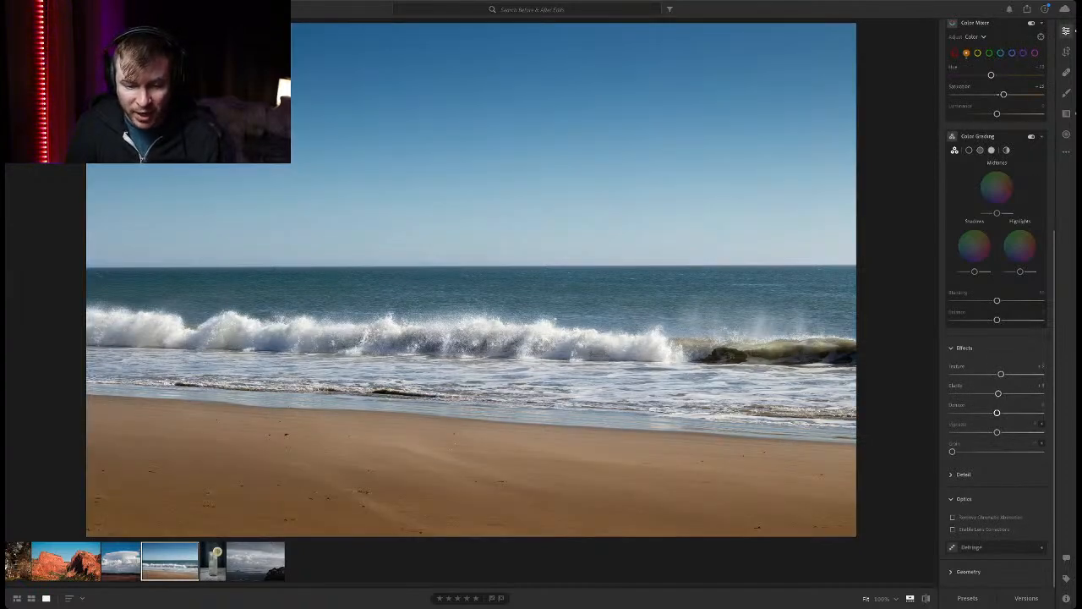
{"action": "key", "text": "backslash"}
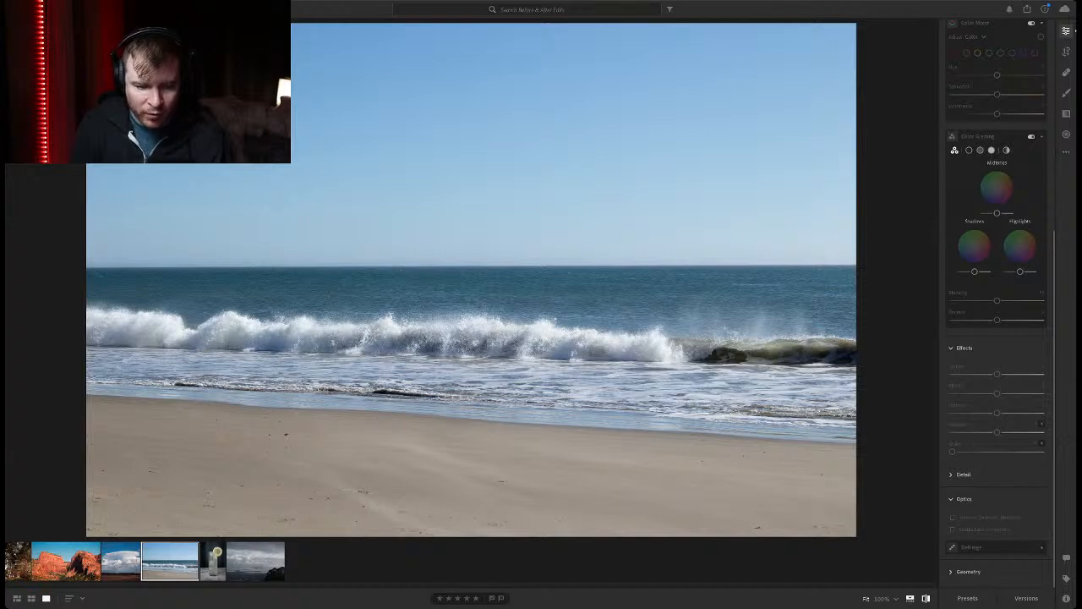
{"action": "key", "text": "backslash"}
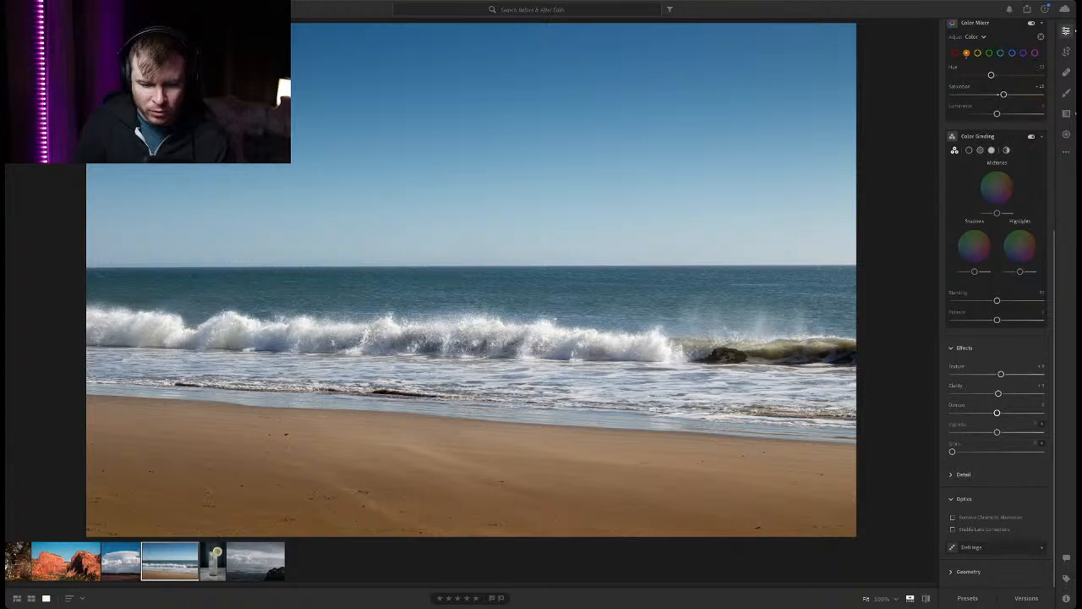
{"action": "key", "text": "backslash"}
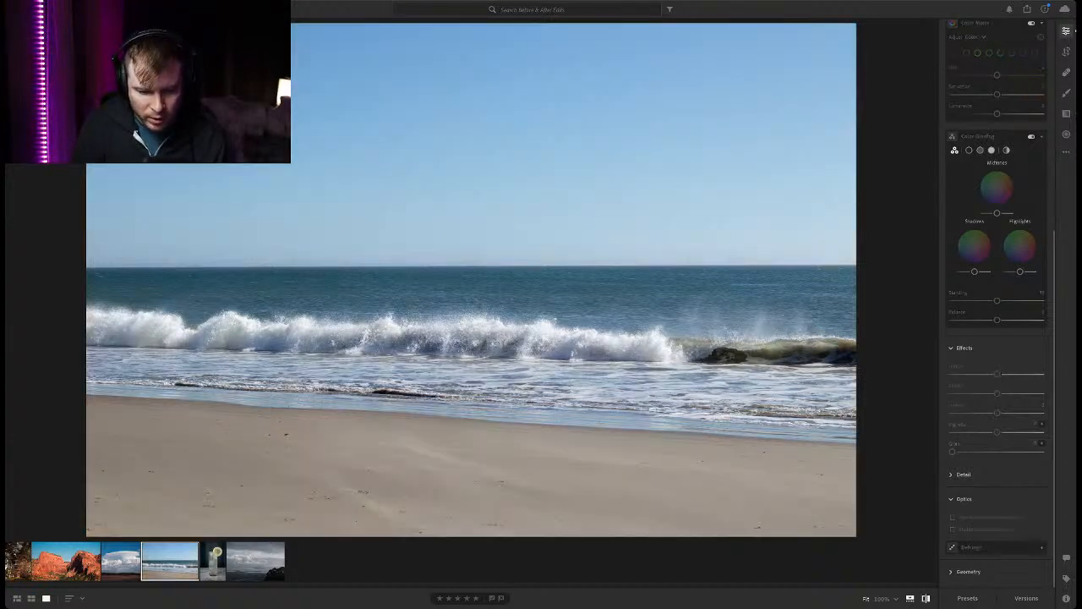
{"action": "key", "text": "backslash"}
{"action": "key", "text": "backslash"}
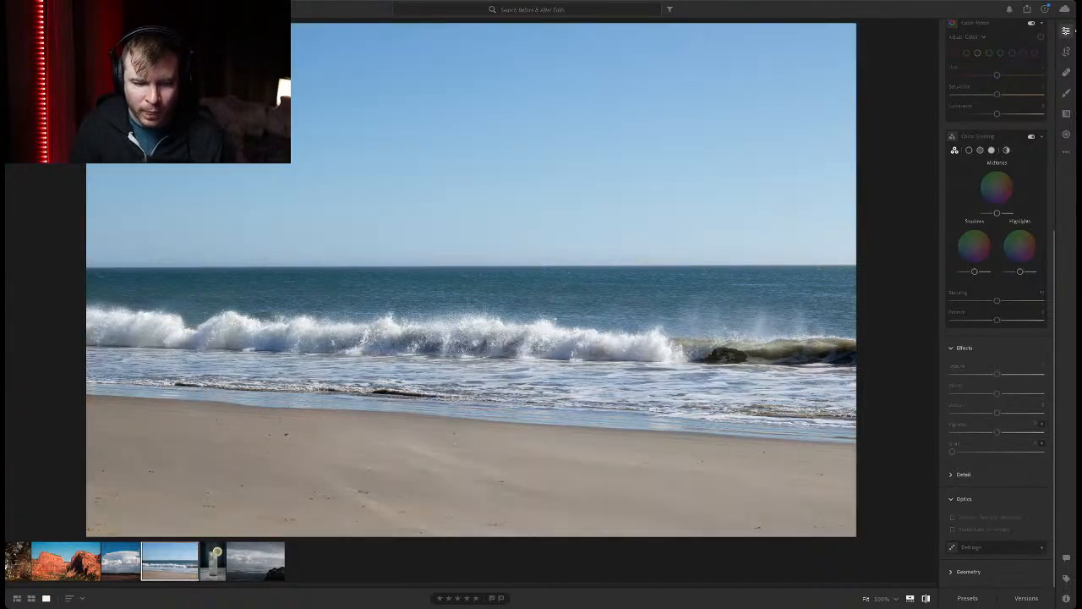
{"action": "key", "text": "backslash"}
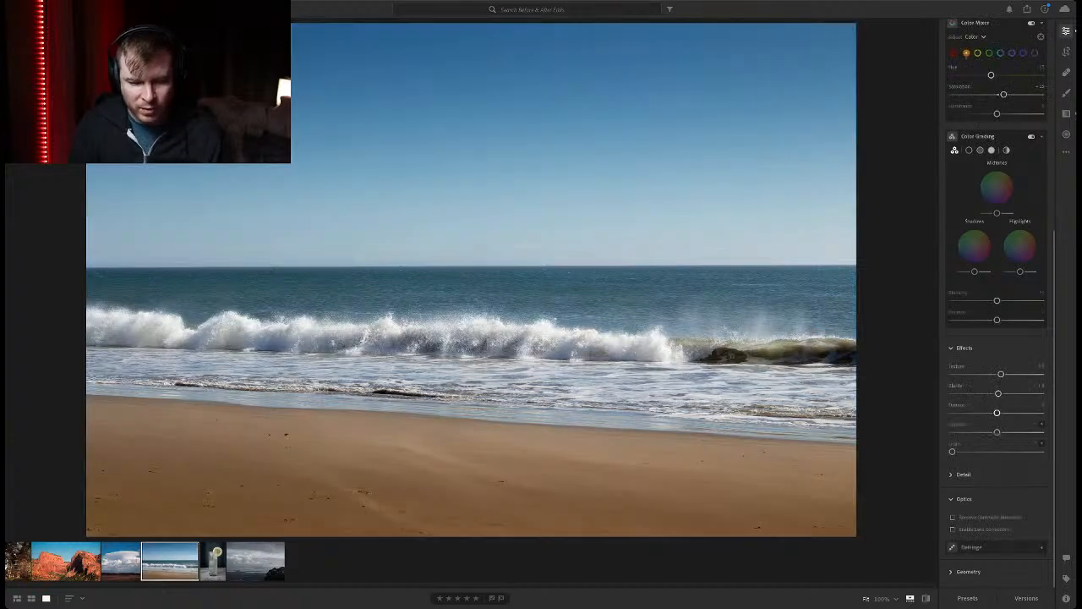
{"action": "key", "text": "backslash"}
{"action": "key", "text": "backslash"}
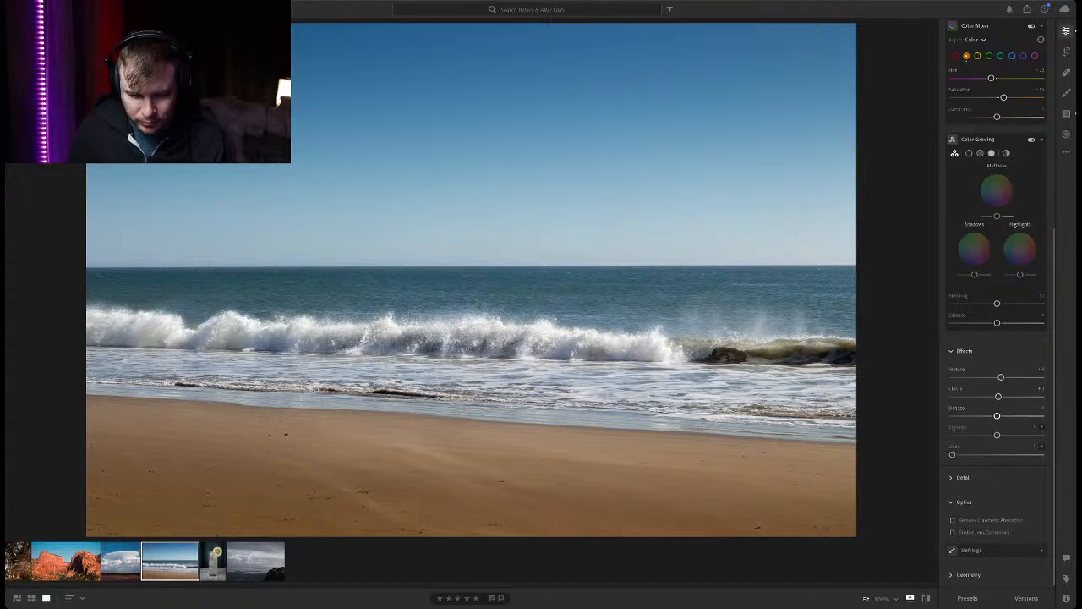
Look ahead to the cloudy bay photo, and switch to the photo of the lemon drink for editing
{"action": "key", "text": "Right"}
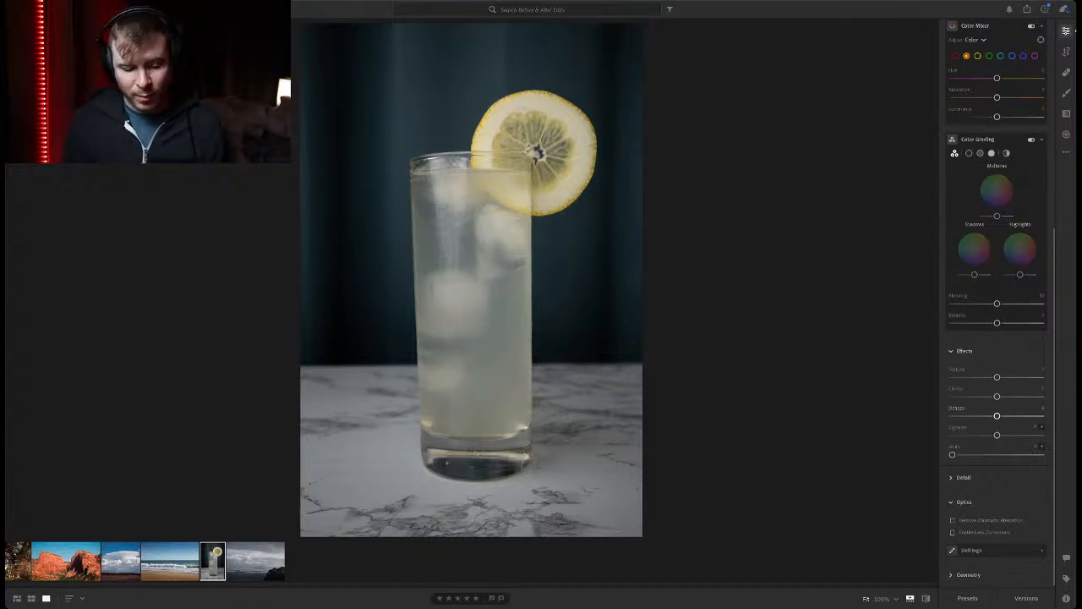
{"action": "key", "text": "Right"}
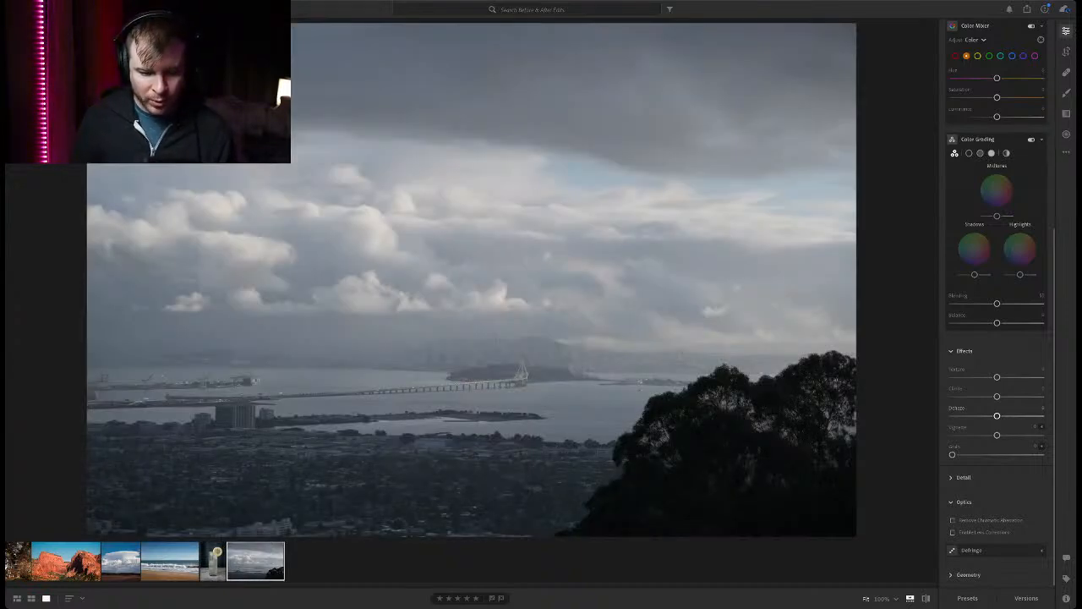
{"action": "key", "text": "Left"}
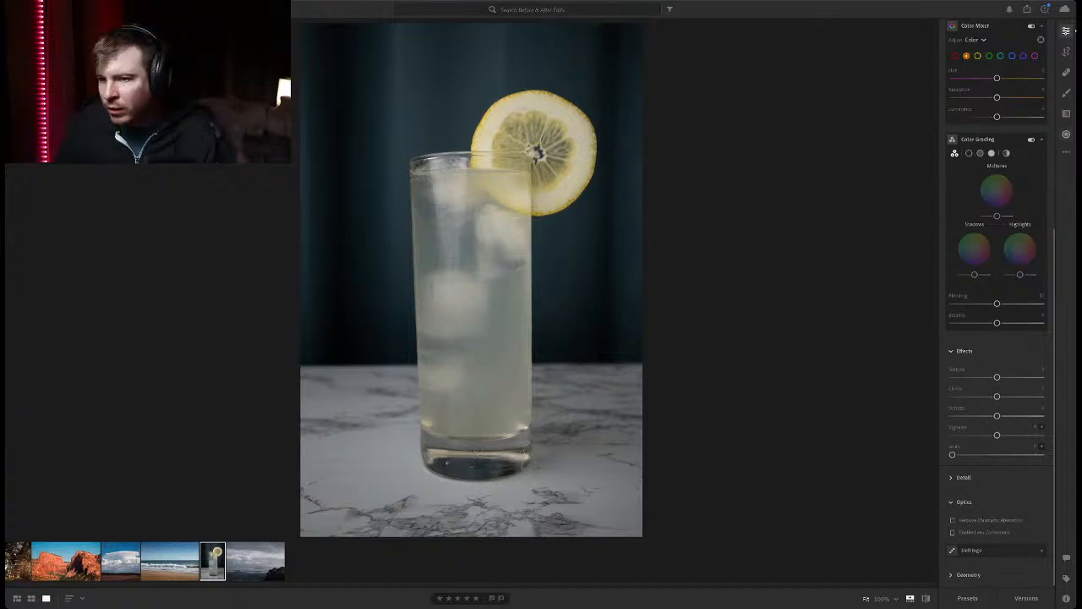
Try to level the lemon drink photo with a slight clockwise straightening in the Crop tool
{"action": "left_click", "coordinate": [1065, 51]}
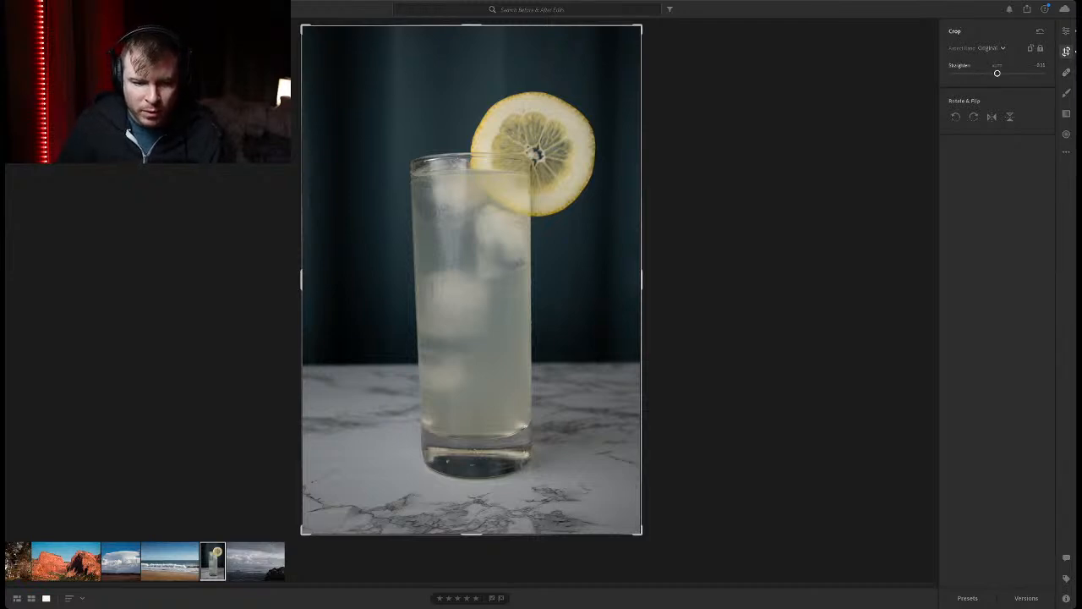
{"action": "left_click_drag", "start_coordinate": [998, 73], "coordinate": [998, 74]}
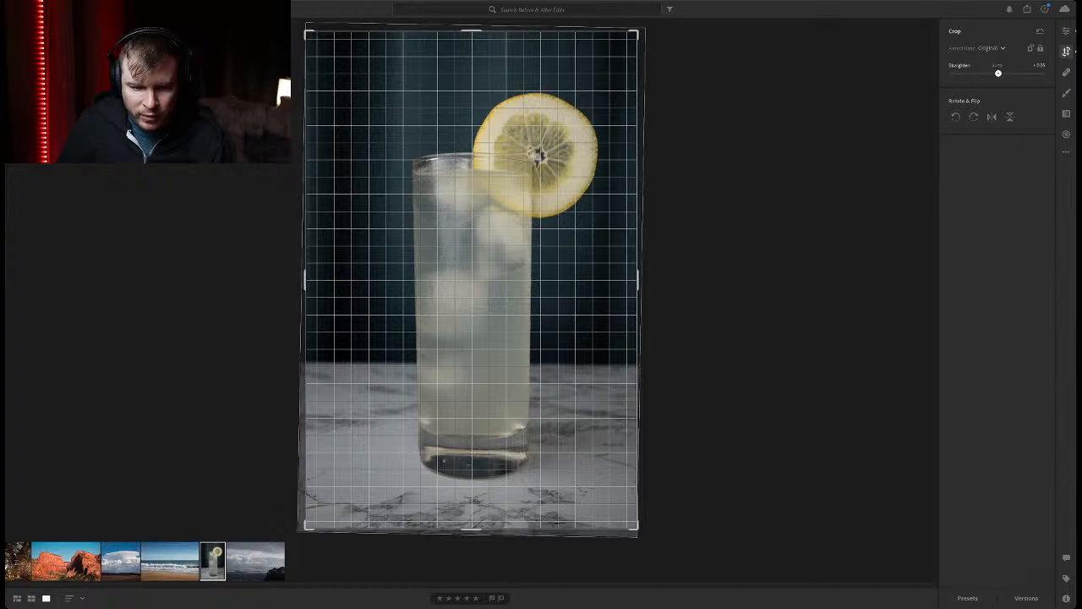
{"action": "left_click_drag", "start_coordinate": [998, 74], "coordinate": [998, 73]}
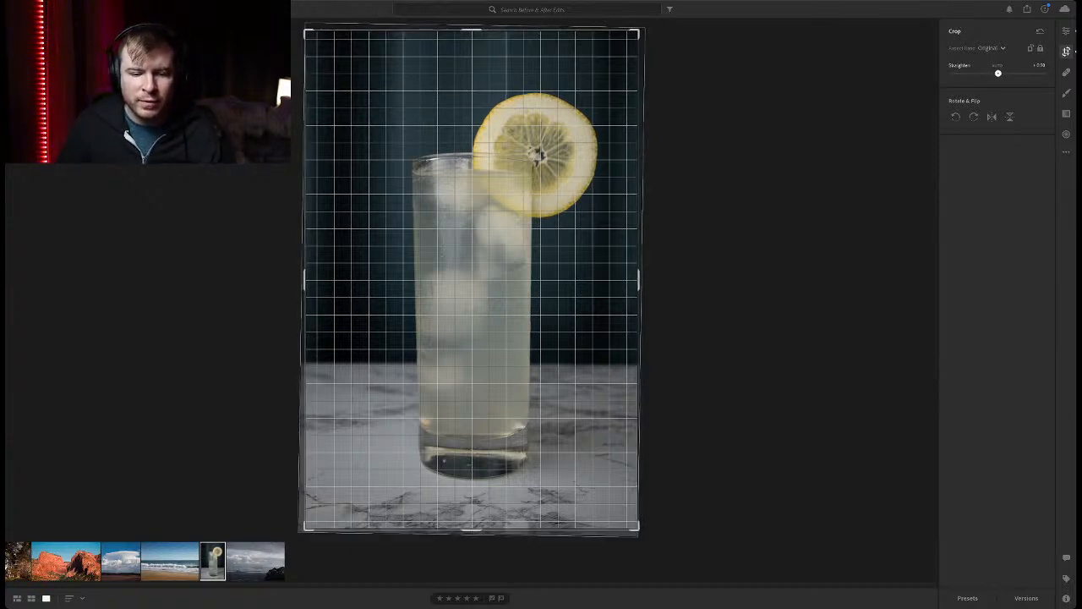
{"action": "left_click_drag", "start_coordinate": [997, 73], "coordinate": [997, 74]}
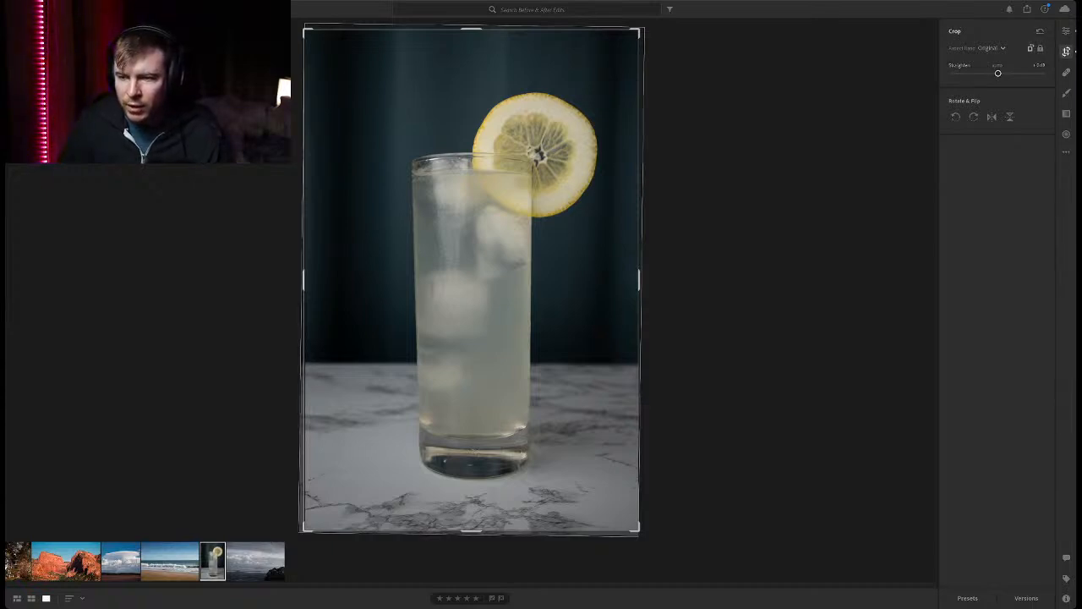
Try the drink photo's crop in landscape and portrait orientation, and restore the full uncropped frame
{"action": "key", "text": "x"}
{"action": "key", "text": "x"}
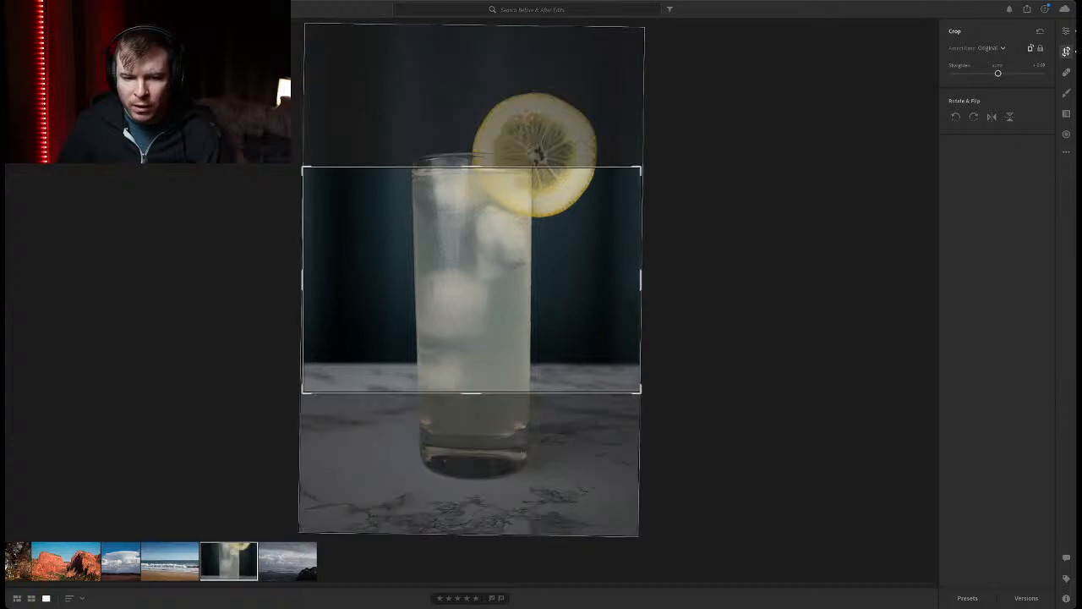
{"action": "key", "text": "x"}
{"action": "key", "text": "x"}
{"action": "key", "text": "x"}
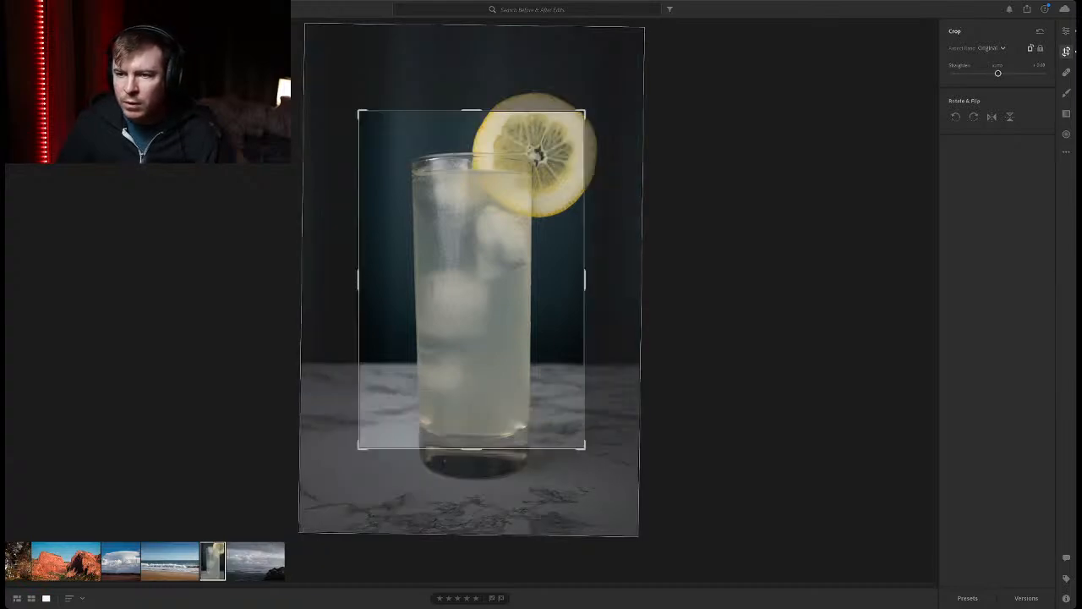
{"action": "left_click", "coordinate": [1066, 30]}
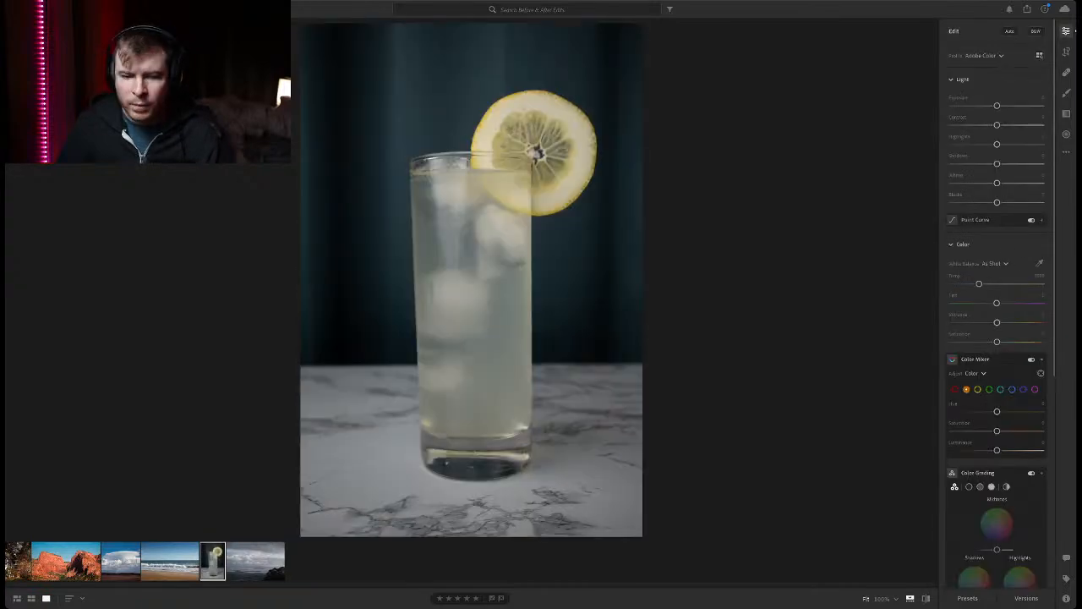
Straighten the lemon drink photo by rotating it slightly clockwise within its original aspect ratio, and check the cropped result
{"action": "left_click", "coordinate": [1066, 51]}
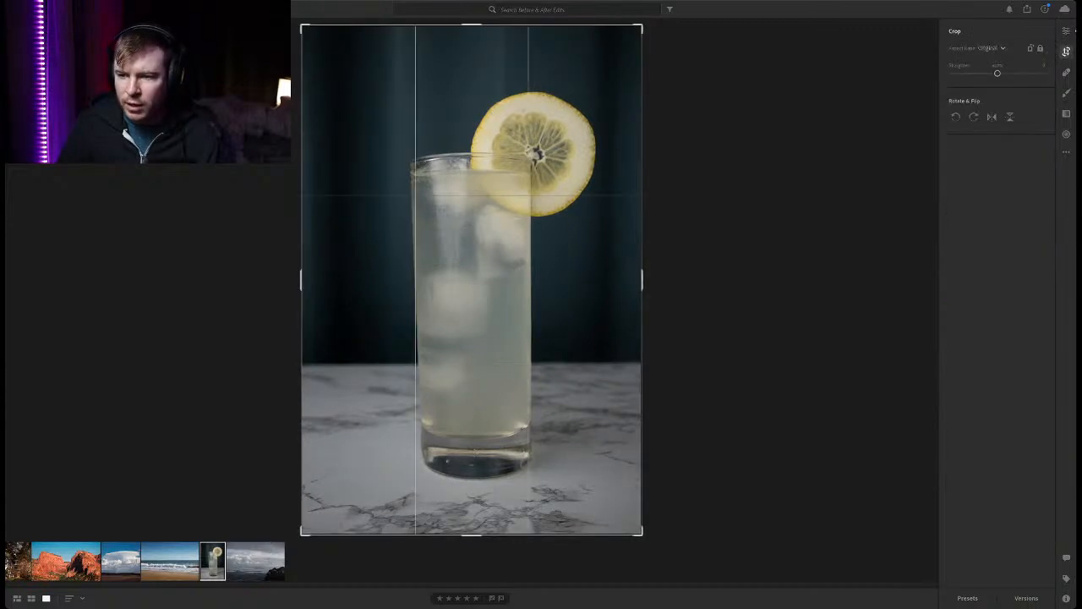
{"action": "left_click_drag", "start_coordinate": [998, 74], "coordinate": [998, 73]}
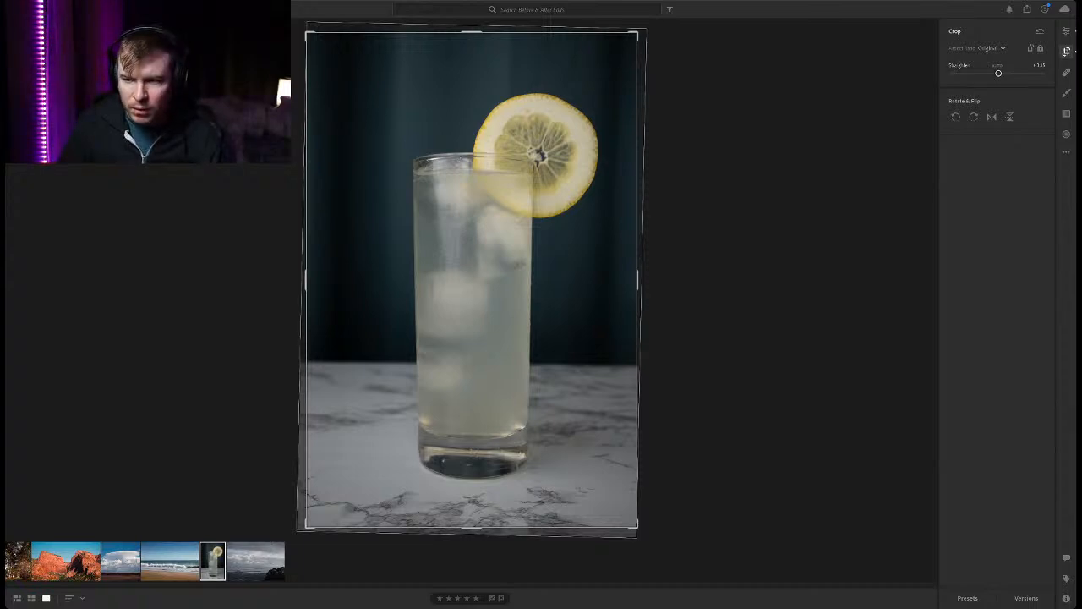
{"action": "left_click", "coordinate": [1071, 31]}
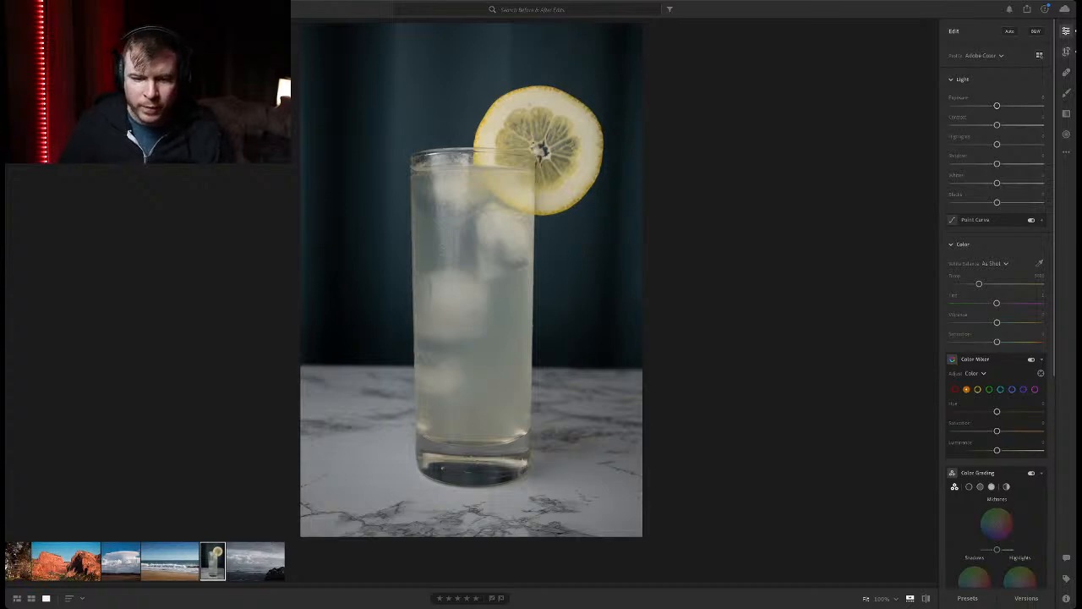
{"action": "left_click", "coordinate": [1067, 51]}
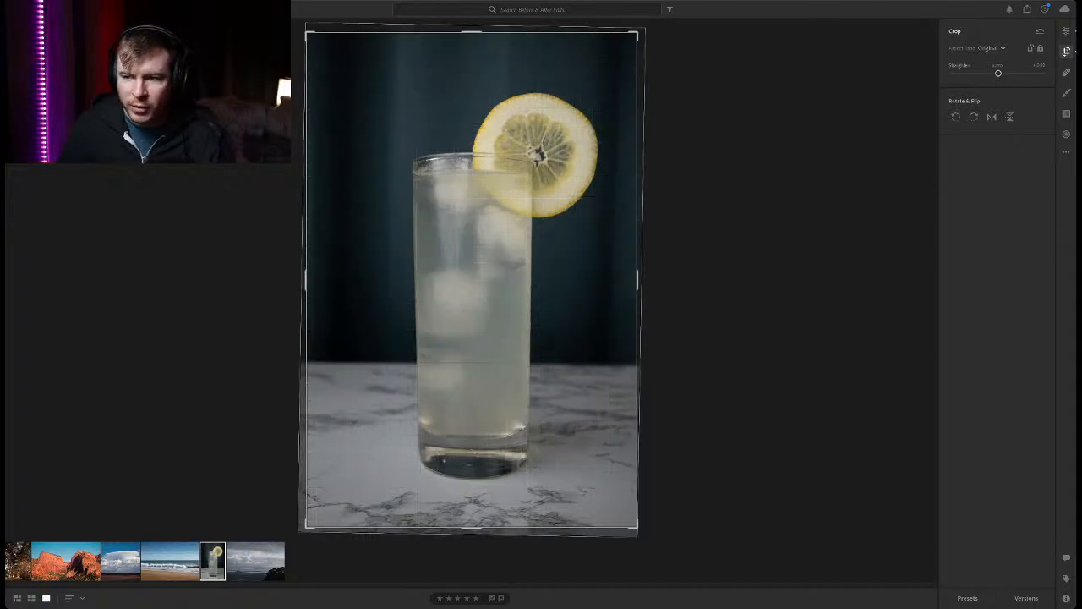
{"action": "left_click", "coordinate": [1074, 51]}
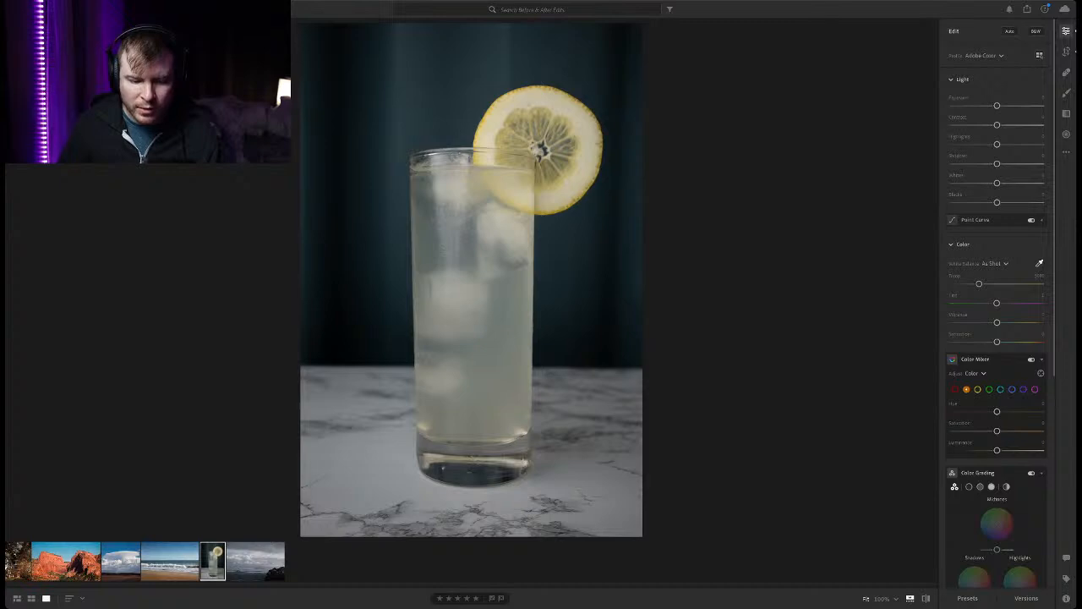
Warm the drink photo slightly by sampling its white balance from the image, and raise its Vibrance a little
{"action": "key", "text": "w"}
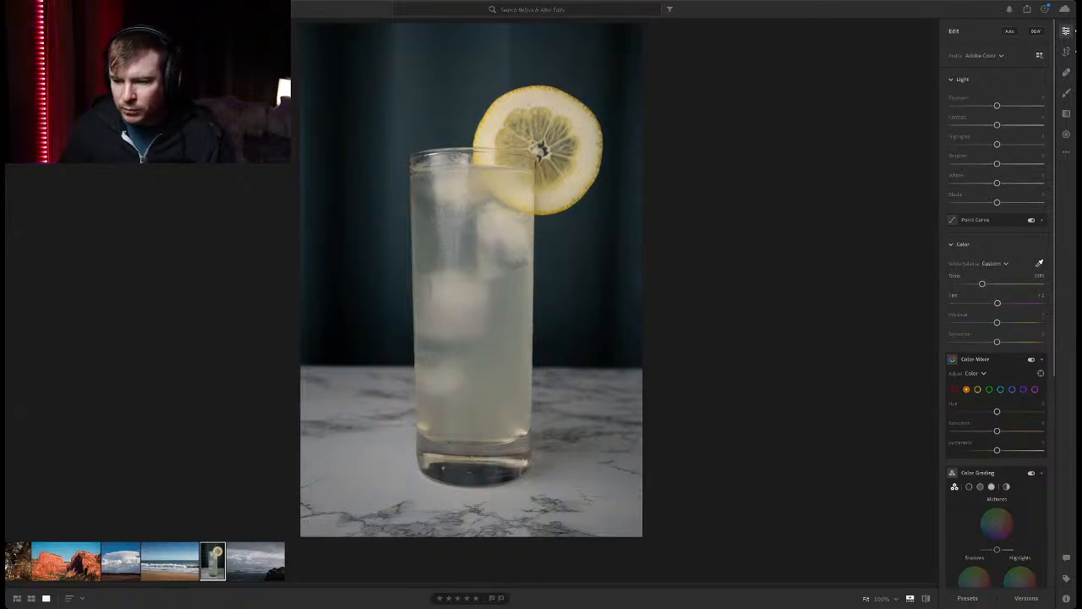
{"action": "scroll", "coordinate": [996, 302], "scroll_direction": "down", "scroll_amount": 1}
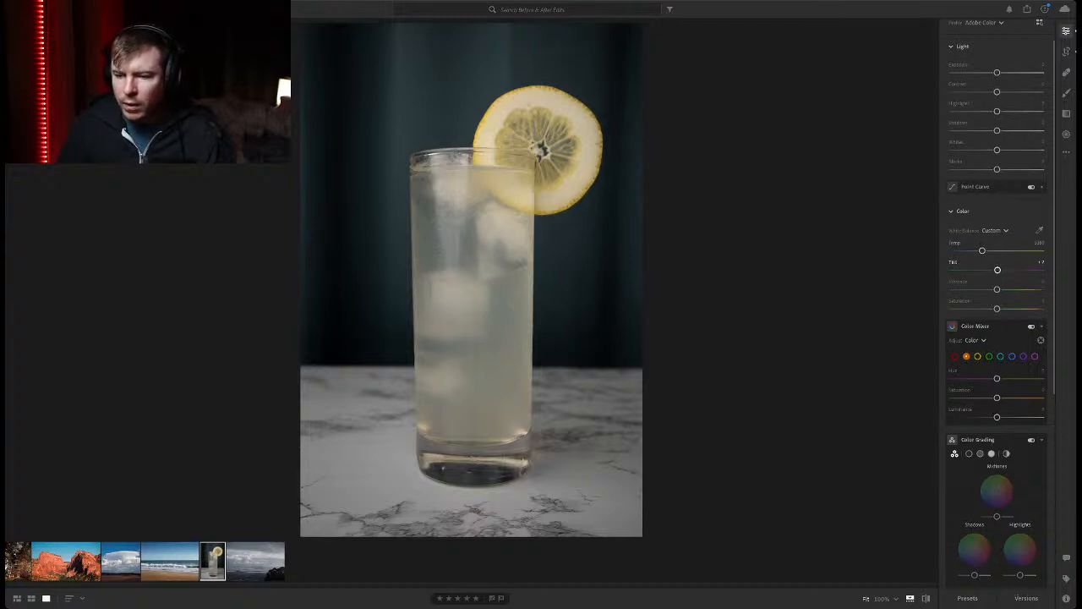
{"action": "left_click_drag", "start_coordinate": [996, 289], "coordinate": [1006, 289]}
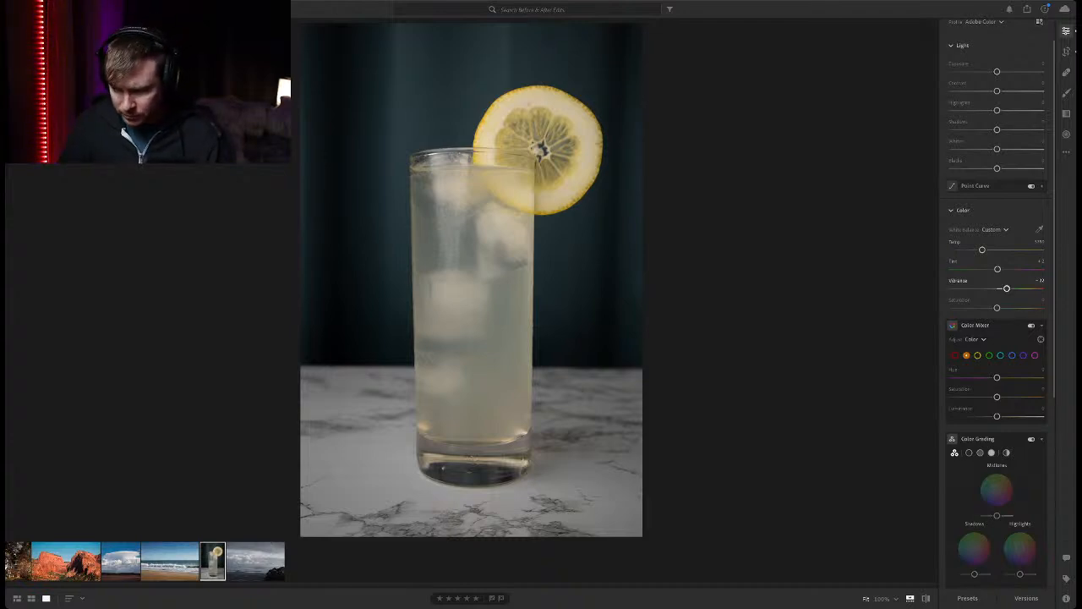
{"action": "scroll", "coordinate": [996, 303], "scroll_direction": "up", "scroll_amount": 1}
Shift the photo's greens and yellows warmer with the Color Mixer, setting green Hue to about -23 and raising yellow Saturation to about +20
{"action": "scroll", "coordinate": [997, 359], "scroll_direction": "down", "scroll_amount": 3}
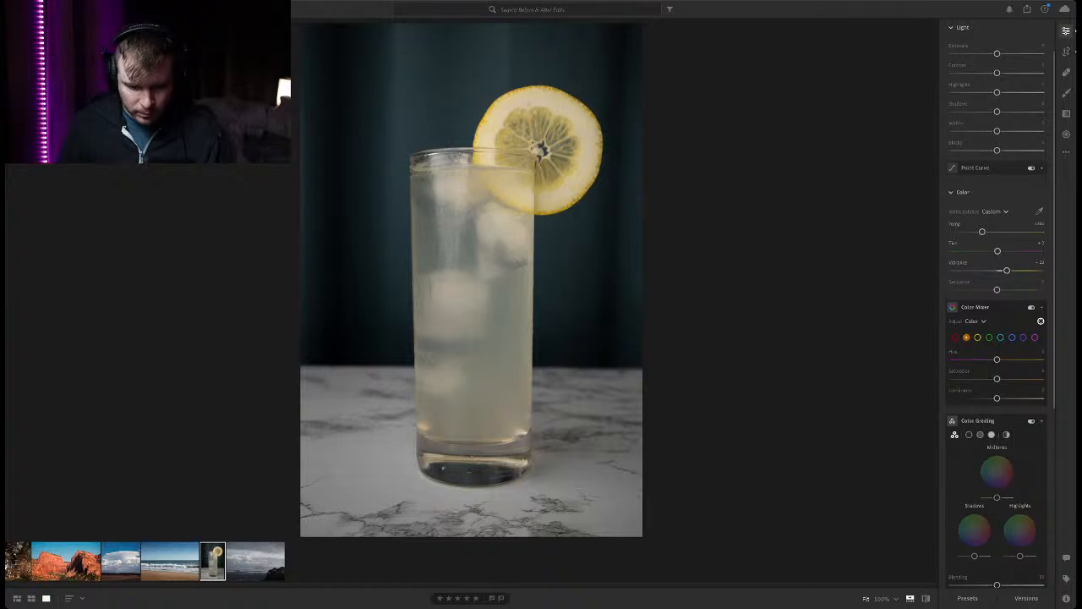
{"action": "left_click_drag", "start_coordinate": [499, 313], "coordinate": [459, 313]}
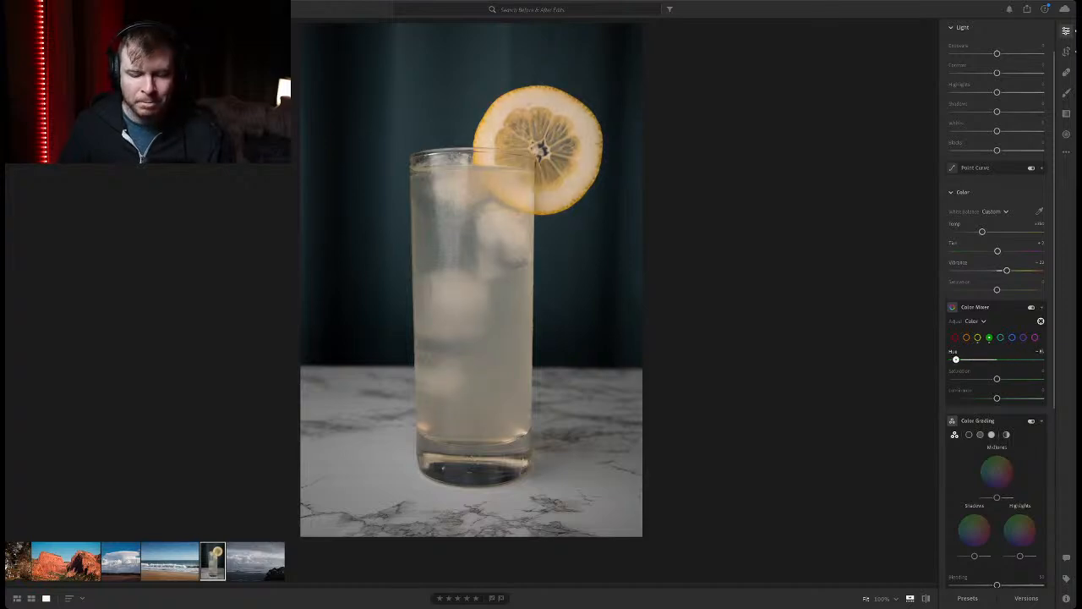
{"action": "left_click_drag", "start_coordinate": [956, 359], "coordinate": [1041, 359]}
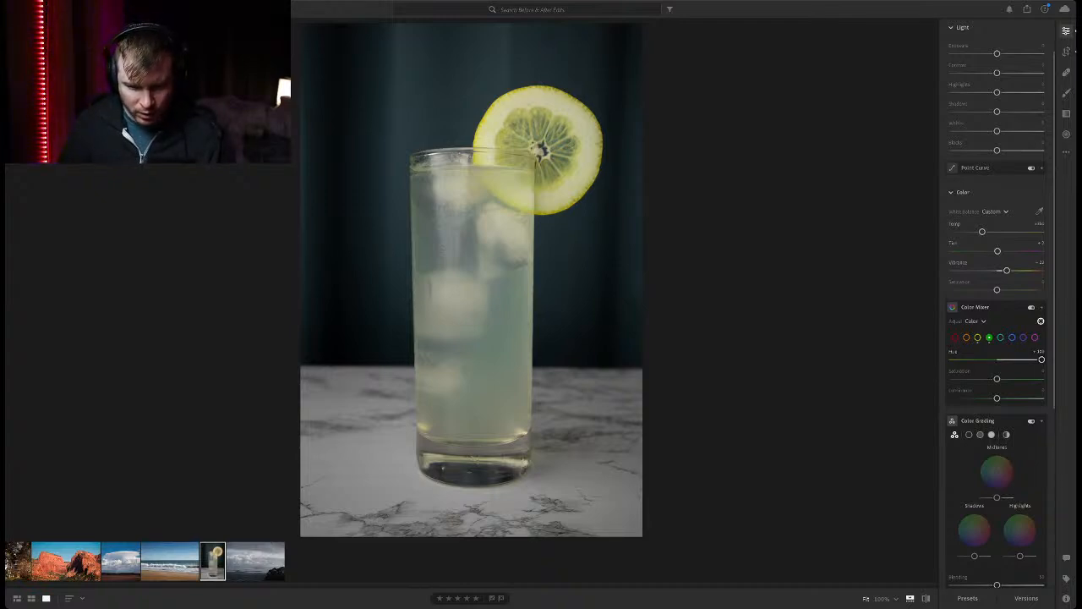
{"action": "left_click_drag", "start_coordinate": [1040, 359], "coordinate": [985, 359]}
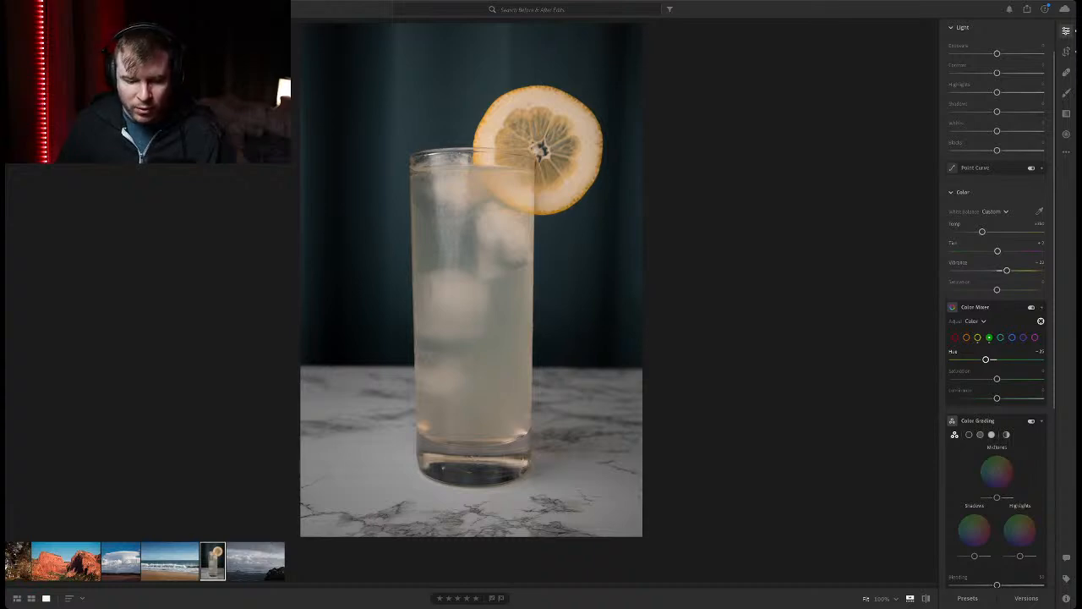
{"action": "left_click", "coordinate": [977, 337]}
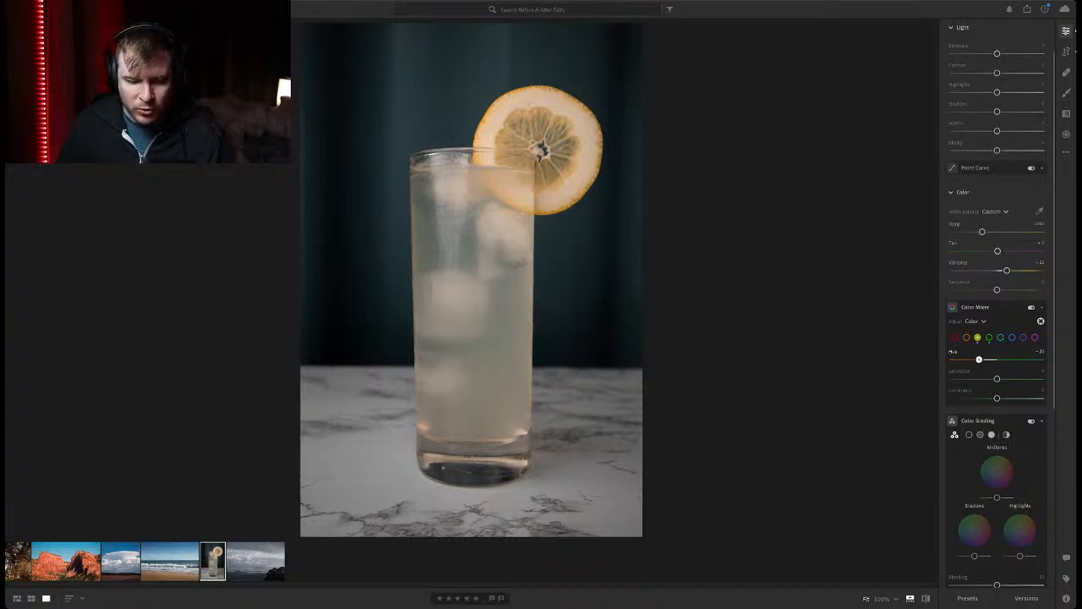
{"action": "left_click_drag", "start_coordinate": [979, 359], "coordinate": [1006, 378]}
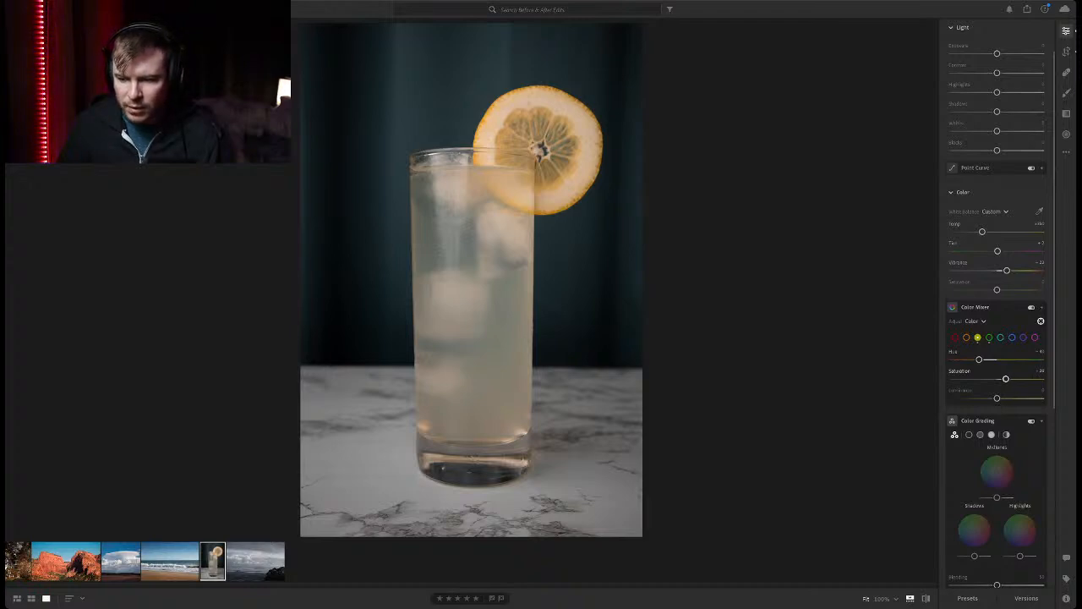
Compare the drink photo with the Color Mixer adjustments switched off and on
{"action": "left_click", "coordinate": [1030, 307]}
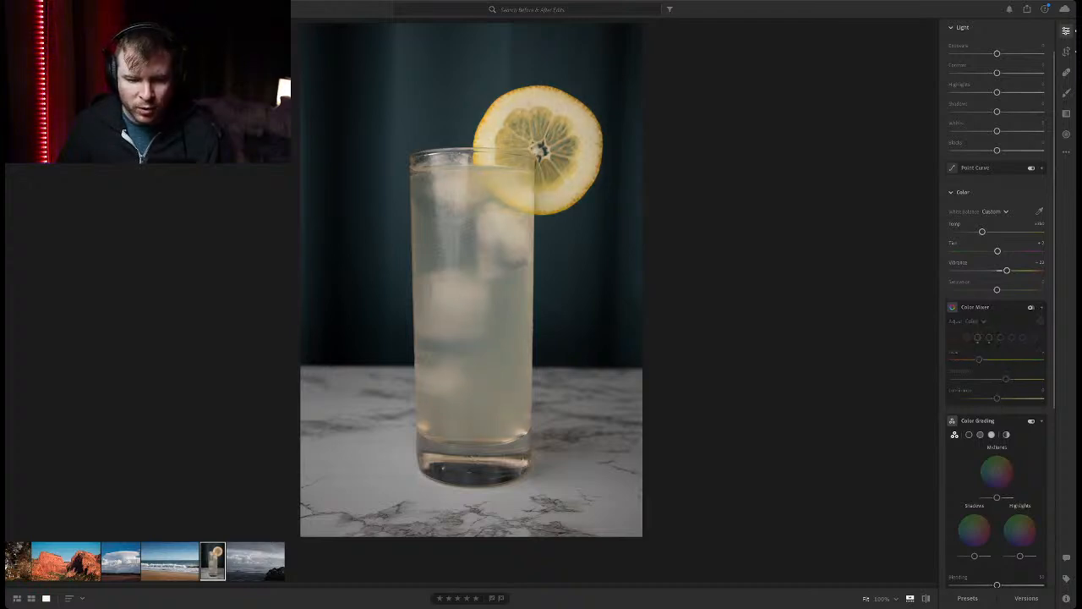
{"action": "left_click", "coordinate": [1030, 307]}
{"action": "left_click", "coordinate": [1030, 307]}
{"action": "left_click", "coordinate": [1030, 307]}
{"action": "left_click", "coordinate": [1030, 307]}
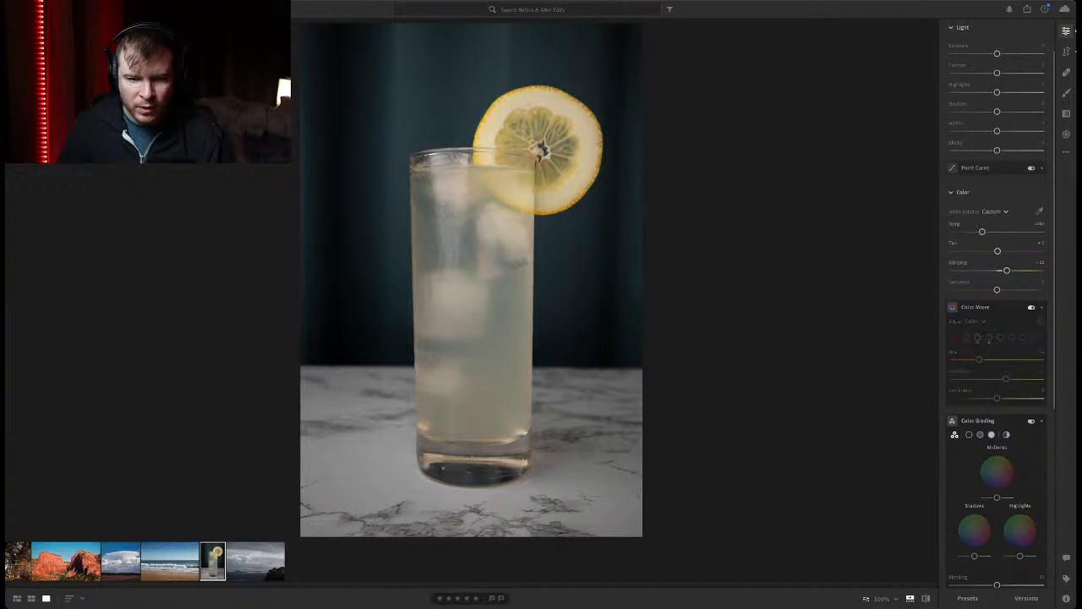
{"action": "left_click", "coordinate": [1030, 307]}
{"action": "left_click", "coordinate": [1031, 307]}
{"action": "left_click", "coordinate": [1031, 307]}
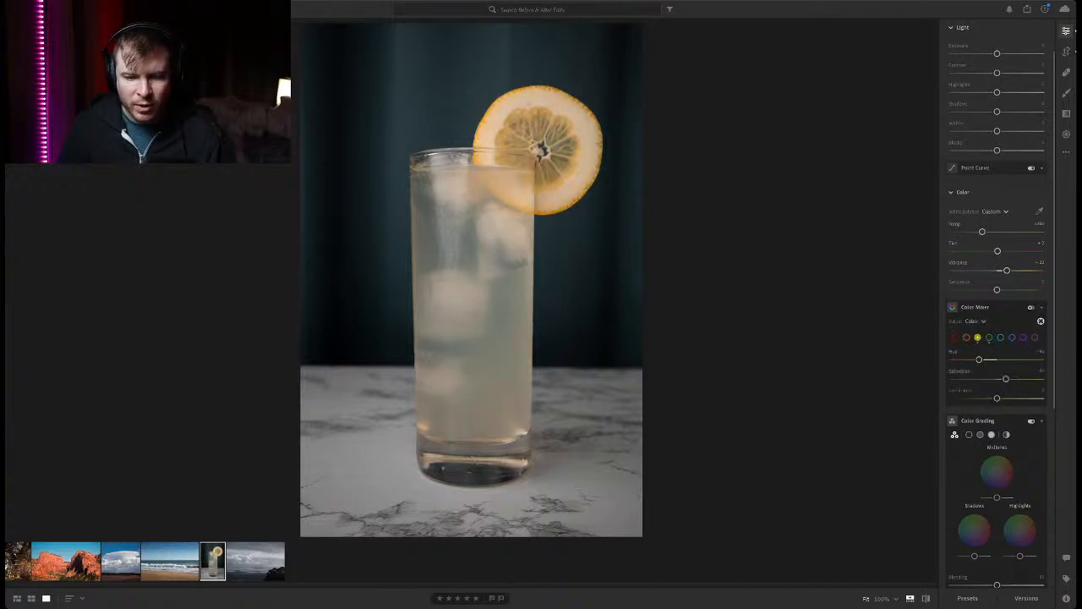
{"action": "left_click", "coordinate": [1030, 307]}
{"action": "left_click", "coordinate": [1031, 307]}
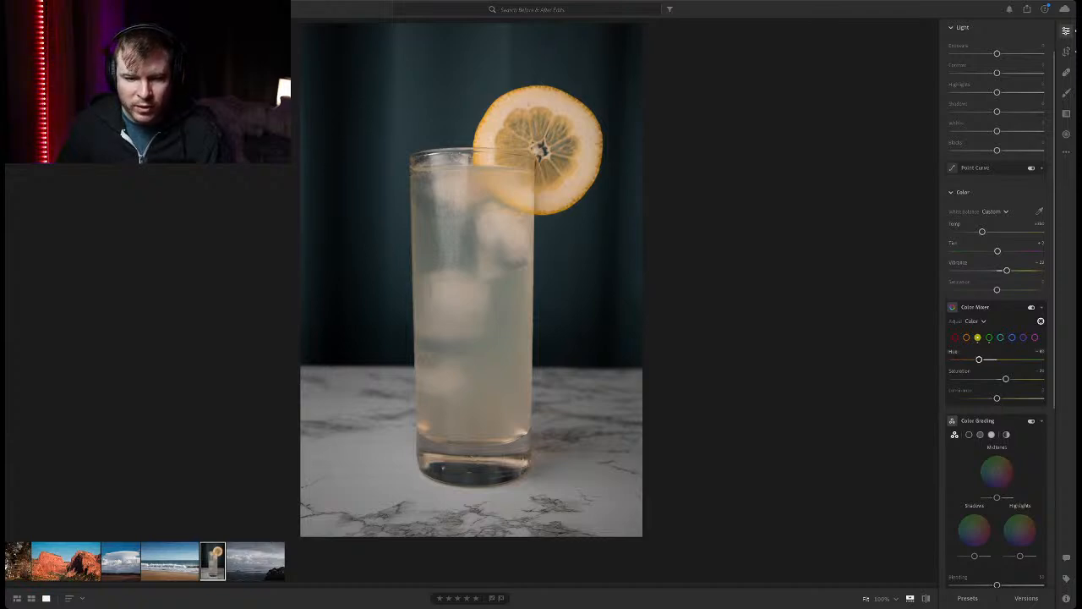
Ease the yellow Hue shift to about -14 and compare the photo with and without the Color Mixer adjustments
{"action": "left_click_drag", "start_coordinate": [979, 359], "coordinate": [991, 359]}
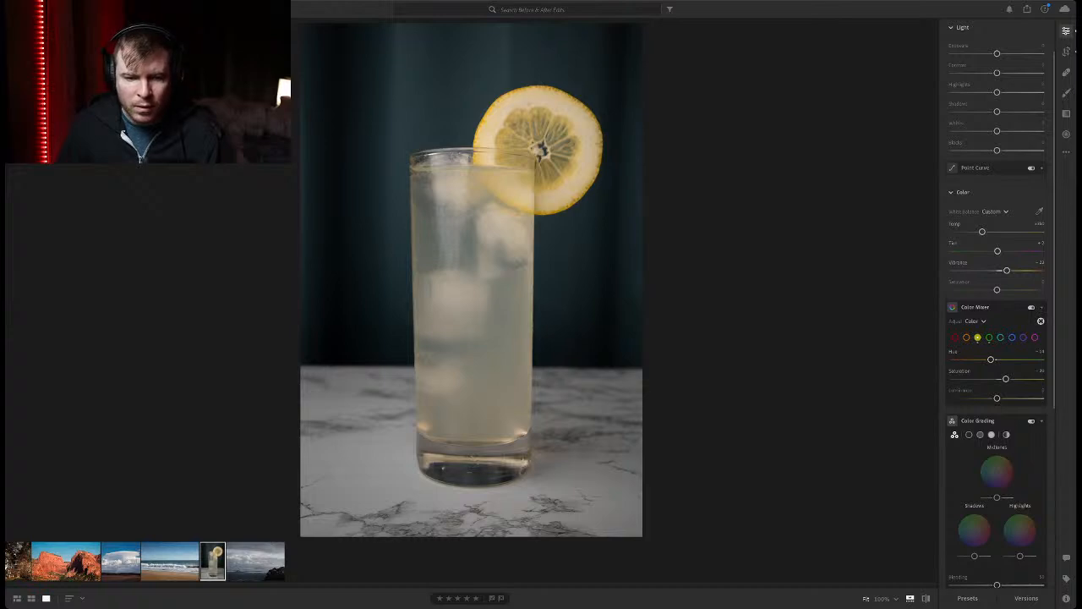
{"action": "left_click", "coordinate": [1031, 307]}
{"action": "left_click", "coordinate": [1030, 306]}
{"action": "left_click", "coordinate": [1030, 307]}
{"action": "left_click", "coordinate": [1031, 307]}
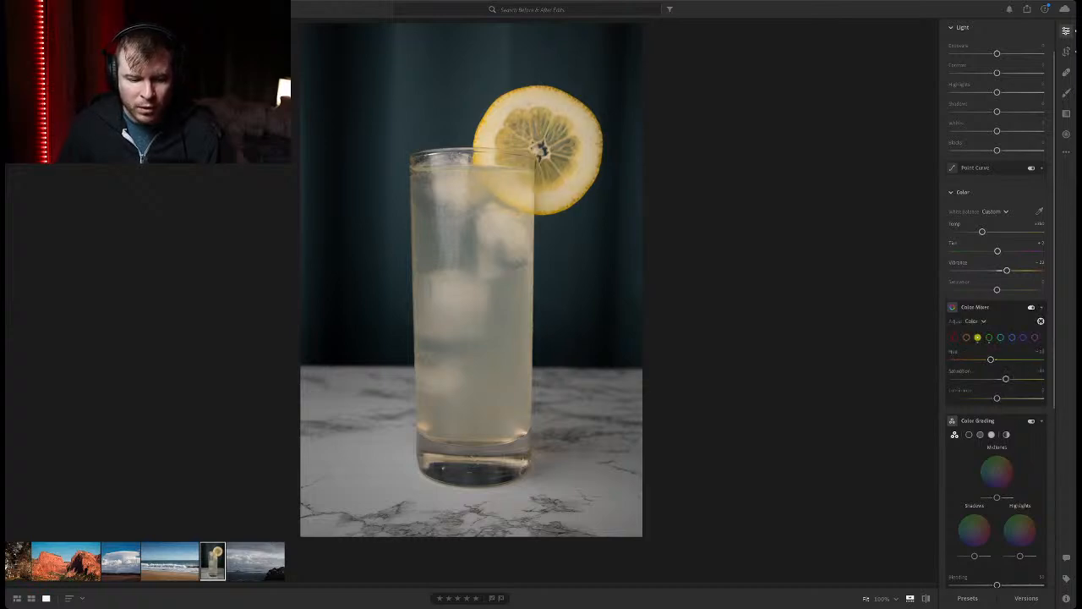
{"action": "left_click", "coordinate": [1030, 307]}
{"action": "left_click", "coordinate": [1030, 307]}
{"action": "left_click", "coordinate": [1030, 307]}
{"action": "left_click", "coordinate": [1030, 307]}
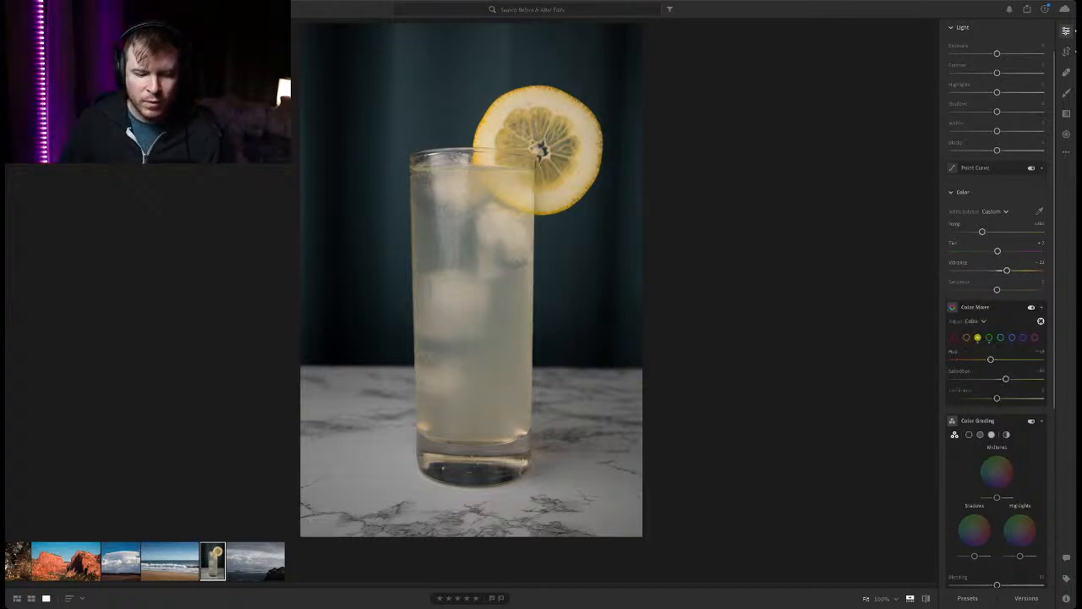
{"action": "left_click", "coordinate": [1030, 307]}
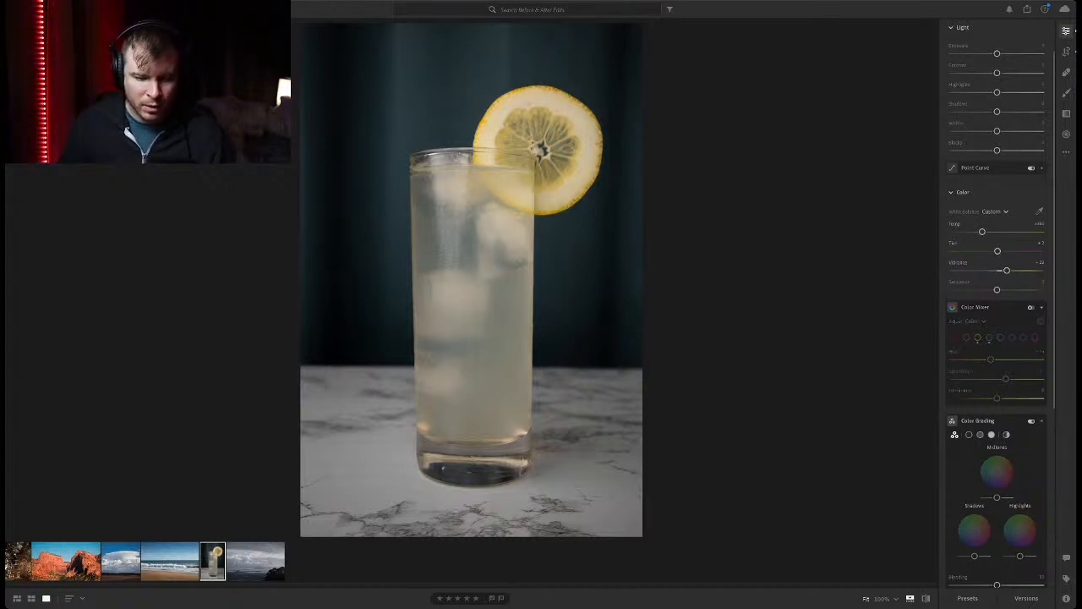
{"action": "left_click", "coordinate": [1030, 307]}
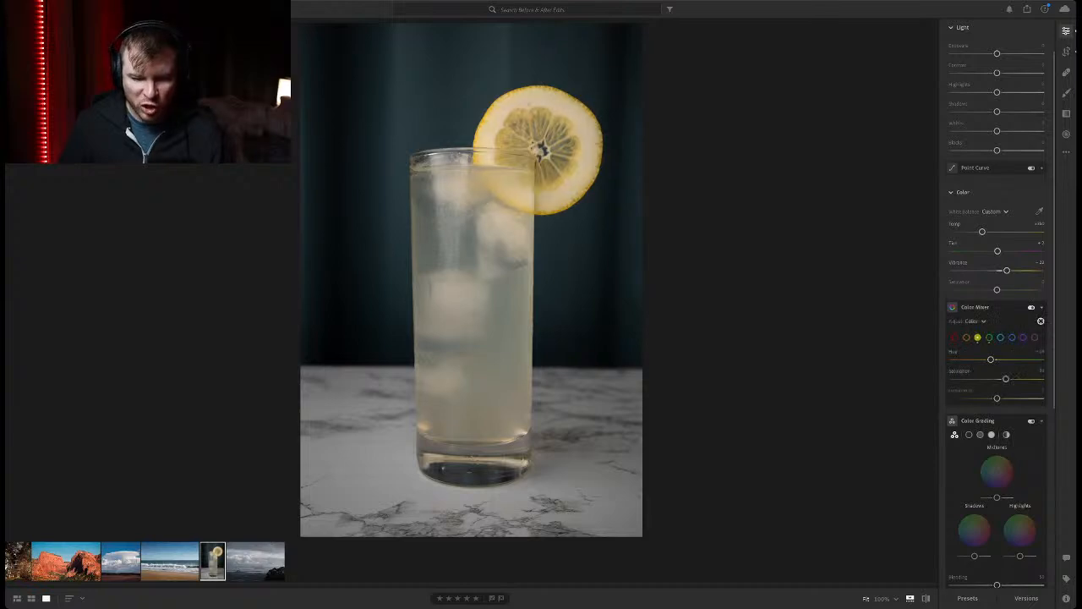
{"action": "left_click", "coordinate": [1030, 307]}
{"action": "left_click", "coordinate": [1031, 307]}
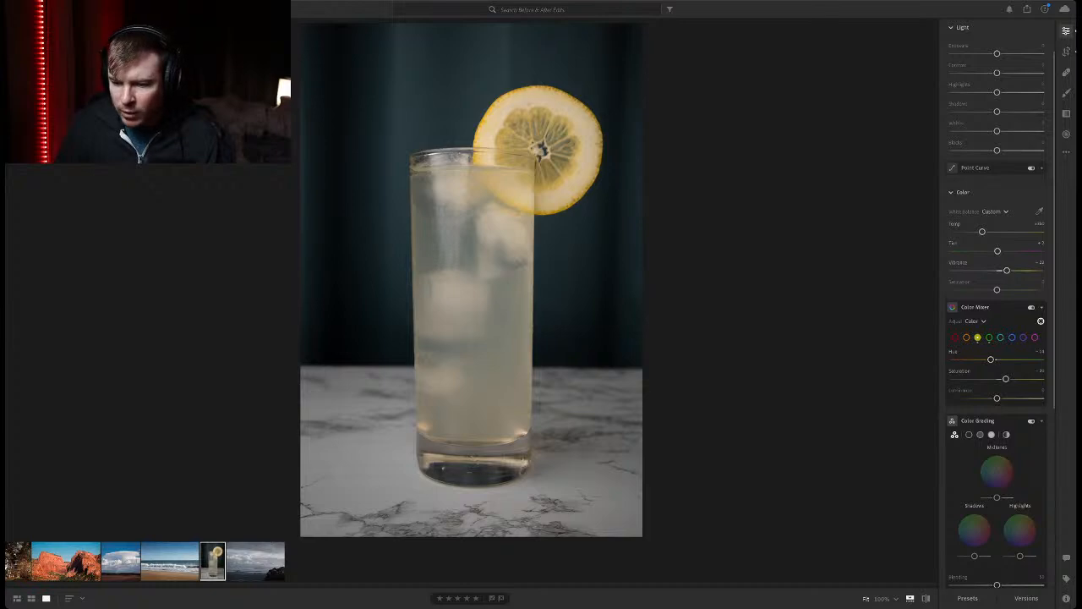
Raise the drink photo's Texture to about +50 and increase the green Saturation to about +50
{"action": "scroll", "coordinate": [996, 296], "scroll_direction": "down", "scroll_amount": 5}
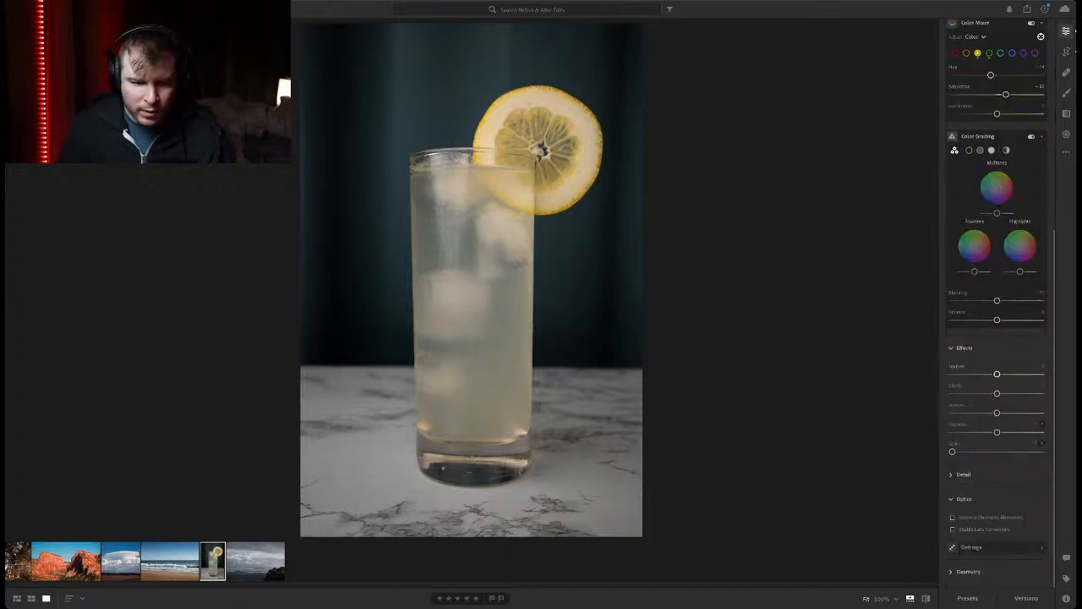
{"action": "left_click_drag", "start_coordinate": [996, 374], "coordinate": [1020, 374]}
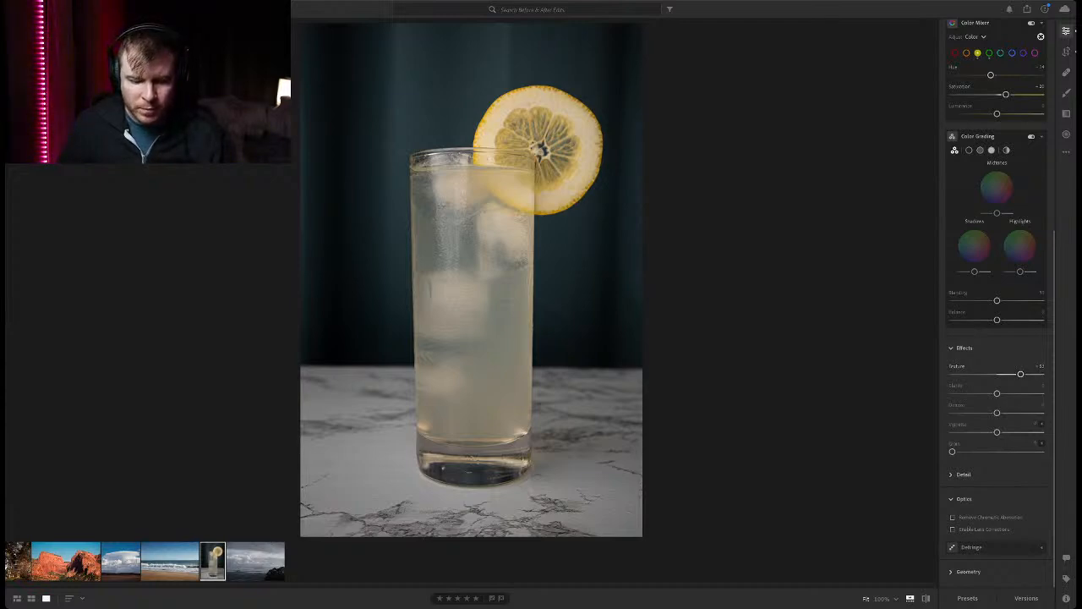
{"action": "left_click_drag", "start_coordinate": [1007, 94], "coordinate": [997, 95]}
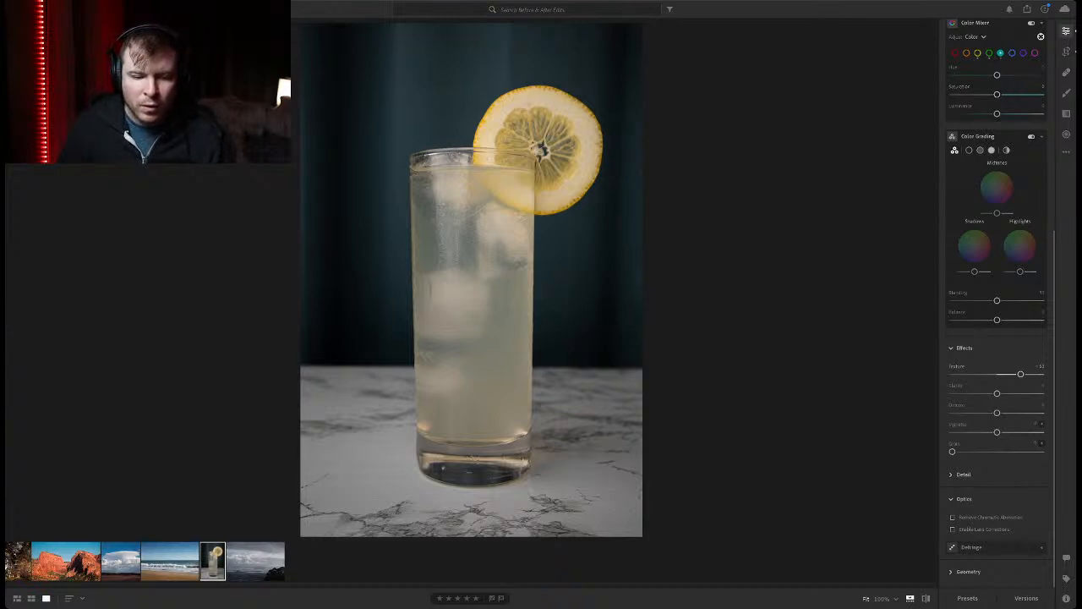
{"action": "left_click", "coordinate": [989, 53]}
{"action": "left_click_drag", "start_coordinate": [997, 95], "coordinate": [1023, 95]}
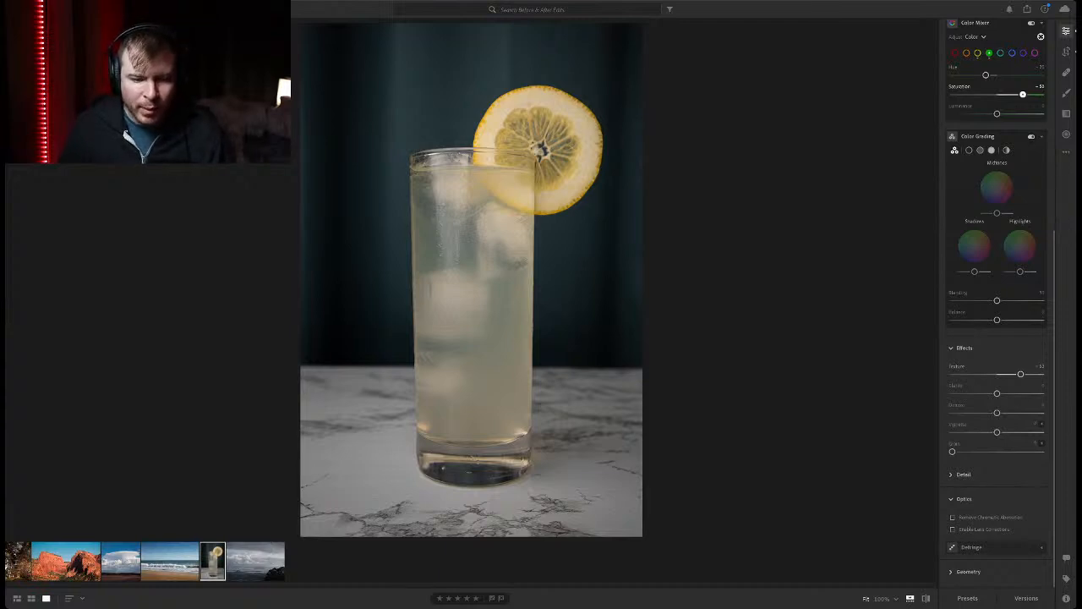
{"action": "mouse_move", "coordinate": [1022, 94]}
{"action": "left_mouse_down"}
{"action": "mouse_move", "coordinate": [955, 94]}
{"action": "mouse_move", "coordinate": [1032, 93]}
{"action": "mouse_move", "coordinate": [985, 94]}
{"action": "mouse_move", "coordinate": [1022, 94]}
{"action": "left_mouse_up"}
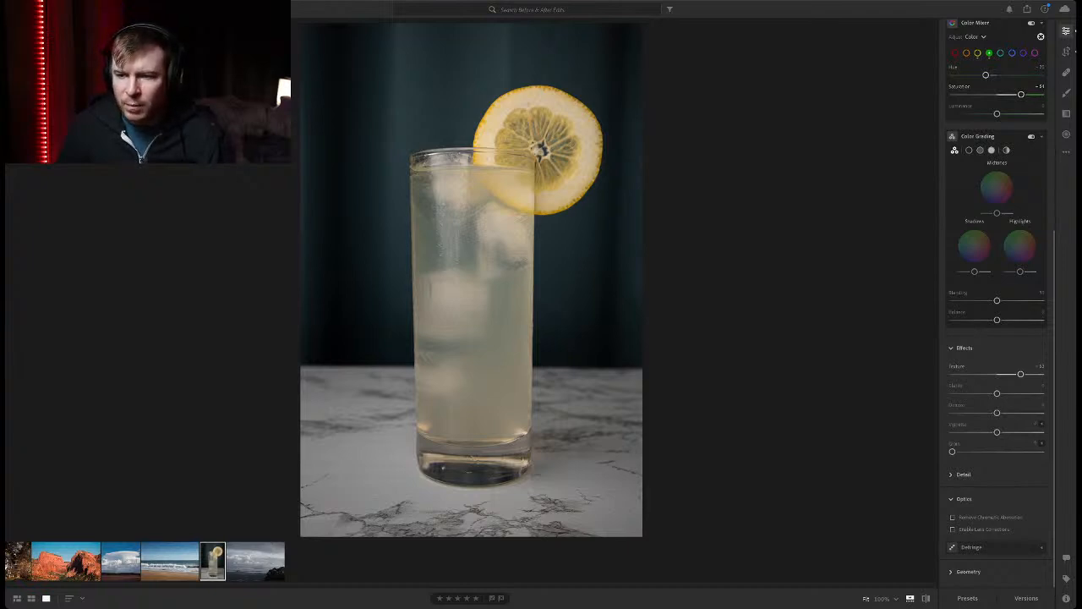
Turn the teal backdrop bluer by raising the aqua Saturation to about +30 and shifting the aqua Hue strongly toward blue
{"action": "left_click", "coordinate": [1000, 52]}
{"action": "mouse_move", "coordinate": [996, 94]}
{"action": "left_mouse_down"}
{"action": "mouse_move", "coordinate": [1027, 94]}
{"action": "mouse_move", "coordinate": [1010, 94]}
{"action": "left_mouse_up"}
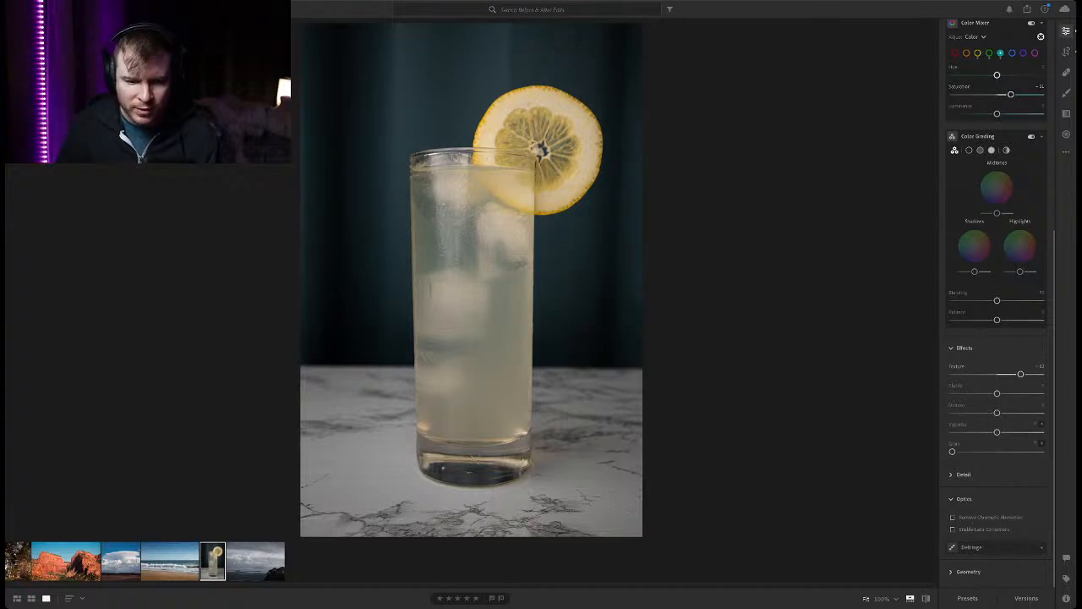
{"action": "left_click_drag", "start_coordinate": [996, 74], "coordinate": [1028, 75]}
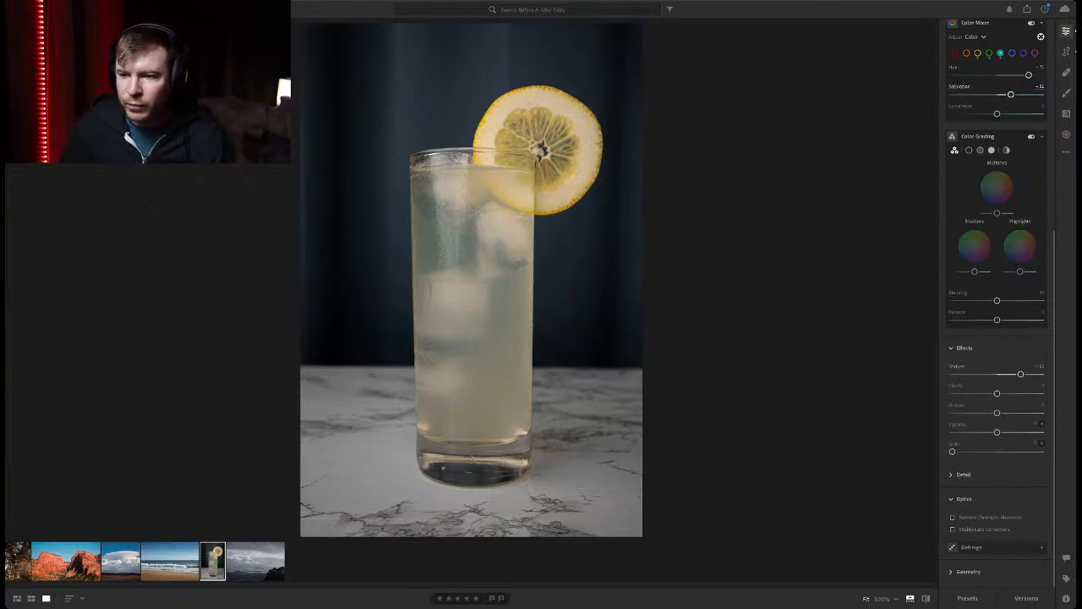
Adjust the green Luminance and brighten the lemon by raising the yellow Luminance to about +50
{"action": "left_click", "coordinate": [988, 53]}
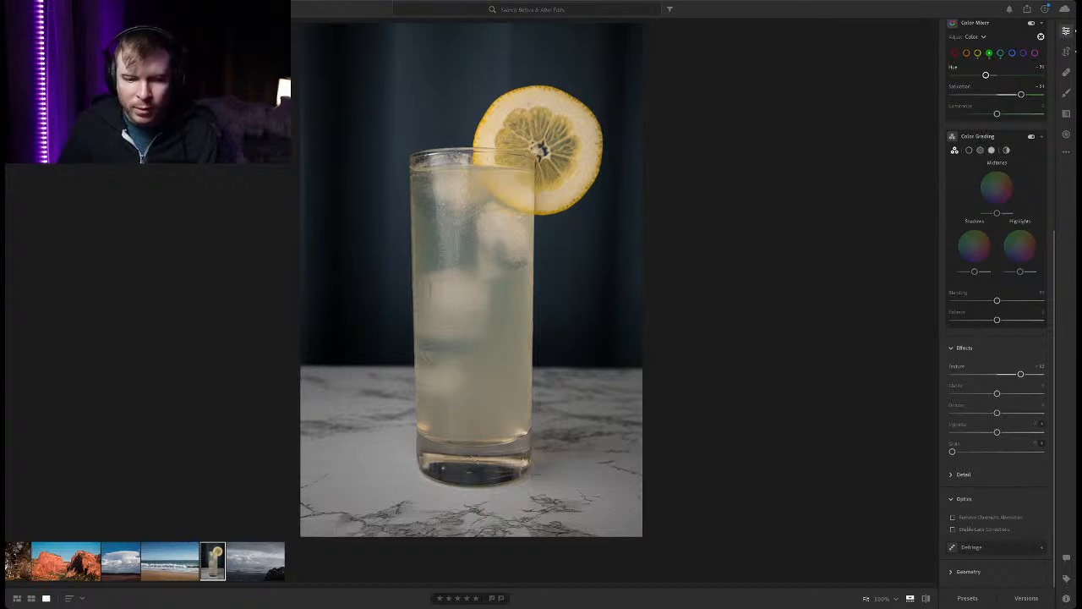
{"action": "left_click_drag", "start_coordinate": [996, 113], "coordinate": [1036, 113]}
{"action": "left_click", "coordinate": [977, 52]}
{"action": "mouse_move", "coordinate": [1040, 113]}
{"action": "left_mouse_down"}
{"action": "mouse_move", "coordinate": [996, 114]}
{"action": "mouse_move", "coordinate": [1021, 114]}
{"action": "left_mouse_up"}
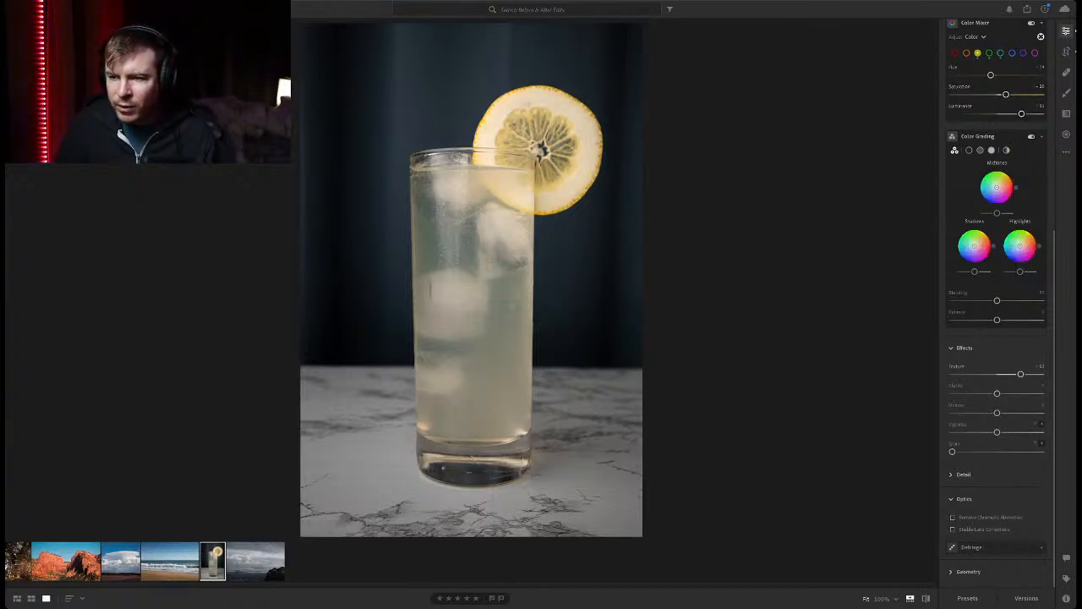
Brush a small local adjustment onto the lemon slice, lowering its Highlights slightly and raising its Whites a little
{"action": "key", "text": "b"}
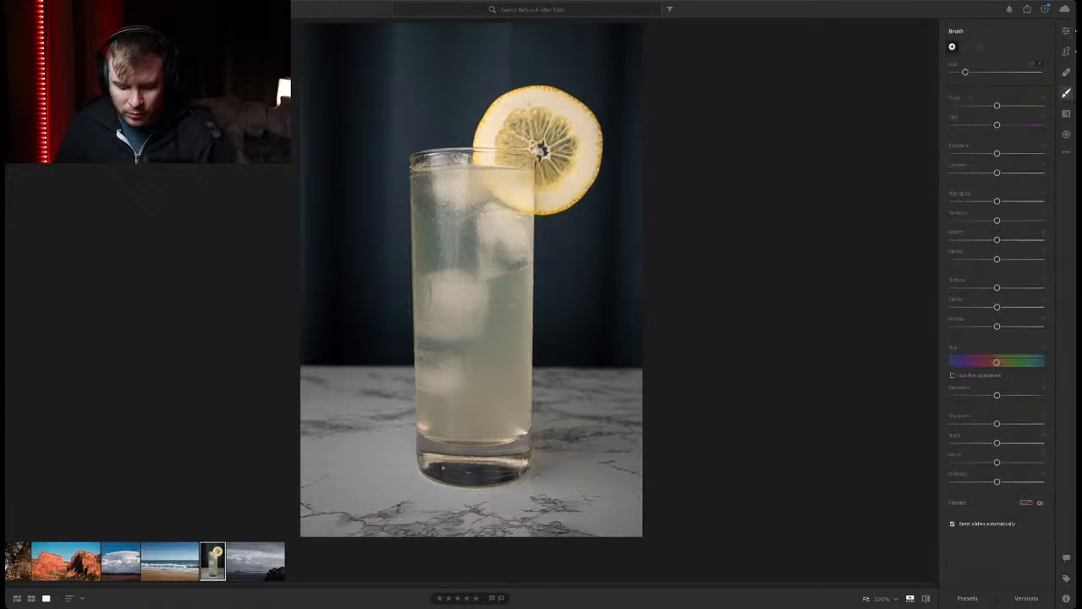
{"action": "key", "text": "bracketleft"}
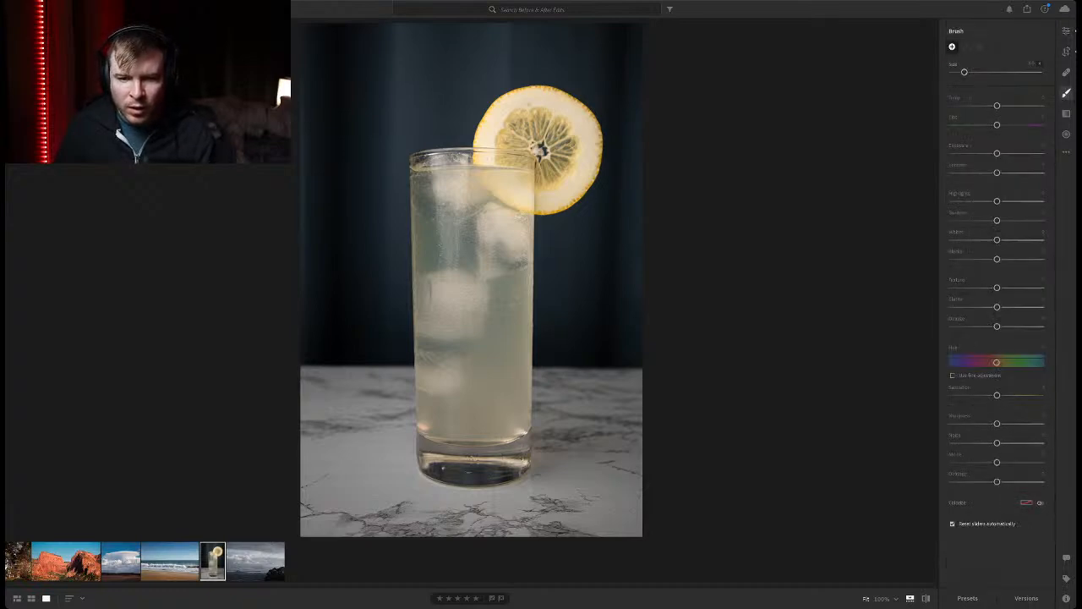
{"action": "key", "text": "bracketleft"}
{"action": "key", "text": "bracketleft"}
{"action": "key", "text": "bracketleft"}
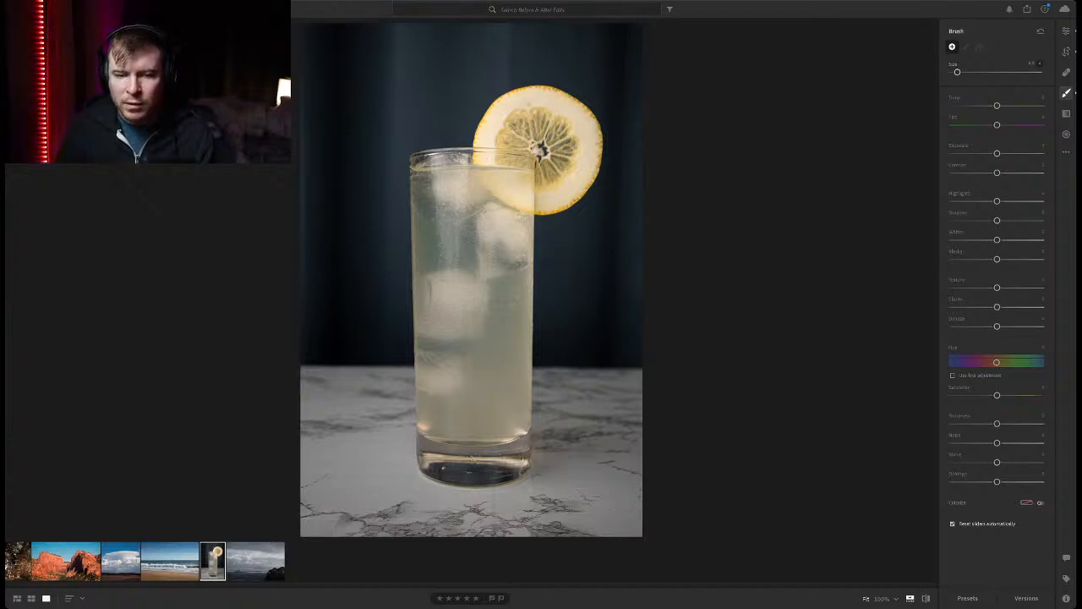
{"action": "left_click", "coordinate": [560, 108]}
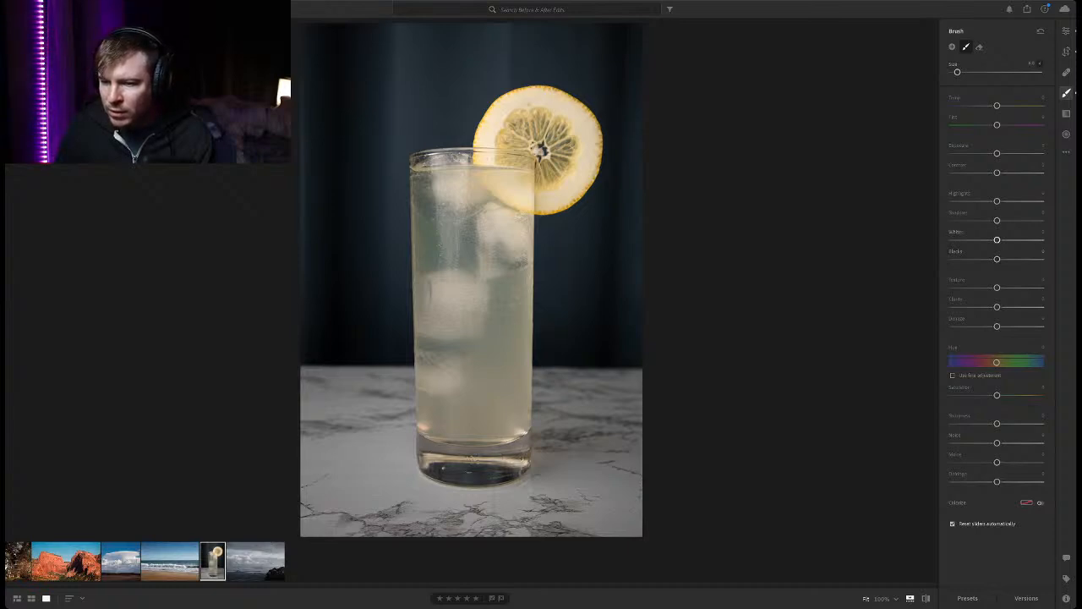
{"action": "mouse_move", "coordinate": [997, 200]}
{"action": "left_mouse_down"}
{"action": "mouse_move", "coordinate": [951, 201]}
{"action": "mouse_move", "coordinate": [1040, 201]}
{"action": "mouse_move", "coordinate": [985, 201]}
{"action": "mouse_move", "coordinate": [995, 200]}
{"action": "left_mouse_up"}
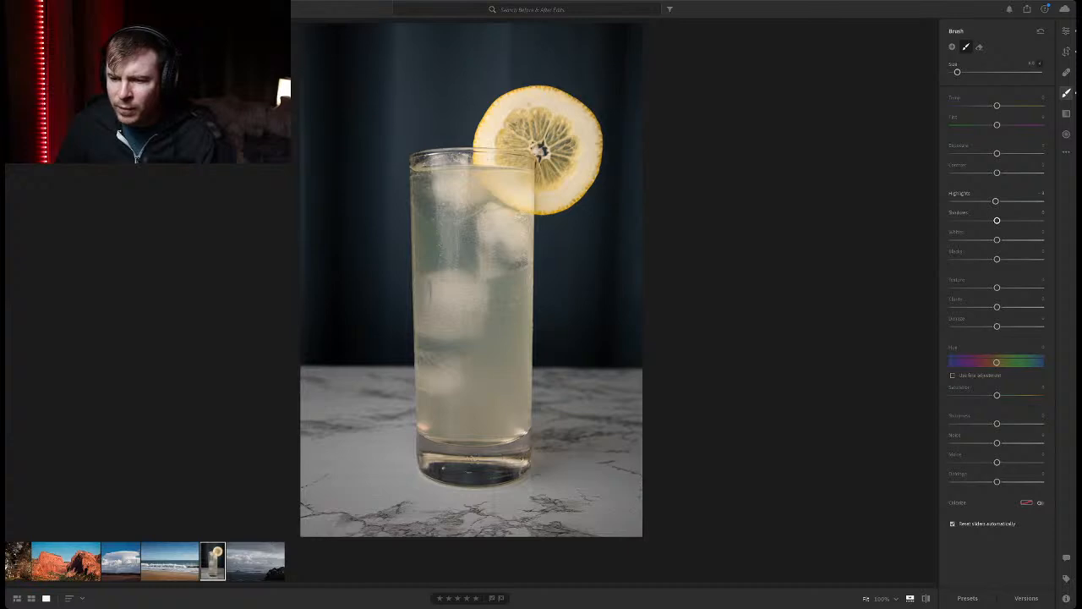
{"action": "mouse_move", "coordinate": [997, 239]}
{"action": "left_mouse_down"}
{"action": "mouse_move", "coordinate": [965, 239]}
{"action": "mouse_move", "coordinate": [1038, 240]}
{"action": "mouse_move", "coordinate": [958, 239]}
{"action": "mouse_move", "coordinate": [1012, 239]}
{"action": "mouse_move", "coordinate": [1002, 239]}
{"action": "left_mouse_up"}
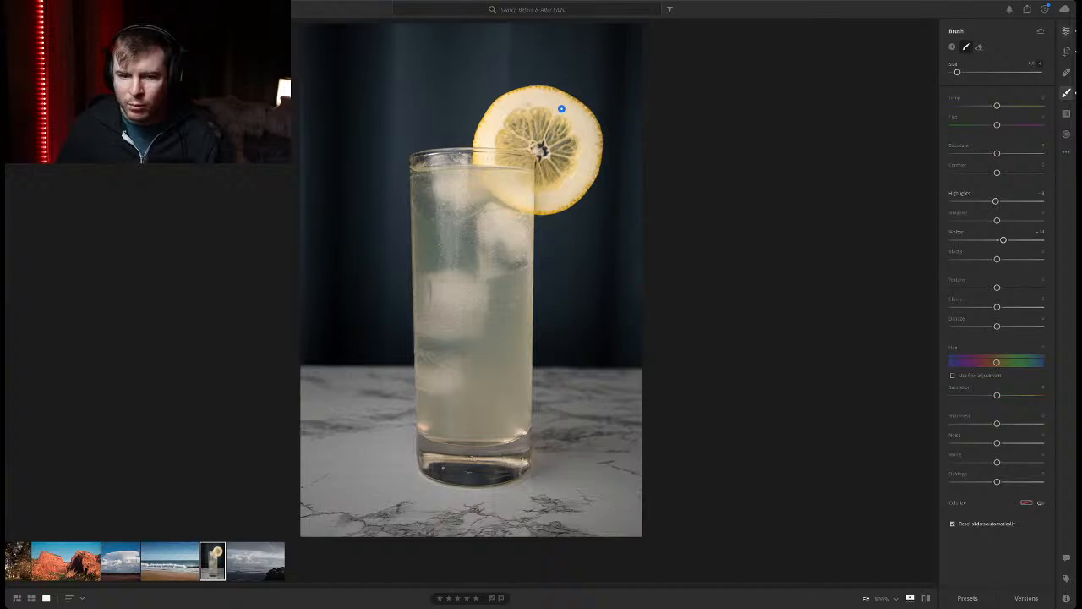
Darken the photo's edges with a Vignette of about -14 and raise Dehaze to about +40
{"action": "key", "text": "e"}
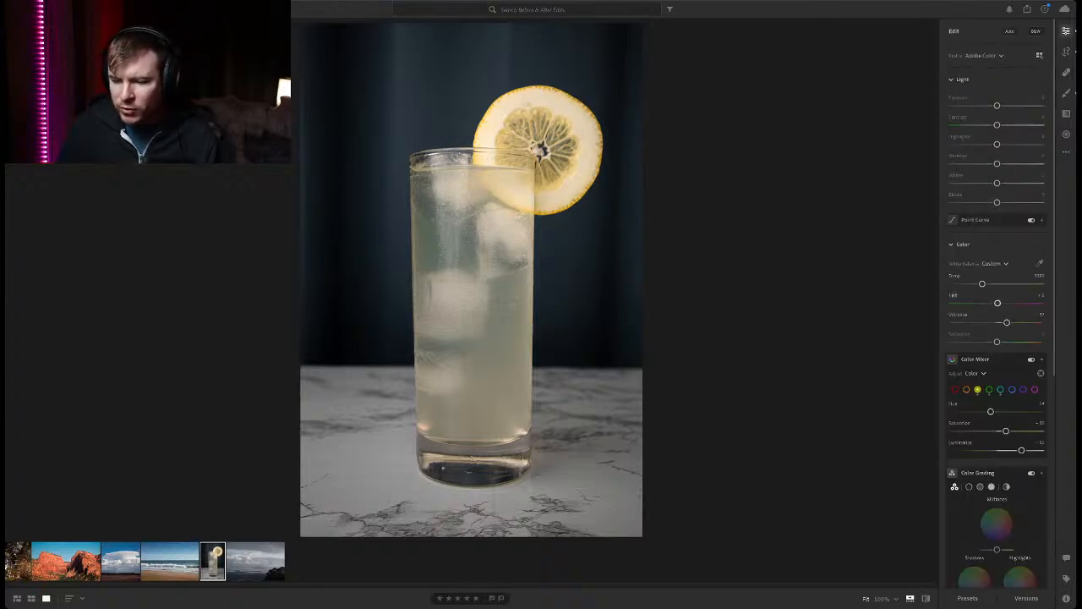
{"action": "scroll", "coordinate": [998, 338], "scroll_direction": "down", "scroll_amount": 5}
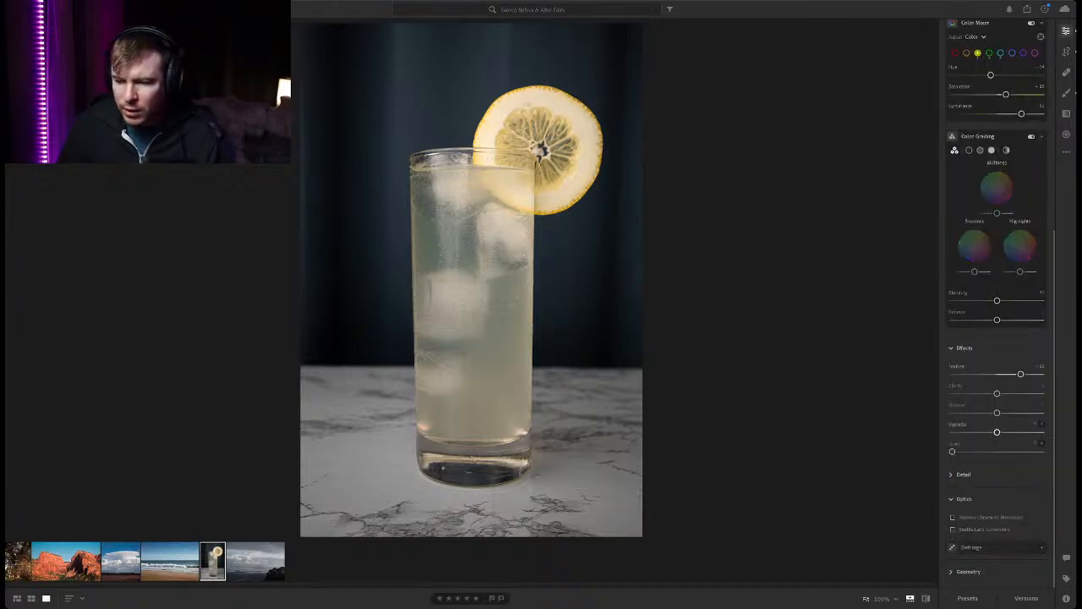
{"action": "mouse_move", "coordinate": [996, 432]}
{"action": "left_mouse_down"}
{"action": "mouse_move", "coordinate": [965, 432]}
{"action": "mouse_move", "coordinate": [990, 432]}
{"action": "left_mouse_up"}
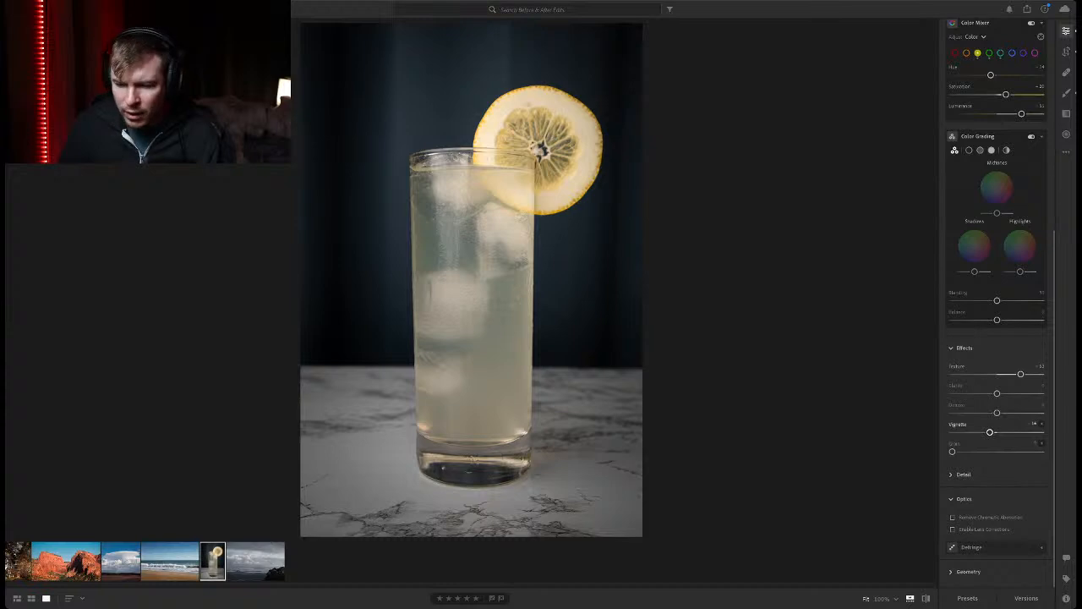
{"action": "mouse_move", "coordinate": [997, 413]}
{"action": "left_mouse_down"}
{"action": "mouse_move", "coordinate": [1011, 412]}
{"action": "mouse_move", "coordinate": [972, 412]}
{"action": "mouse_move", "coordinate": [1015, 412]}
{"action": "left_mouse_up"}
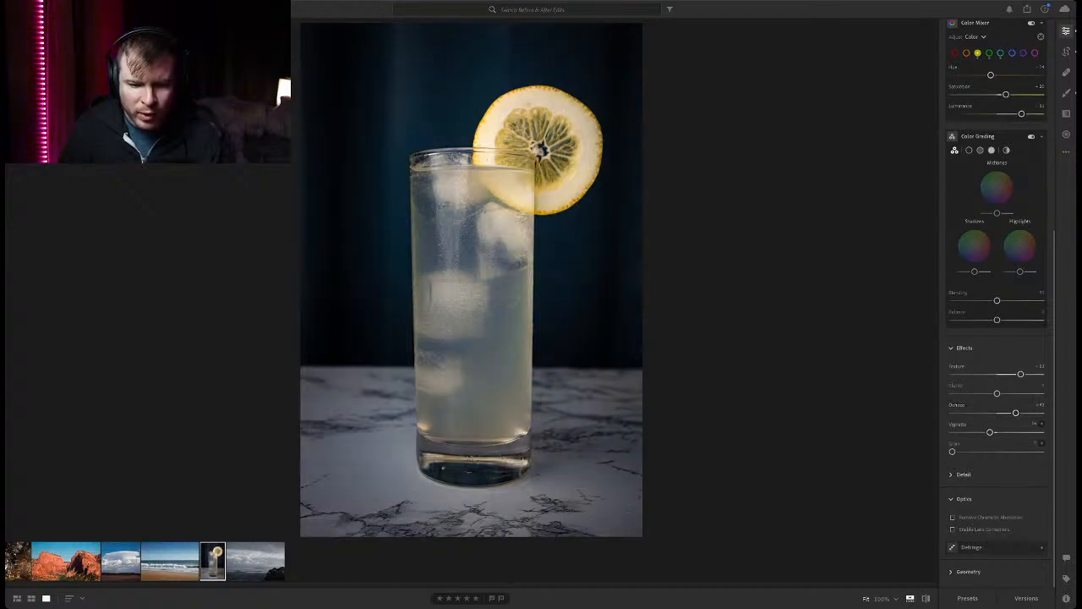
Reset the drink photo's Dehaze to 0 and raise its Clarity slightly to about +2
{"action": "key", "text": "z"}
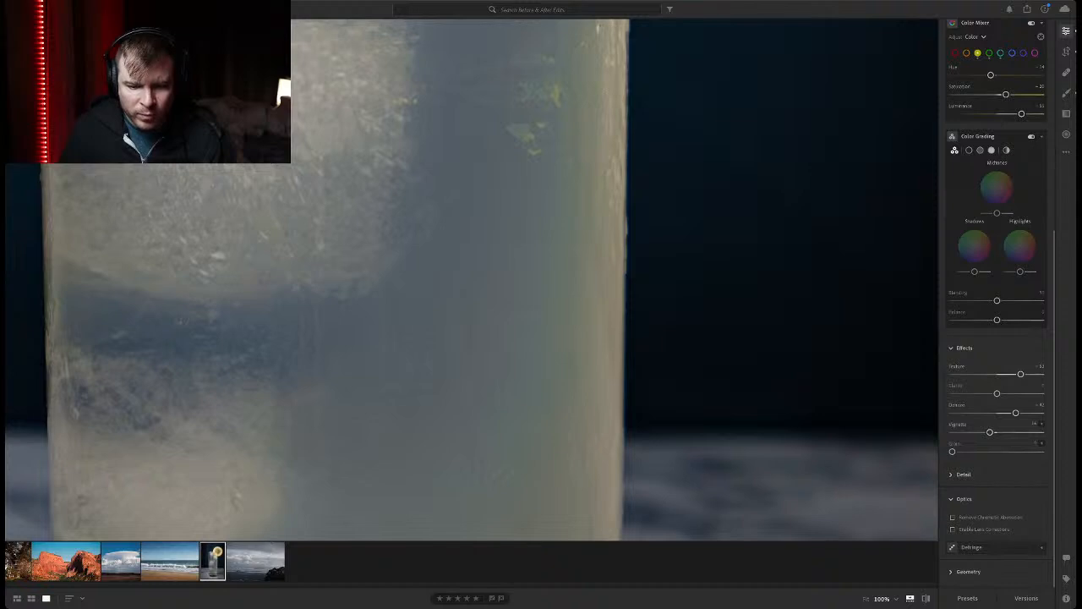
{"action": "key", "text": "z"}
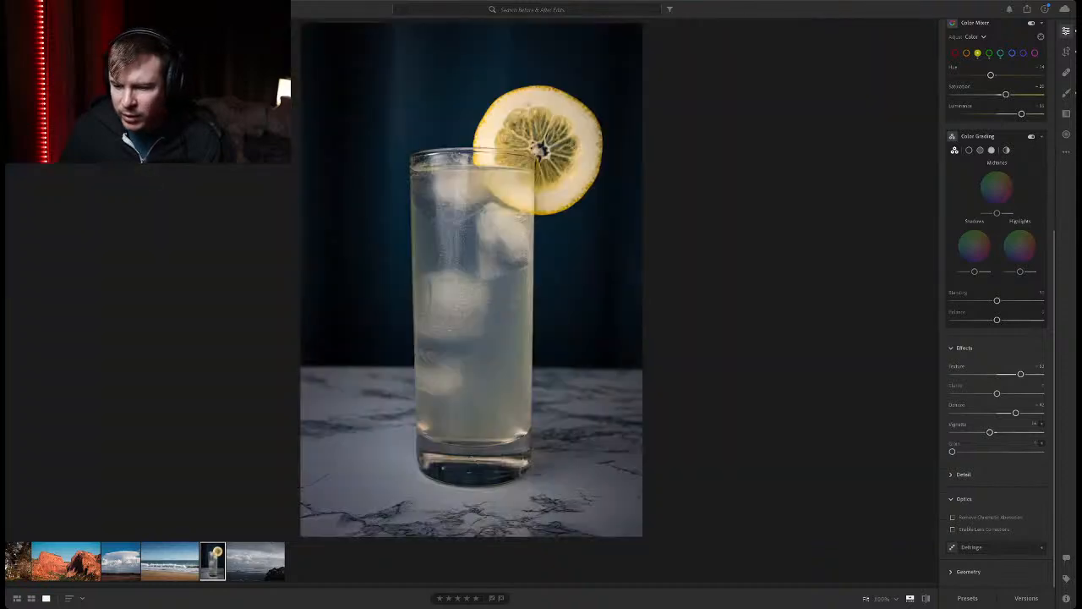
{"action": "left_click_drag", "start_coordinate": [1016, 413], "coordinate": [997, 393]}
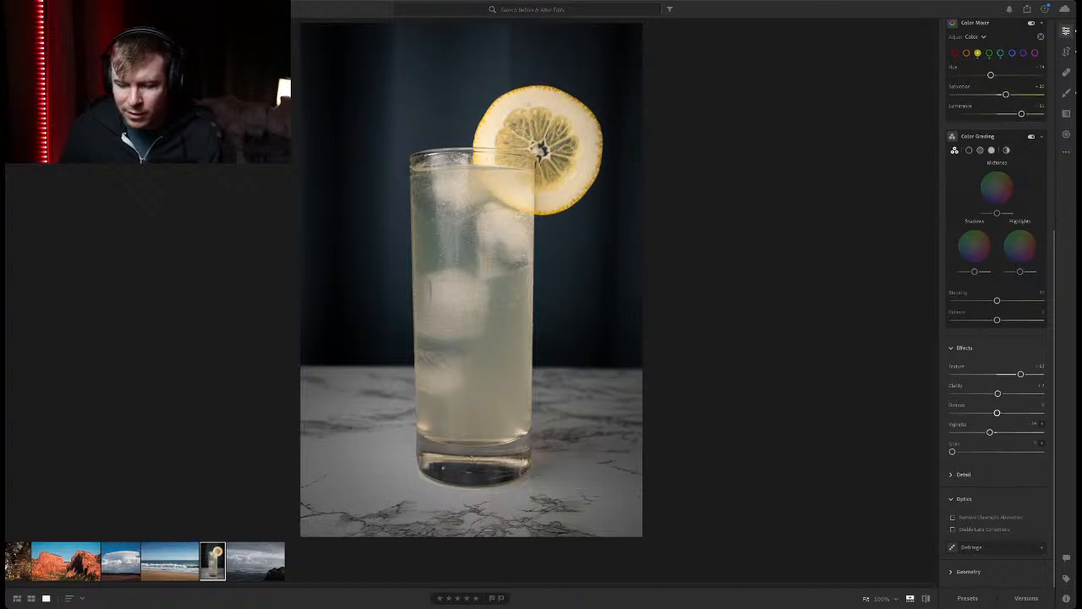
Sharpen the drink photo with Sharpening about 27, Radius about 1.1 and Detail about 15, judging the ice cubes at 100%
{"action": "left_click", "coordinate": [963, 474]}
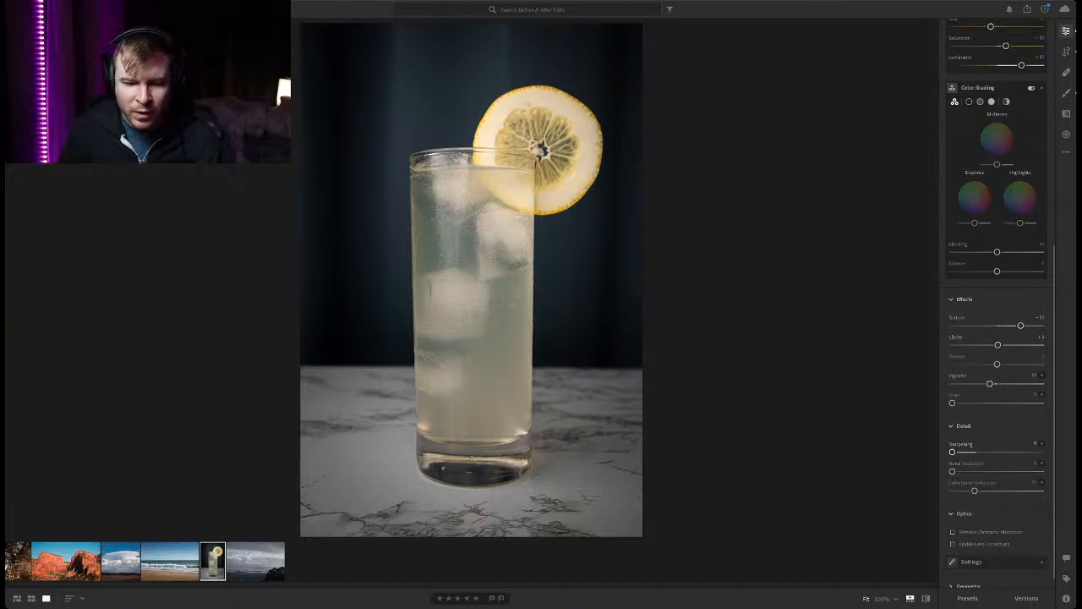
{"action": "key", "text": "z"}
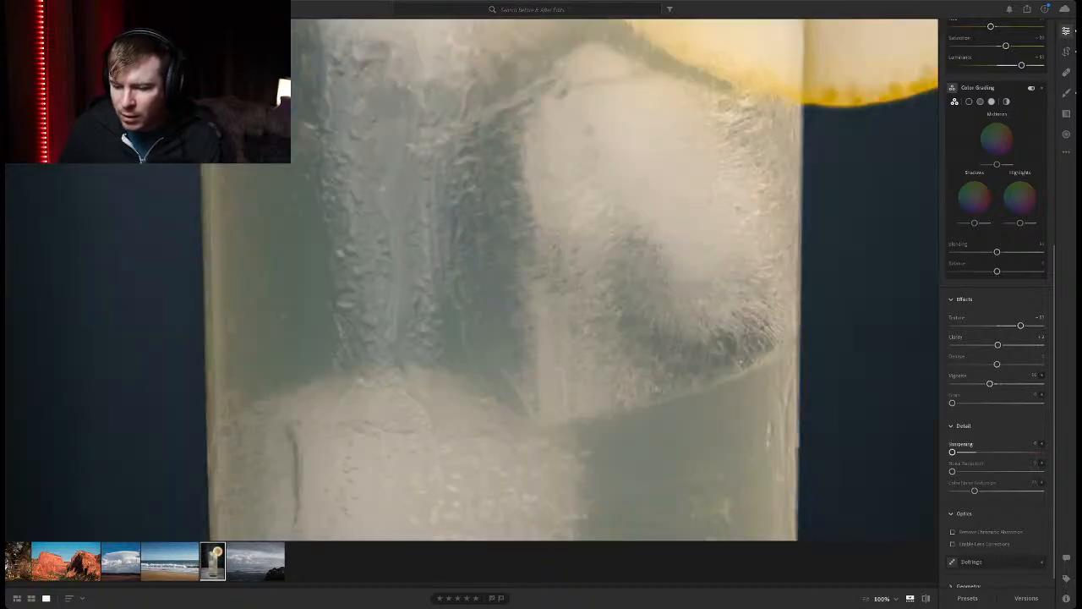
{"action": "left_click", "coordinate": [1041, 443]}
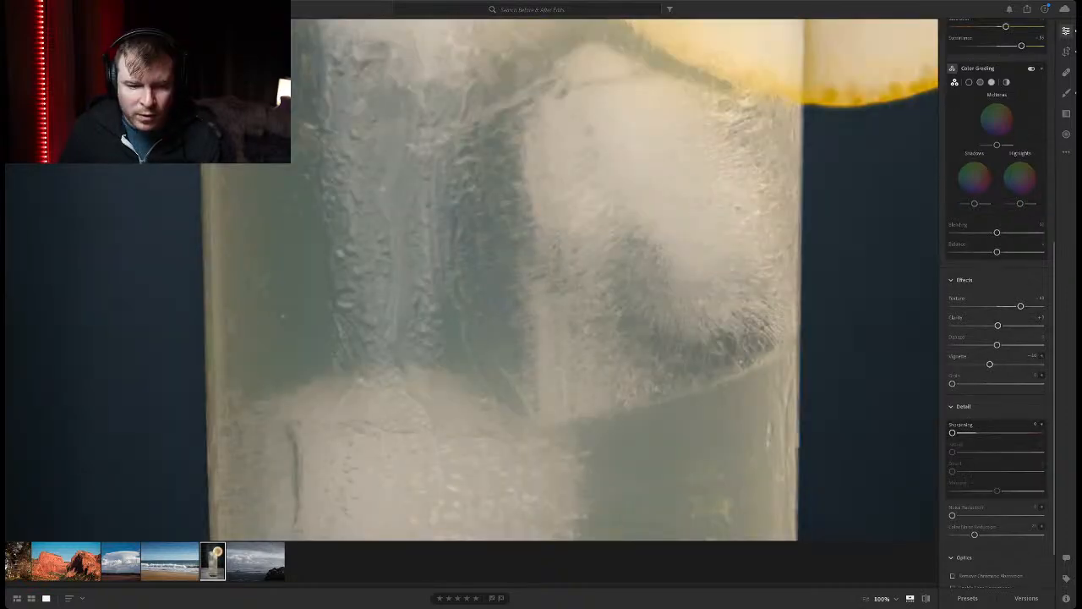
{"action": "left_click_drag", "start_coordinate": [952, 432], "coordinate": [969, 432]}
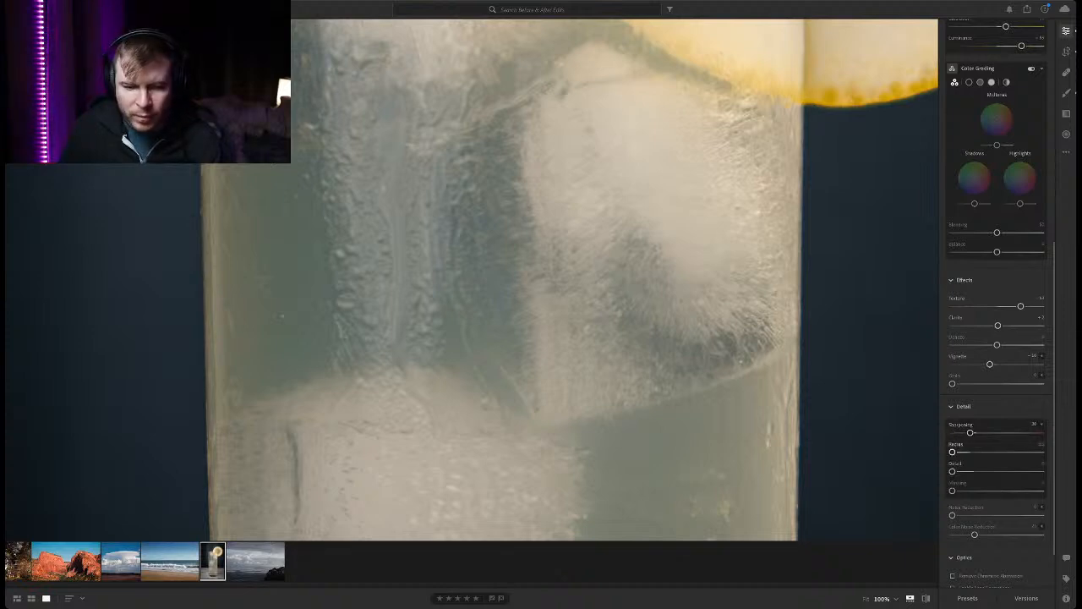
{"action": "left_click_drag", "start_coordinate": [952, 451], "coordinate": [977, 452]}
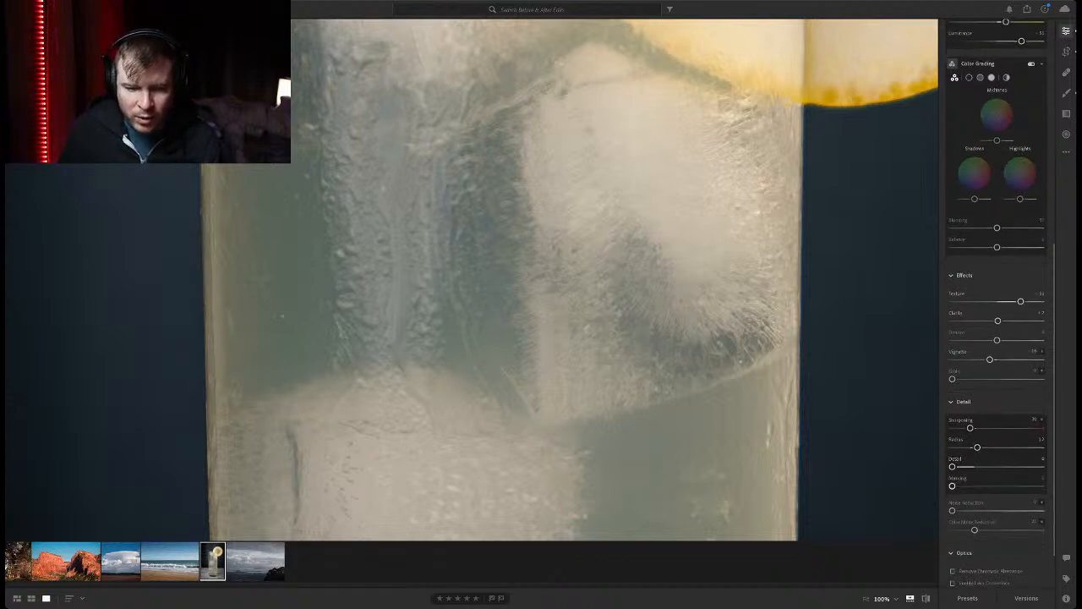
{"action": "scroll", "coordinate": [995, 338], "scroll_direction": "up", "scroll_amount": 1}
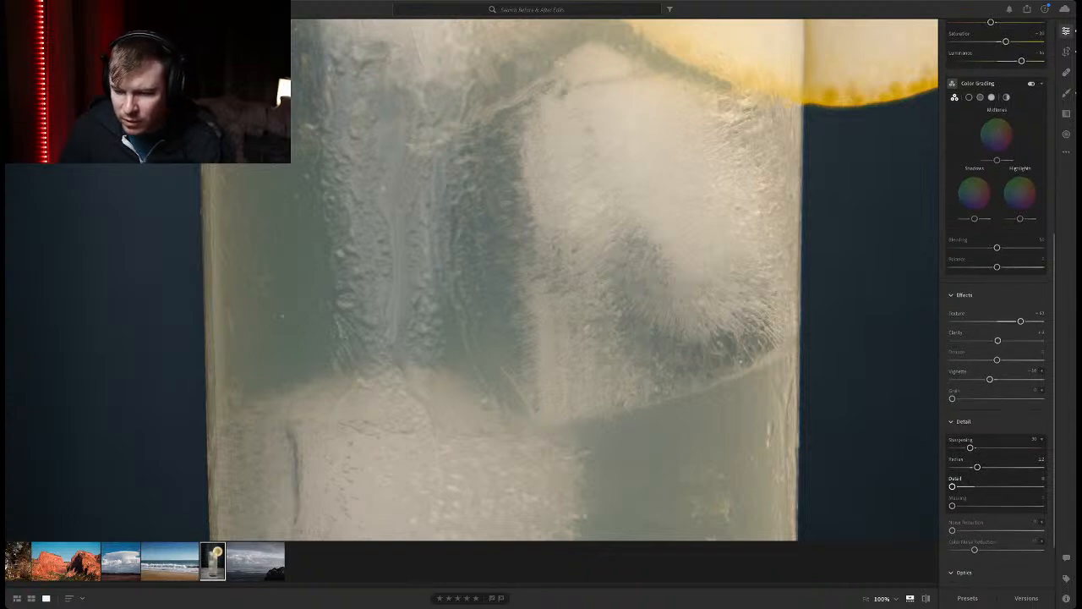
{"action": "left_click_drag", "start_coordinate": [951, 486], "coordinate": [968, 447]}
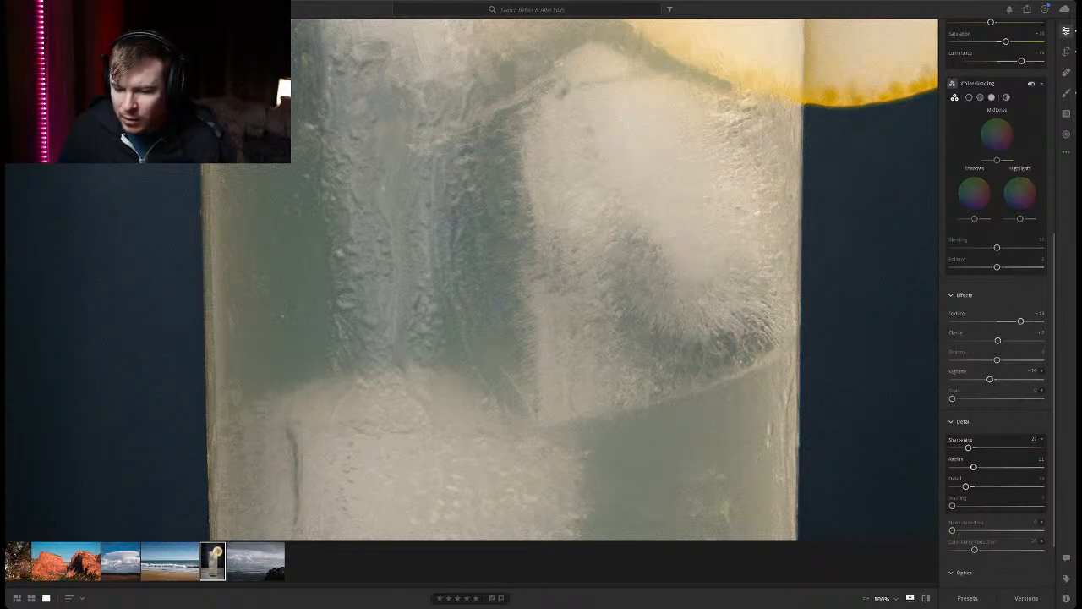
{"action": "left_click", "coordinate": [960, 421]}
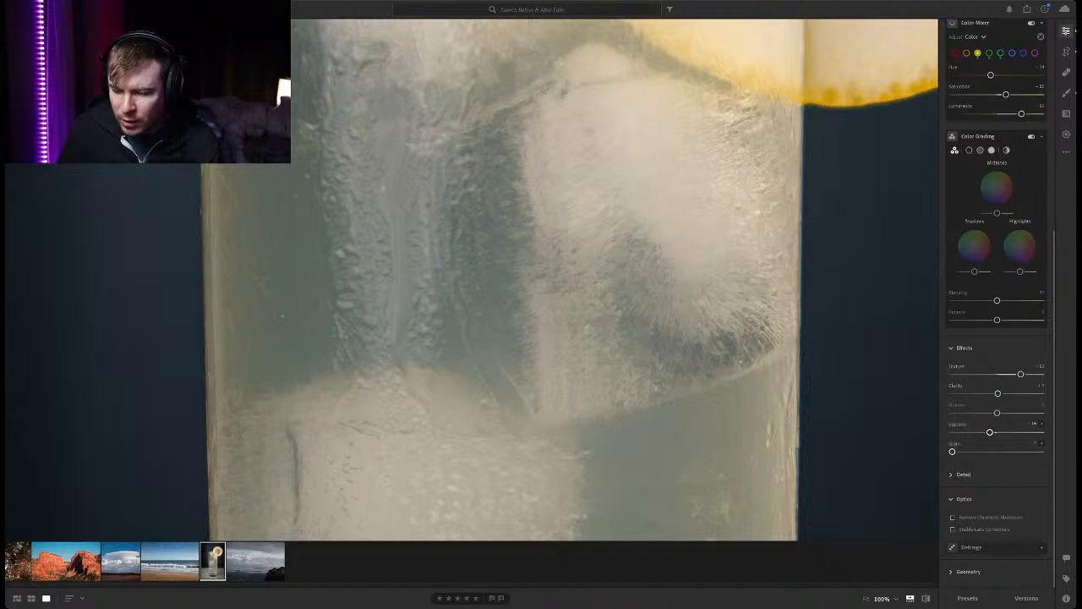
{"action": "left_click", "coordinate": [964, 474]}
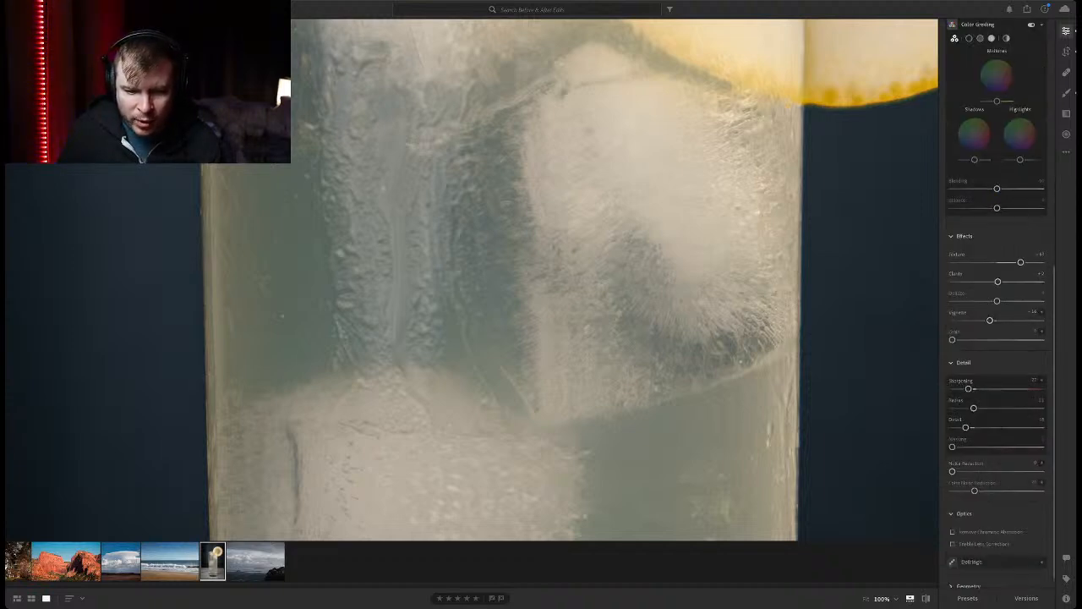
Compare the whole edited lemon drink photo with its original version several times
{"action": "key", "text": "z"}
{"action": "key", "text": "backslash"}
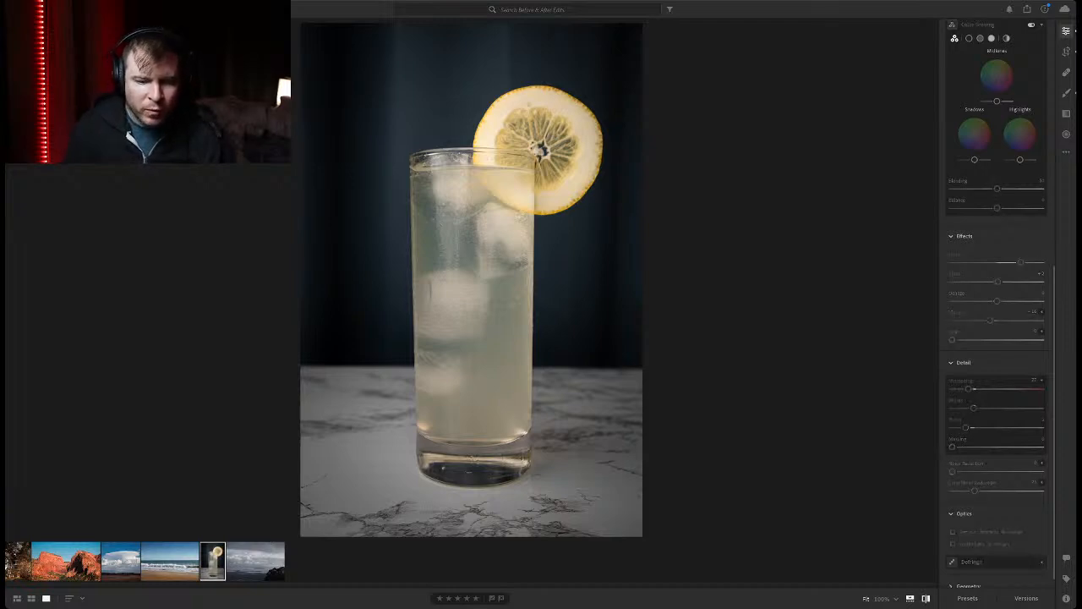
{"action": "key", "text": "backslash"}
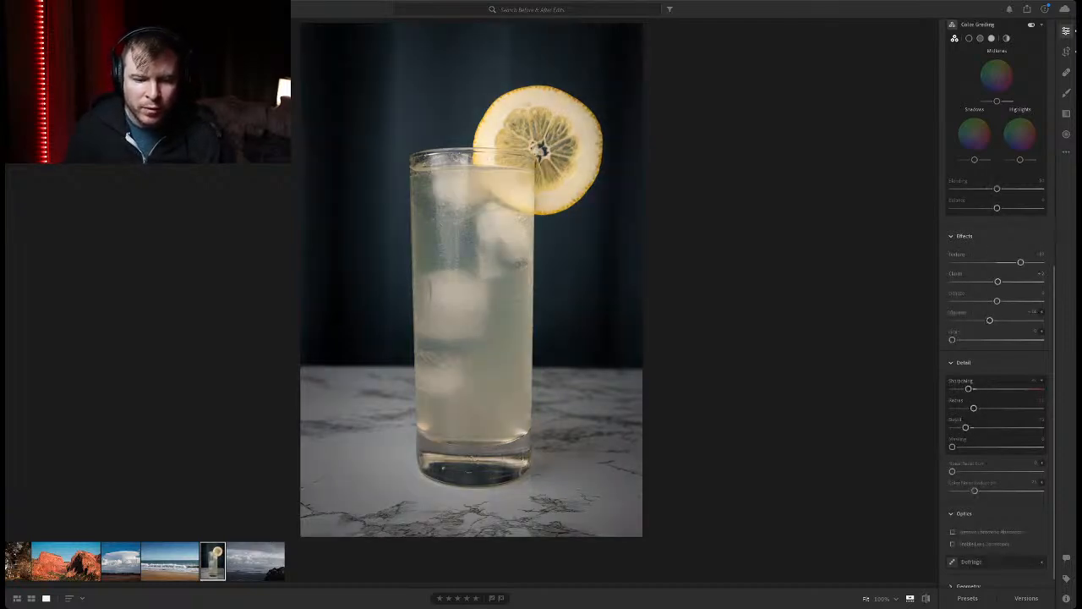
{"action": "key", "text": "backslash"}
{"action": "key", "text": "backslash"}
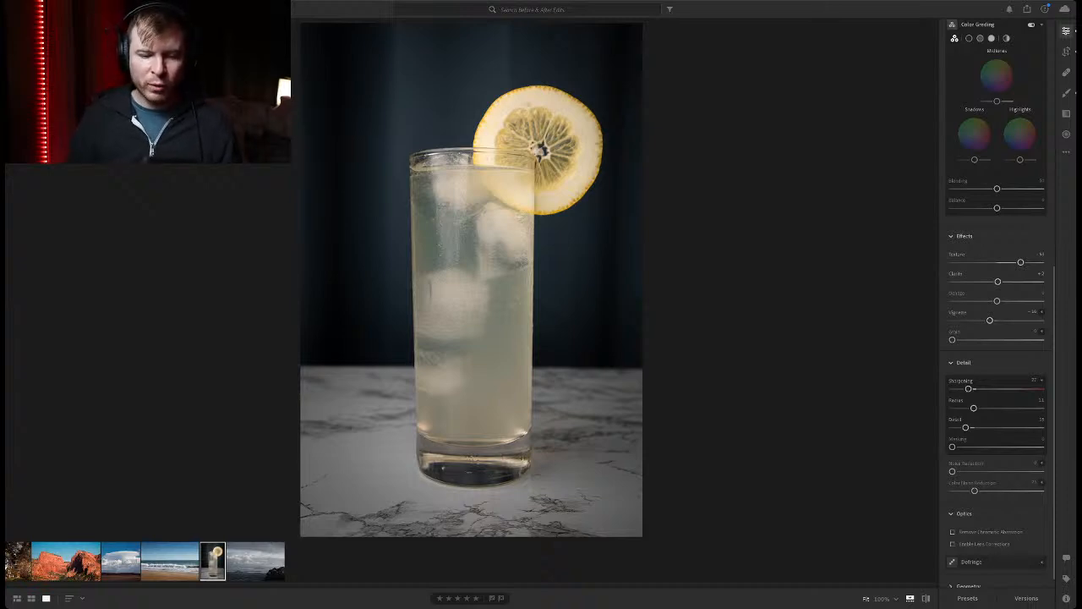
{"action": "key", "text": "backslash"}
{"action": "key", "text": "backslash"}
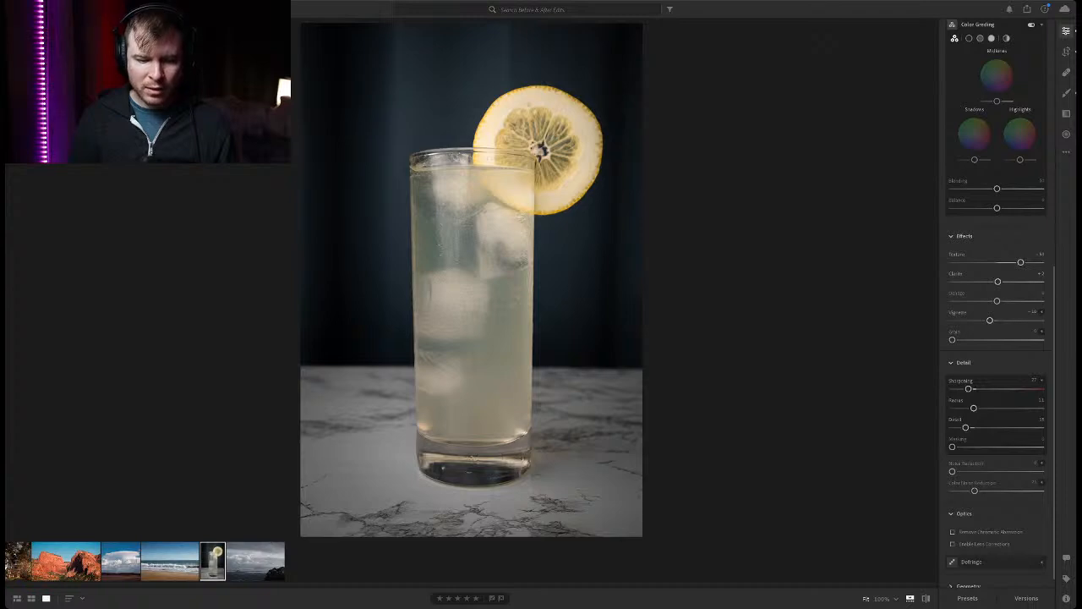
{"action": "key", "text": "backslash"}
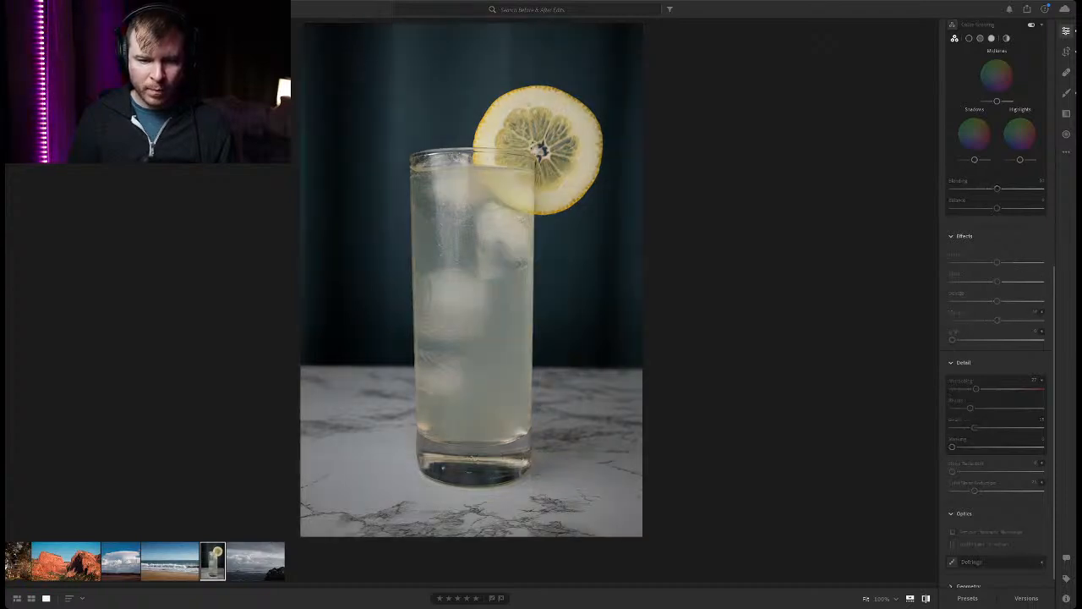
{"action": "key", "text": "backslash"}
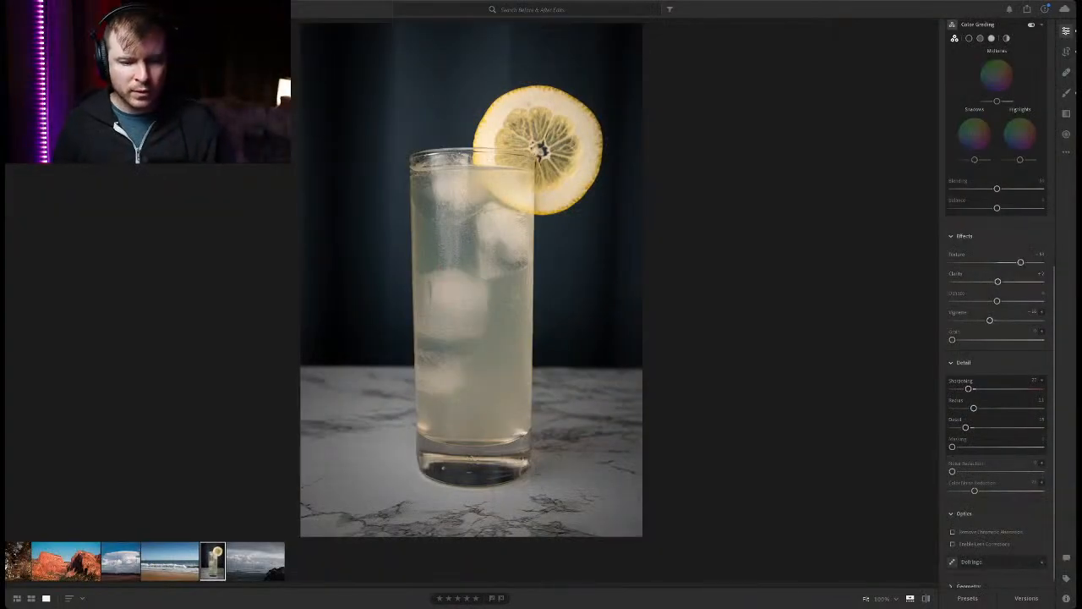
Open the cloudy bay and bridge photo and inspect its dark city foreground at 100%
{"action": "key", "text": "Right"}
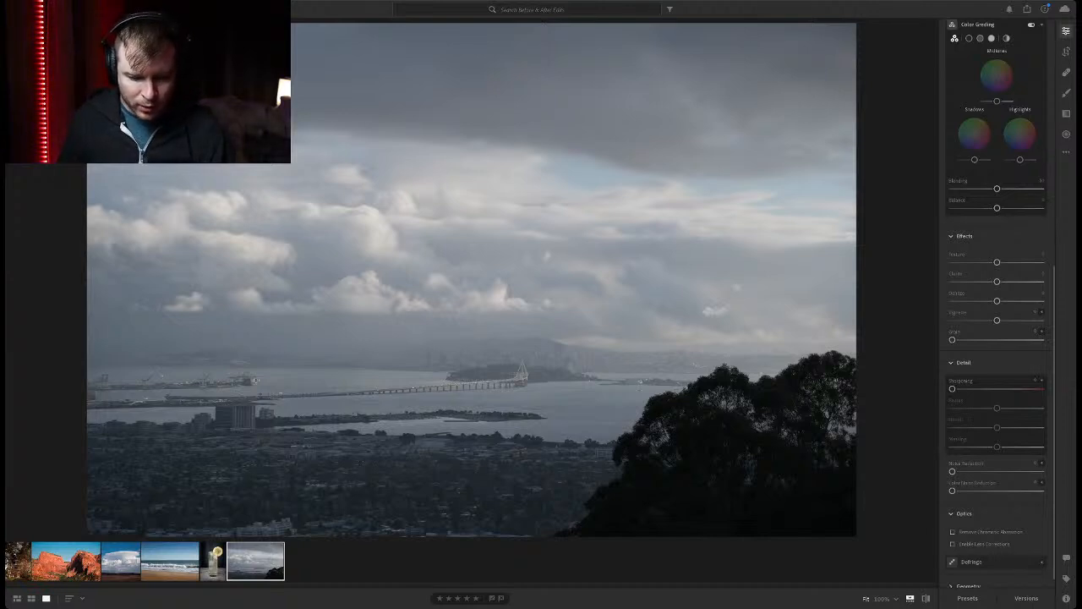
{"action": "key", "text": "z"}
{"action": "scroll", "coordinate": [472, 280], "scroll_direction": "down", "scroll_amount": 3}
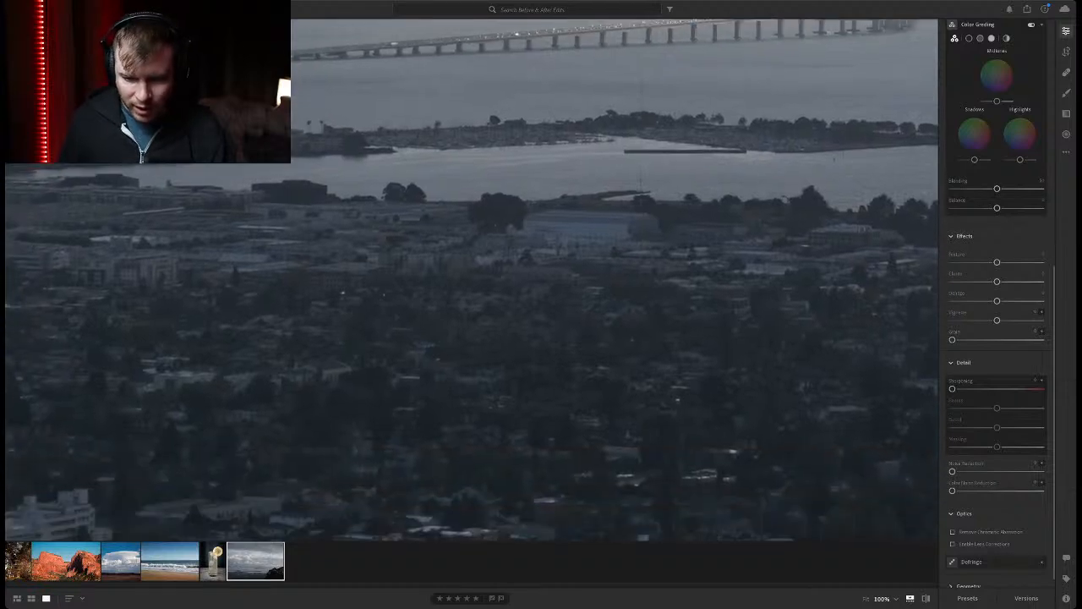
{"action": "key", "text": "z"}
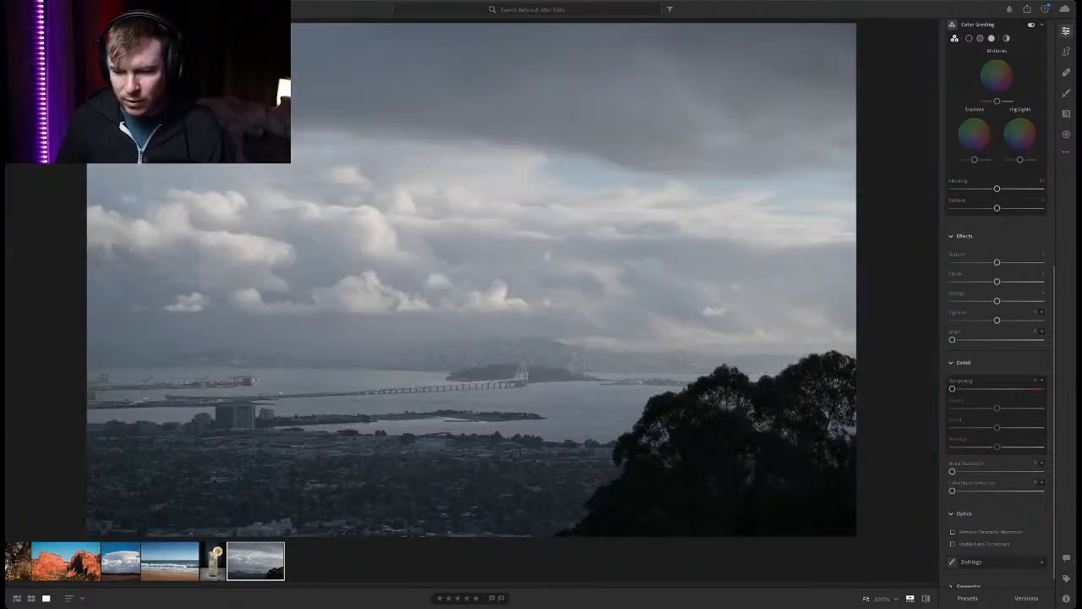
Raise the bay photo's Dehaze to about +53, checking the skyline and the dark foreground at 100%
{"action": "left_click", "coordinate": [962, 362]}
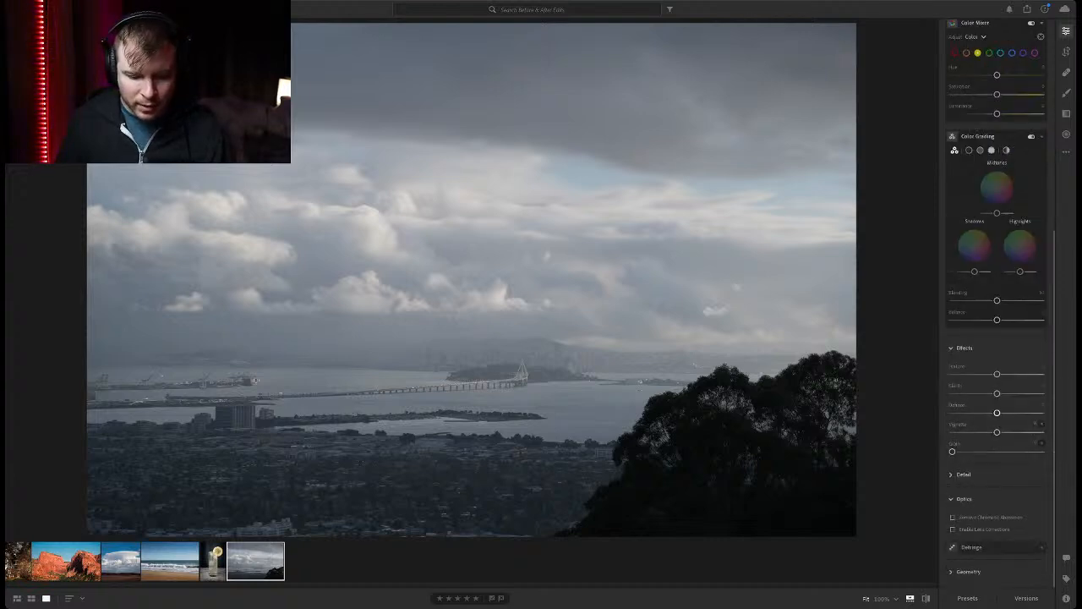
{"action": "mouse_move", "coordinate": [997, 412]}
{"action": "left_mouse_down"}
{"action": "mouse_move", "coordinate": [1038, 413]}
{"action": "mouse_move", "coordinate": [1007, 413]}
{"action": "mouse_move", "coordinate": [1018, 413]}
{"action": "left_mouse_up"}
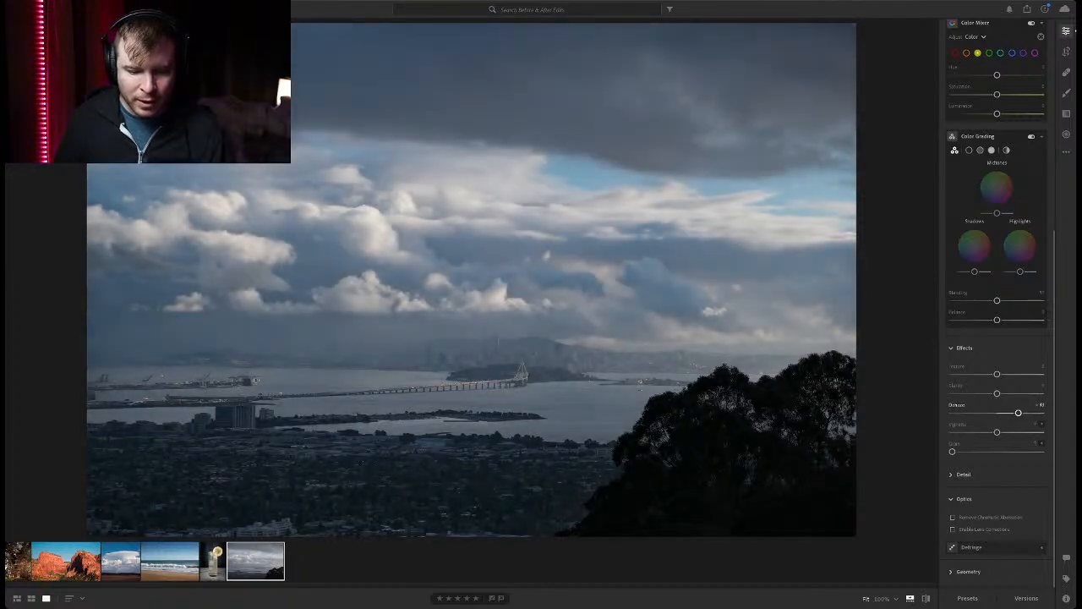
{"action": "key", "text": "z"}
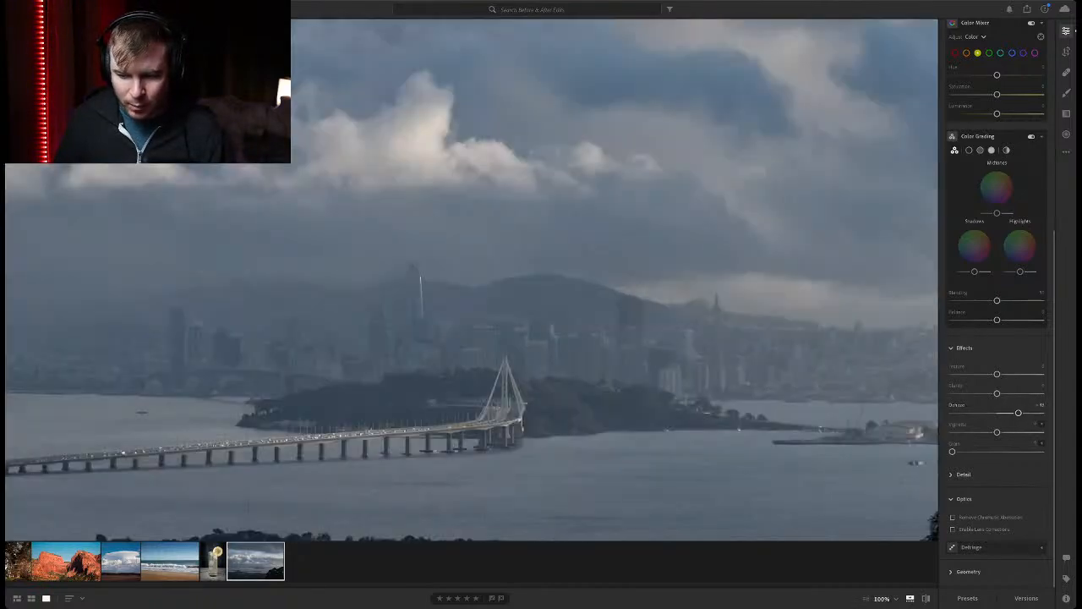
{"action": "mouse_move", "coordinate": [1018, 412]}
{"action": "left_mouse_down"}
{"action": "mouse_move", "coordinate": [997, 412]}
{"action": "mouse_move", "coordinate": [1022, 413]}
{"action": "left_mouse_up"}
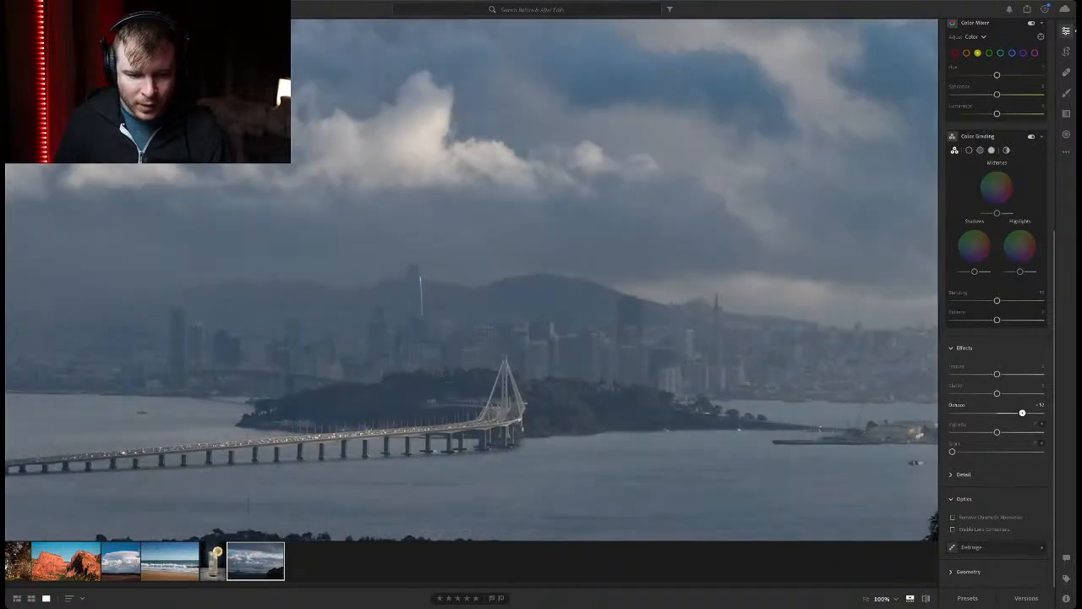
{"action": "key", "text": "z"}
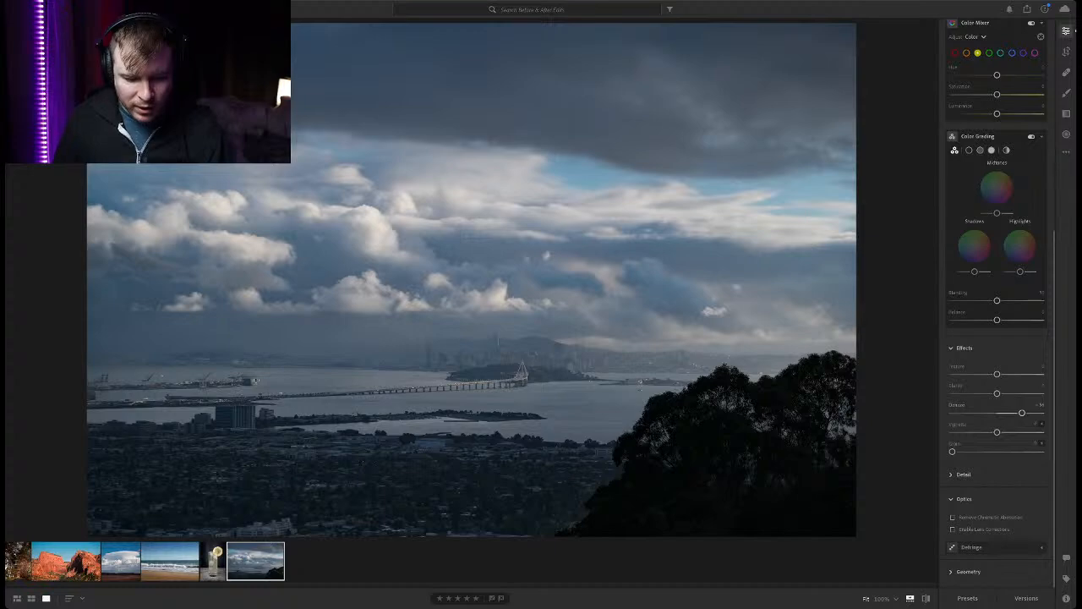
{"action": "left_click", "coordinate": [413, 494]}
{"action": "left_click_drag", "start_coordinate": [412, 495], "coordinate": [536, 338]}
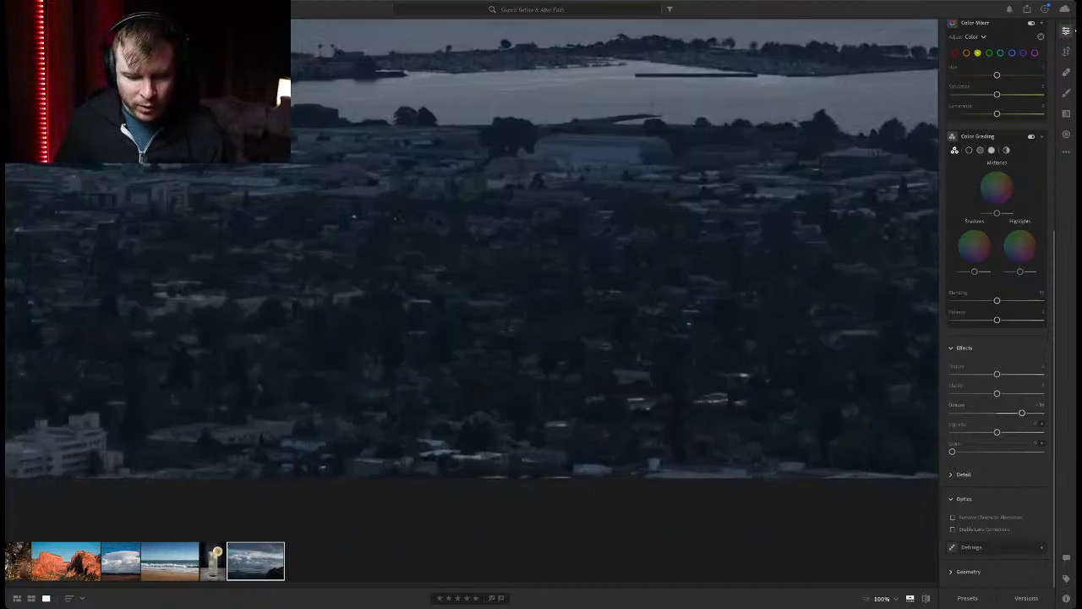
{"action": "key", "text": "z"}
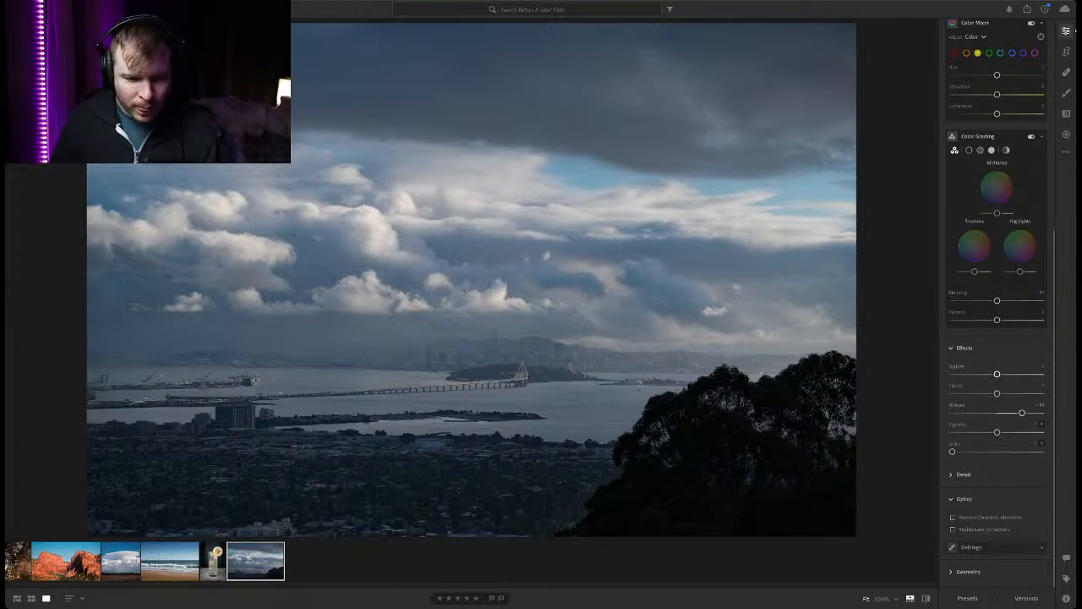
Try Texture at about +90 and Clarity at +100 on the bay photo, resetting each to 0
{"action": "left_click_drag", "start_coordinate": [997, 373], "coordinate": [1038, 374]}
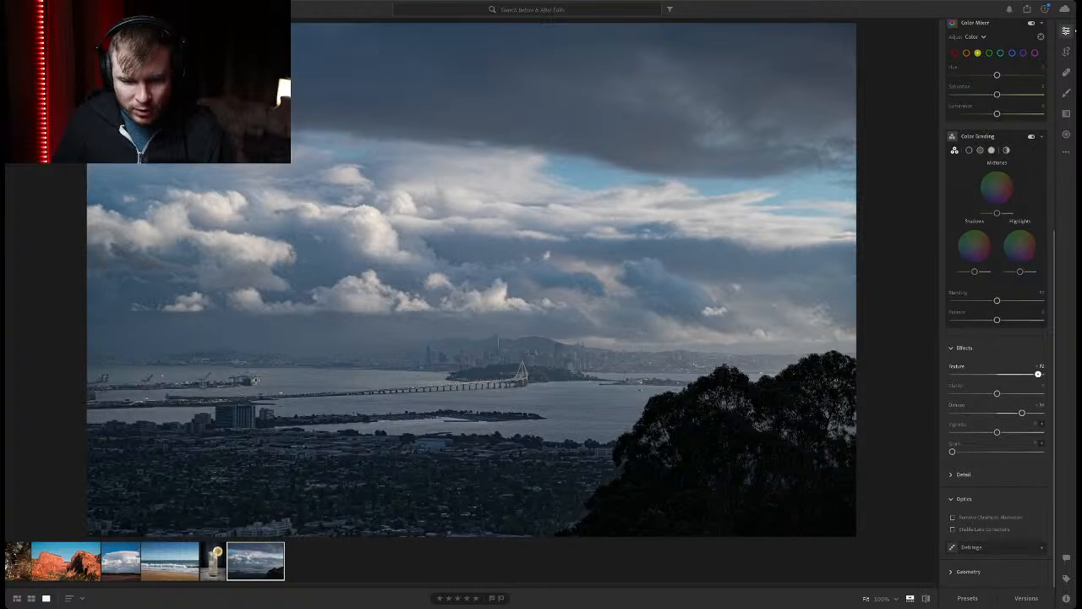
{"action": "double_click", "coordinate": [1038, 374]}
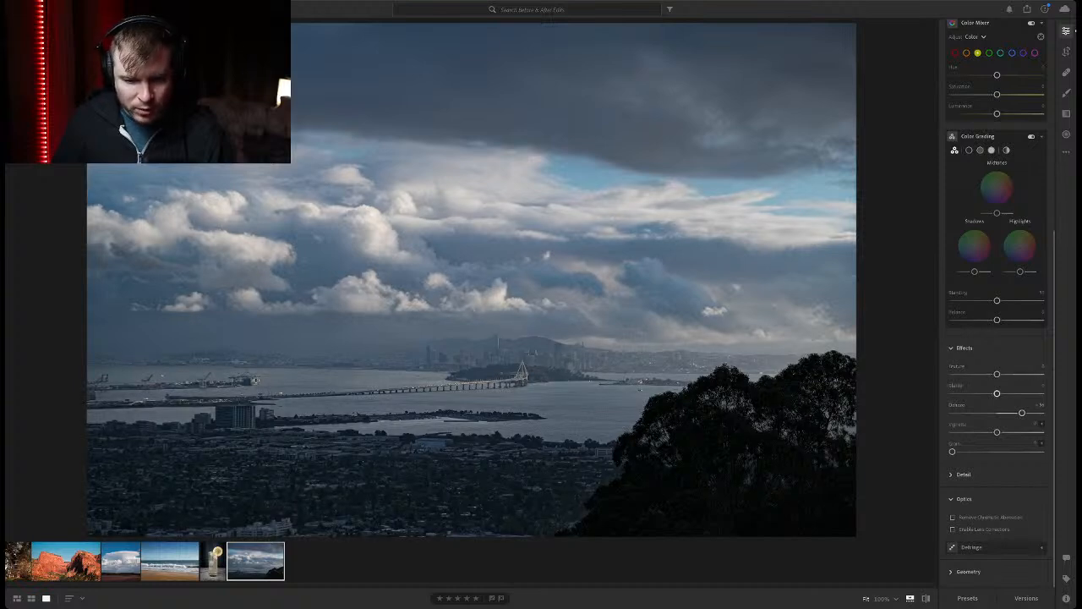
{"action": "left_click_drag", "start_coordinate": [996, 393], "coordinate": [1042, 393]}
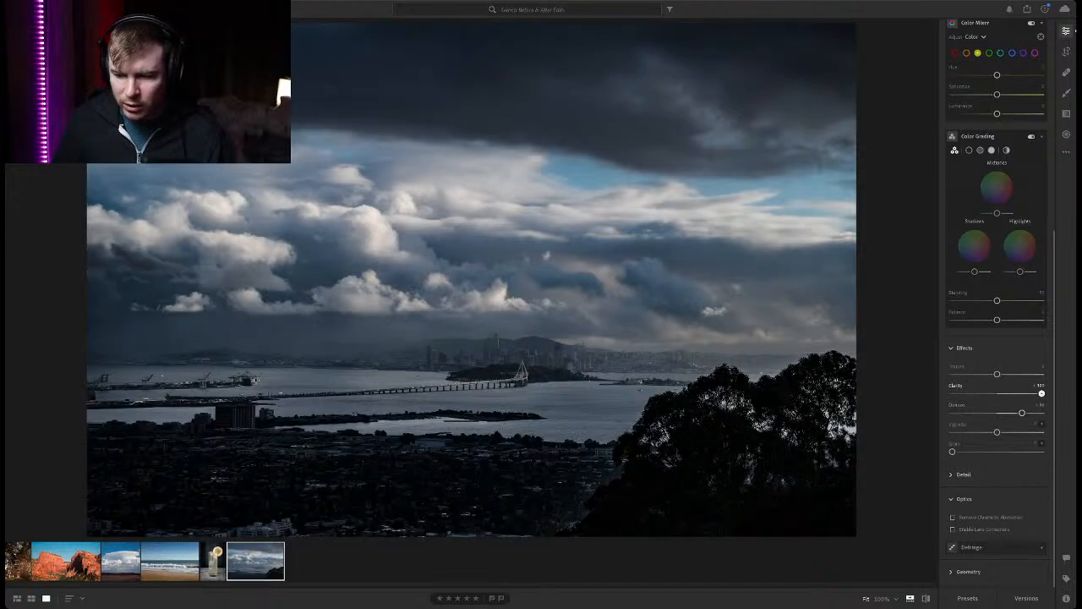
{"action": "double_click", "coordinate": [1041, 393]}
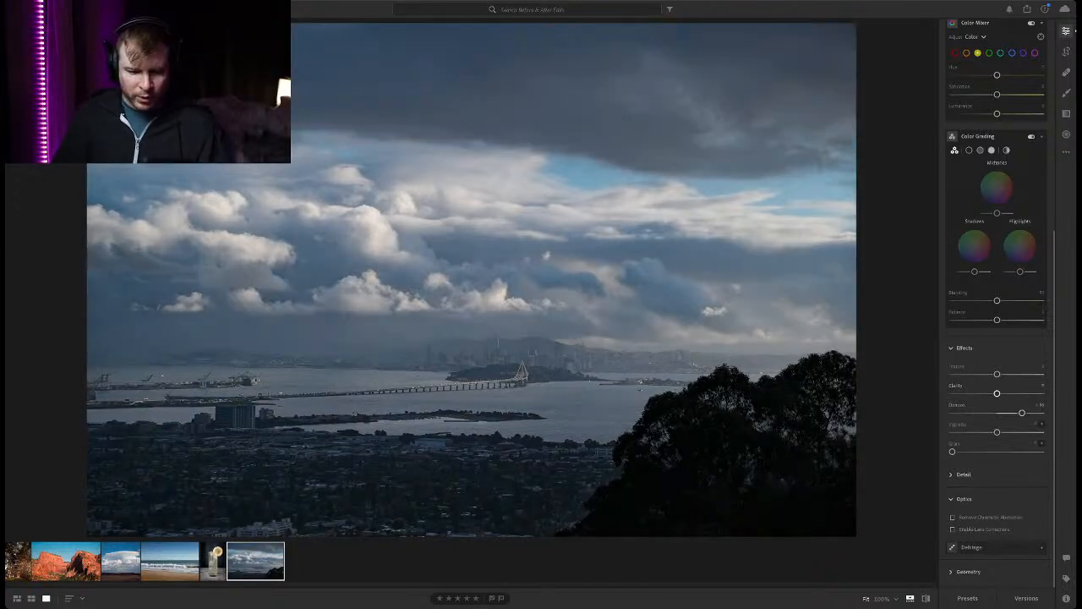
Lower the bay photo's Exposure slightly to about -0.17 and warm its Temp to about +10
{"action": "scroll", "coordinate": [997, 338], "scroll_direction": "up", "scroll_amount": 3}
{"action": "scroll", "coordinate": [997, 304], "scroll_direction": "up", "scroll_amount": 3}
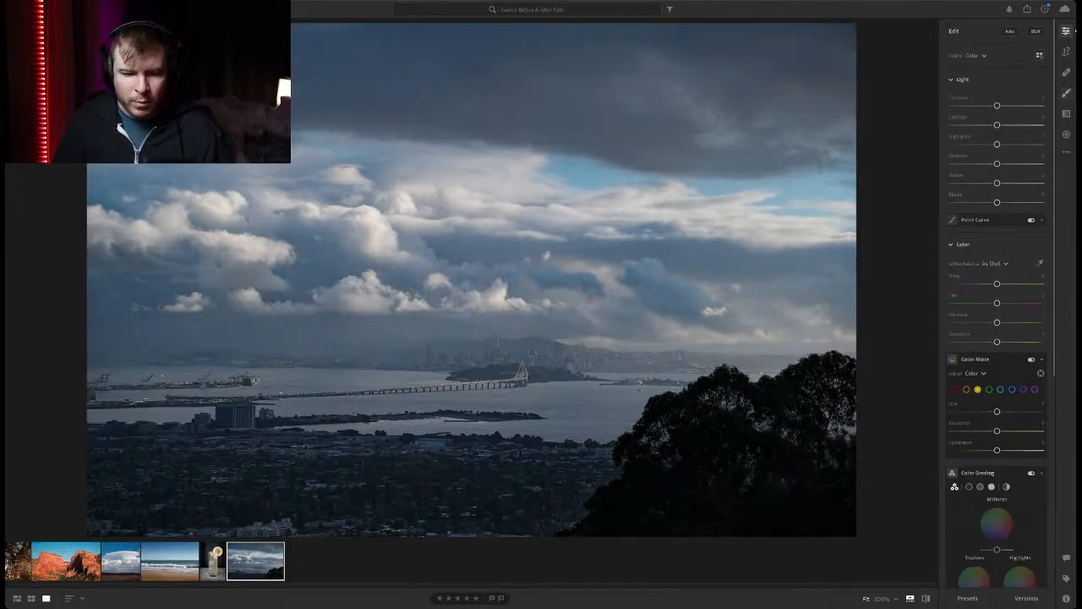
{"action": "mouse_move", "coordinate": [996, 105]}
{"action": "left_mouse_down"}
{"action": "mouse_move", "coordinate": [1014, 105]}
{"action": "mouse_move", "coordinate": [980, 105]}
{"action": "mouse_move", "coordinate": [995, 105]}
{"action": "left_mouse_up"}
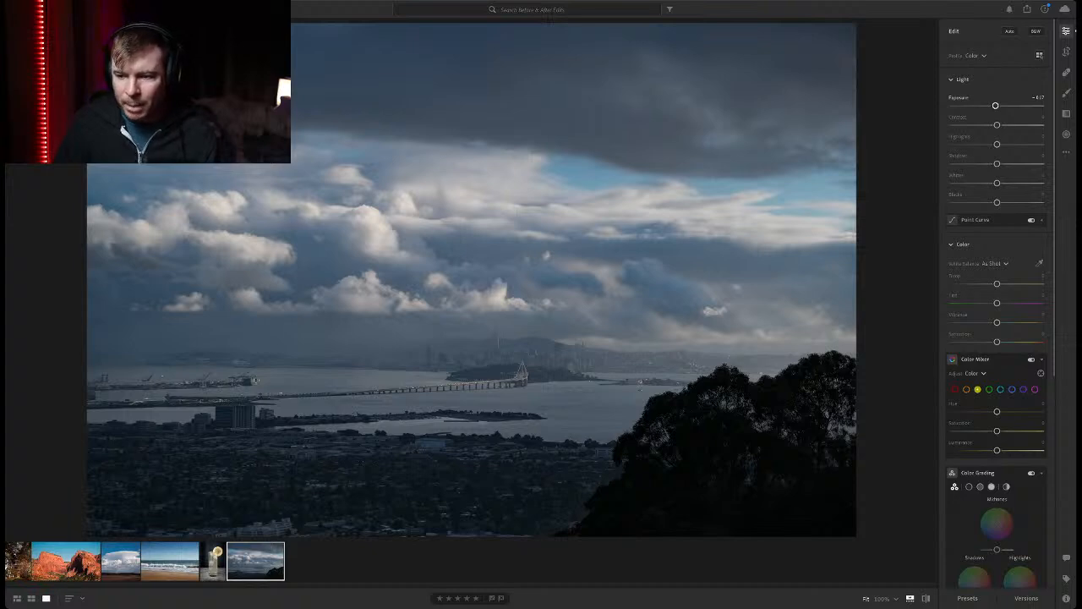
{"action": "mouse_move", "coordinate": [997, 283]}
{"action": "left_mouse_down"}
{"action": "mouse_move", "coordinate": [1020, 283]}
{"action": "mouse_move", "coordinate": [1001, 283]}
{"action": "left_mouse_up"}
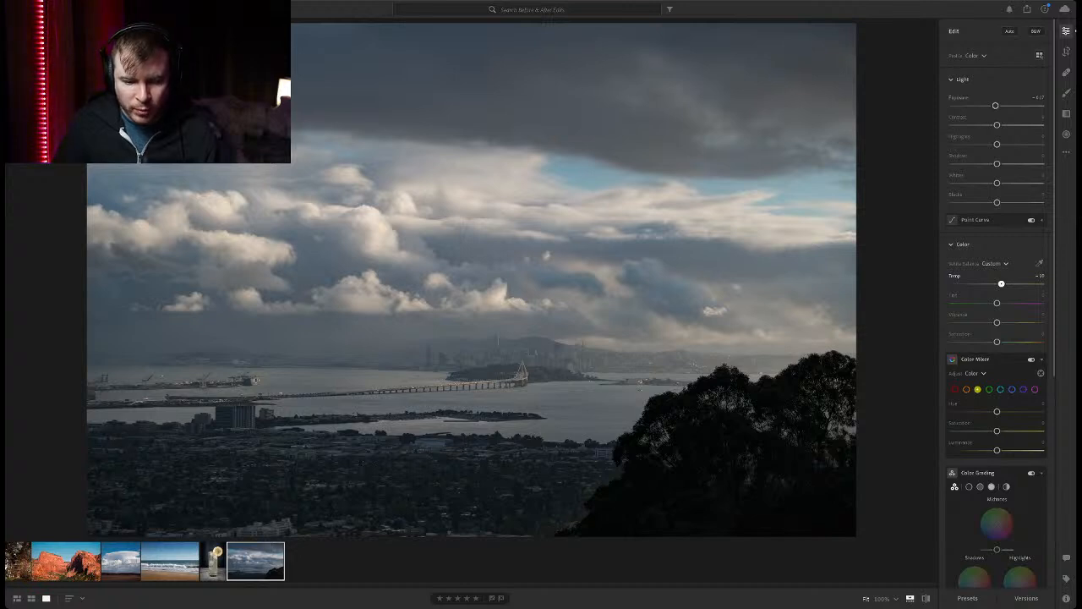
Try a warmer white balance on the bay photo with Temp at about +14 and Tint shifted toward green
{"action": "left_click_drag", "start_coordinate": [1001, 283], "coordinate": [1008, 283]}
{"action": "left_click_drag", "start_coordinate": [1004, 284], "coordinate": [1003, 284]}
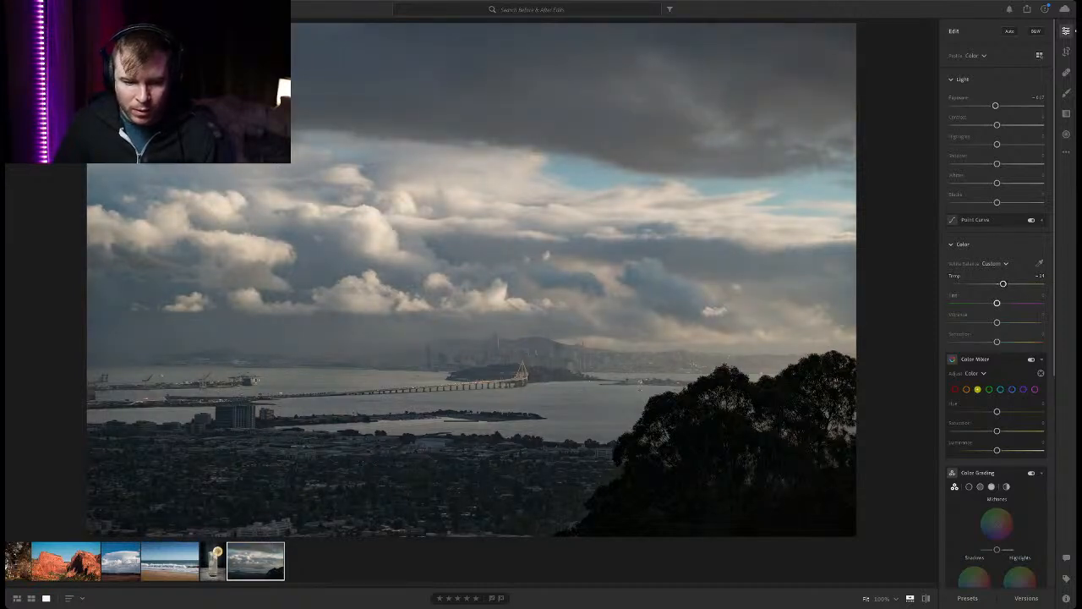
{"action": "mouse_move", "coordinate": [997, 302]}
{"action": "left_mouse_down"}
{"action": "mouse_move", "coordinate": [1023, 303]}
{"action": "mouse_move", "coordinate": [970, 302]}
{"action": "mouse_move", "coordinate": [1020, 303]}
{"action": "mouse_move", "coordinate": [981, 303]}
{"action": "left_mouse_up"}
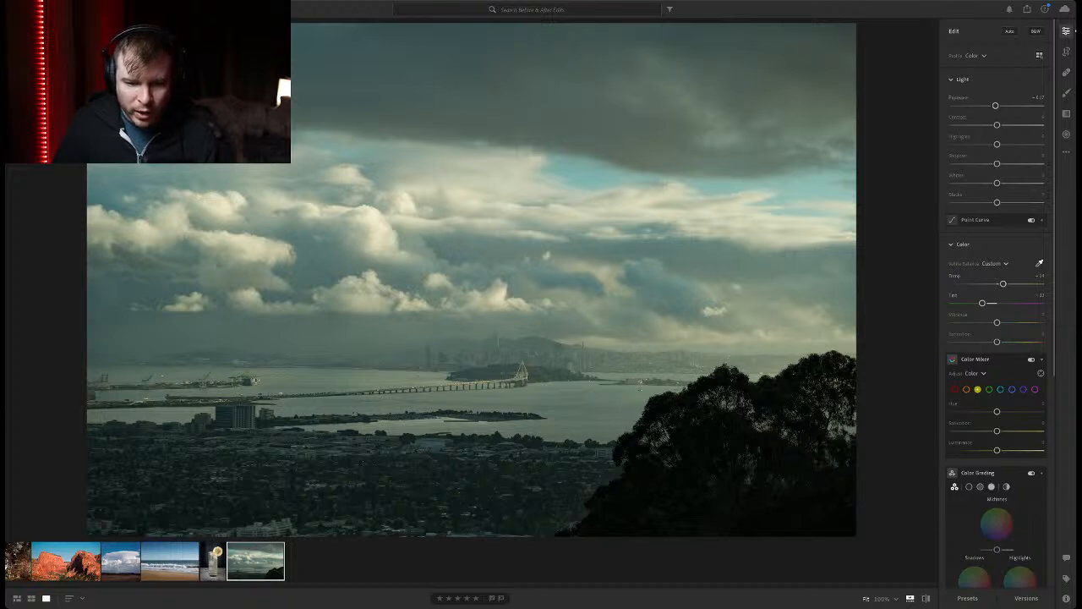
Sample the white balance from the clouds above the bridge and warm Temp to about +18
{"action": "left_click", "coordinate": [495, 296]}
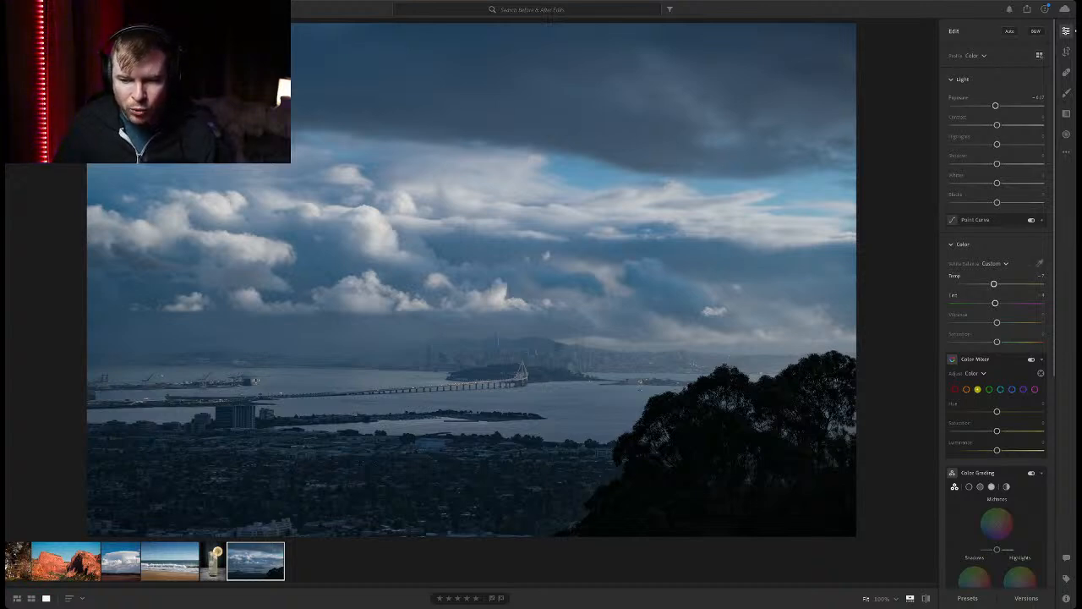
{"action": "left_click_drag", "start_coordinate": [993, 283], "coordinate": [1005, 283]}
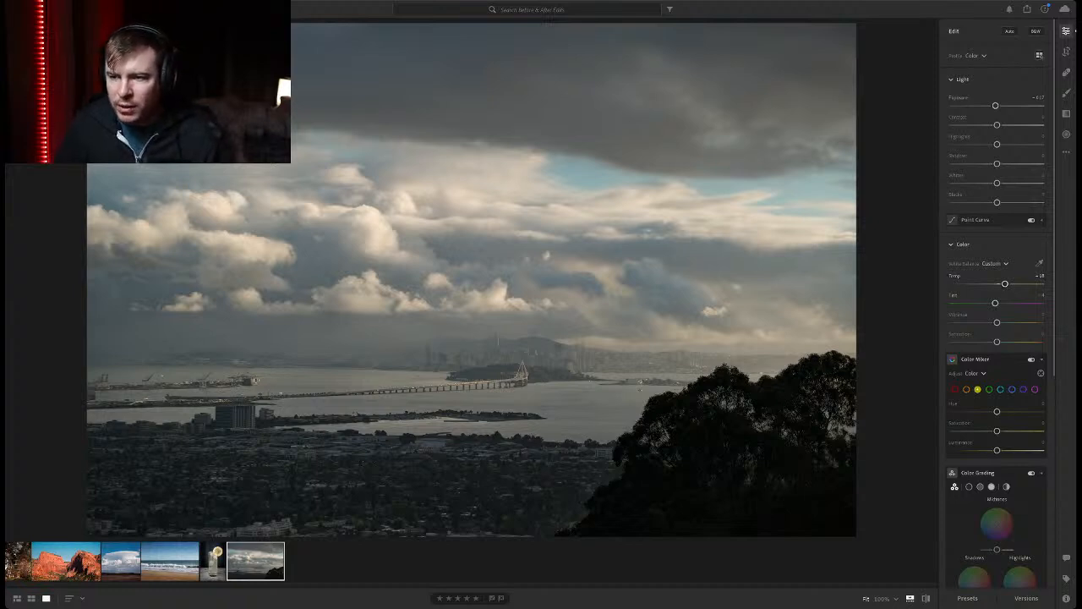
Crop the dark upper clouds off the bay photo, keeping the original aspect ratio and the city foreground
{"action": "left_click", "coordinate": [1066, 51]}
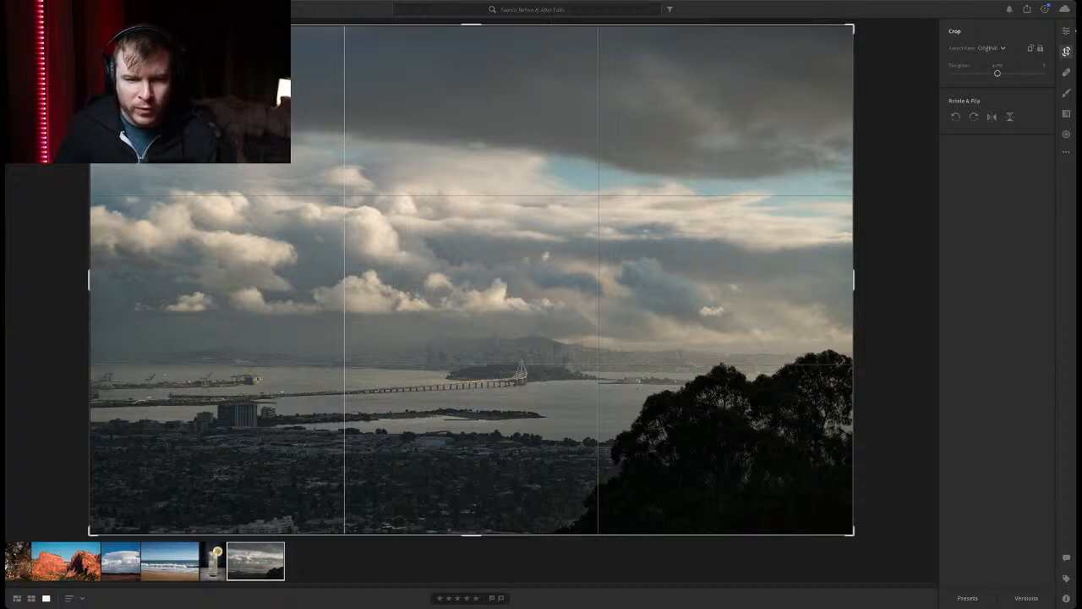
{"action": "left_click_drag", "start_coordinate": [471, 25], "coordinate": [471, 78]}
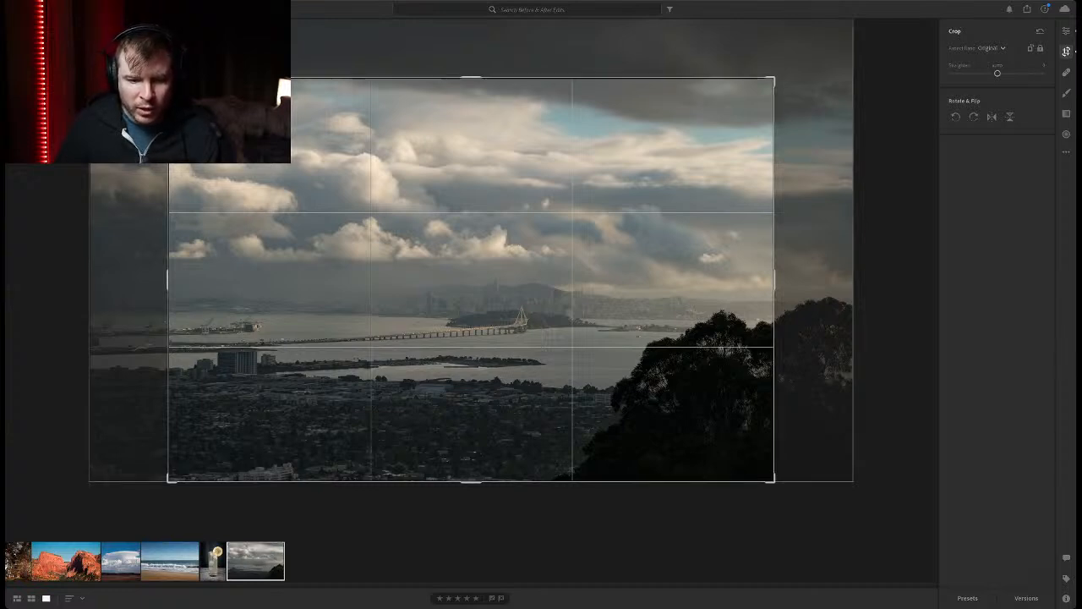
{"action": "left_click", "coordinate": [1066, 30]}
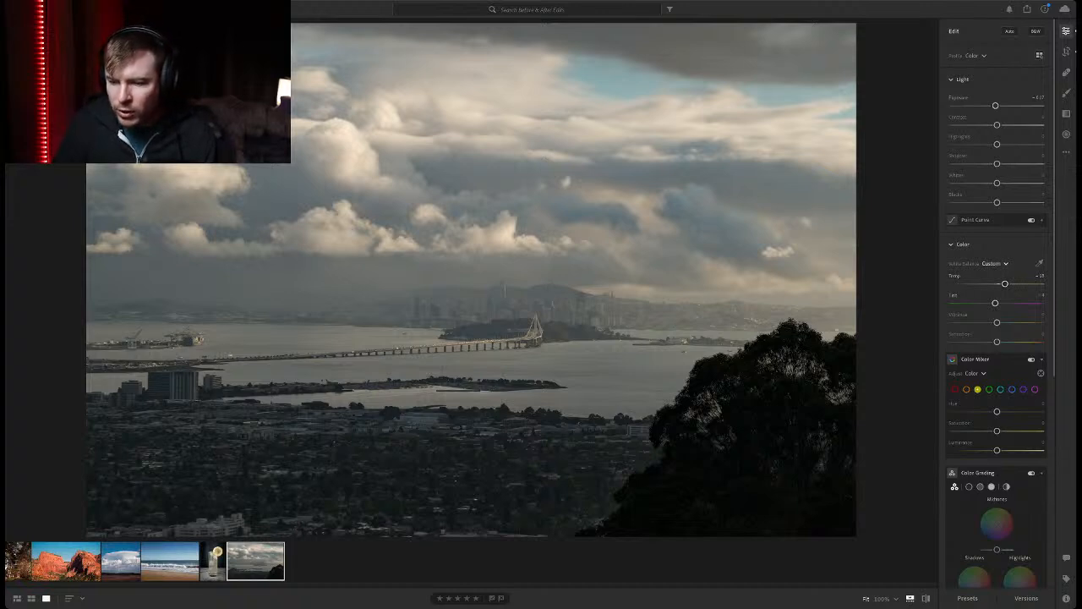
Color grade the bay photo's Midtones, trying warm orange and blue tints before settling on teal
{"action": "scroll", "coordinate": [996, 304], "scroll_direction": "down", "scroll_amount": 2}
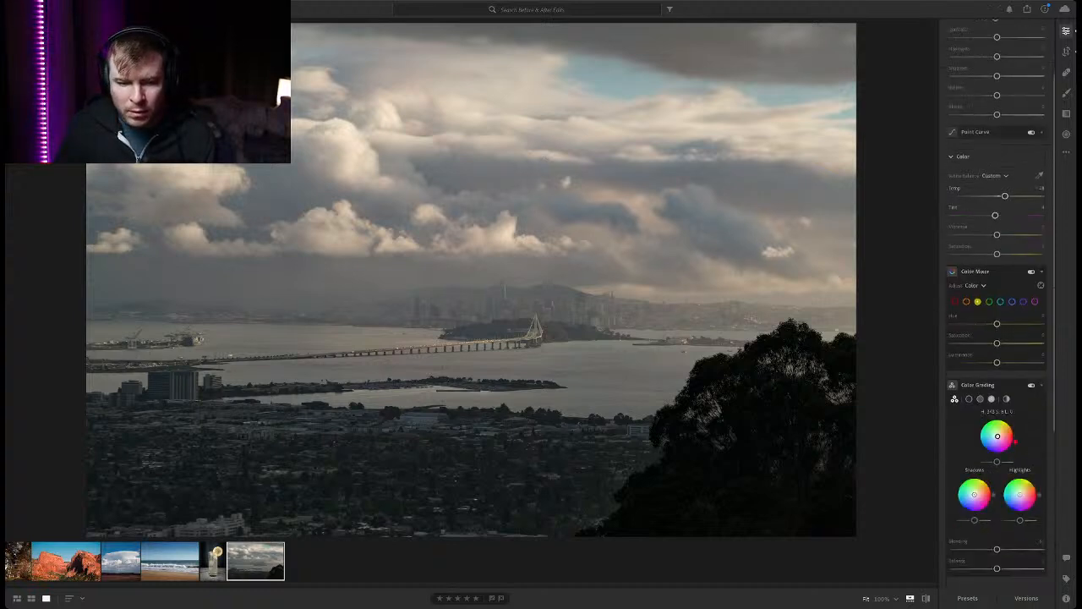
{"action": "mouse_move", "coordinate": [1014, 440]}
{"action": "left_mouse_down"}
{"action": "mouse_move", "coordinate": [978, 437]}
{"action": "mouse_move", "coordinate": [1013, 441]}
{"action": "mouse_move", "coordinate": [1002, 430]}
{"action": "left_mouse_up"}
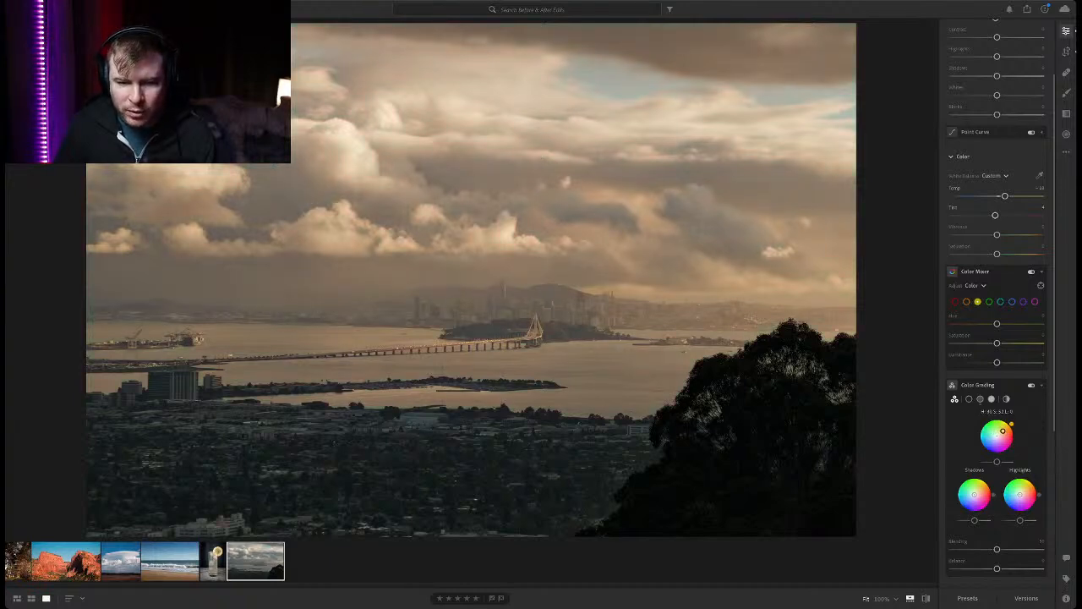
{"action": "left_click_drag", "start_coordinate": [1002, 430], "coordinate": [994, 448]}
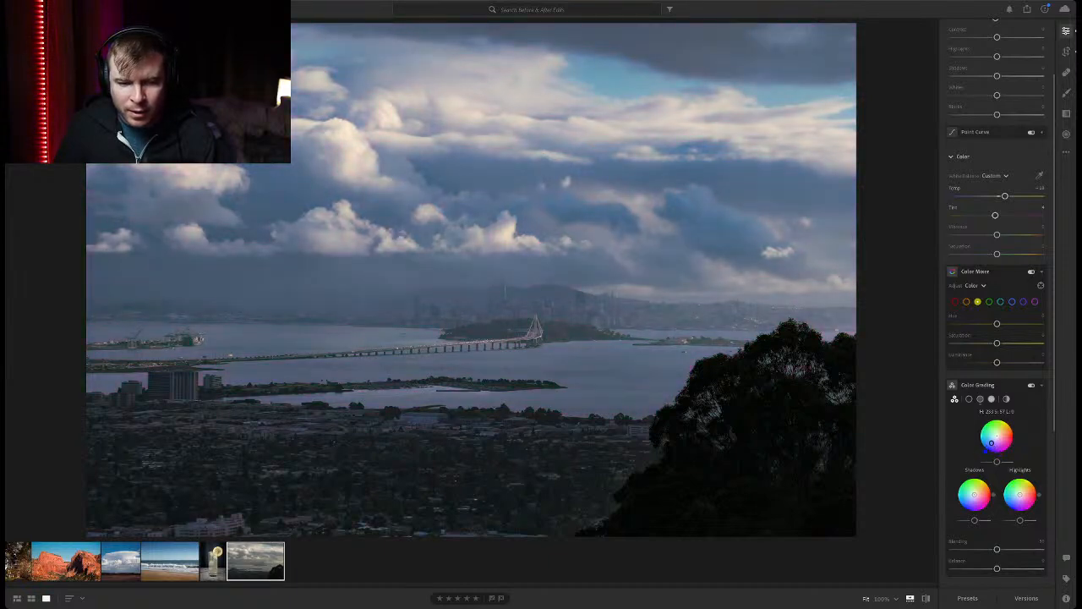
{"action": "left_click_drag", "start_coordinate": [992, 439], "coordinate": [990, 437]}
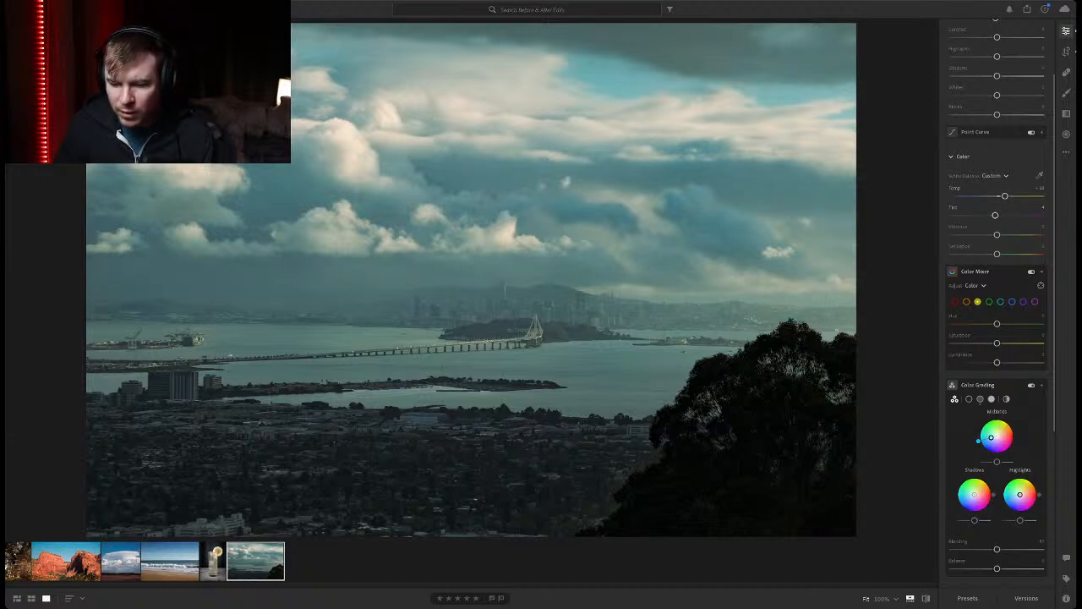
Tint the Highlights color grade a soft yellow and lower its luminance strongly
{"action": "mouse_move", "coordinate": [1019, 494]}
{"action": "left_mouse_down"}
{"action": "mouse_move", "coordinate": [1027, 488]}
{"action": "mouse_move", "coordinate": [1011, 497]}
{"action": "mouse_move", "coordinate": [1025, 488]}
{"action": "left_mouse_up"}
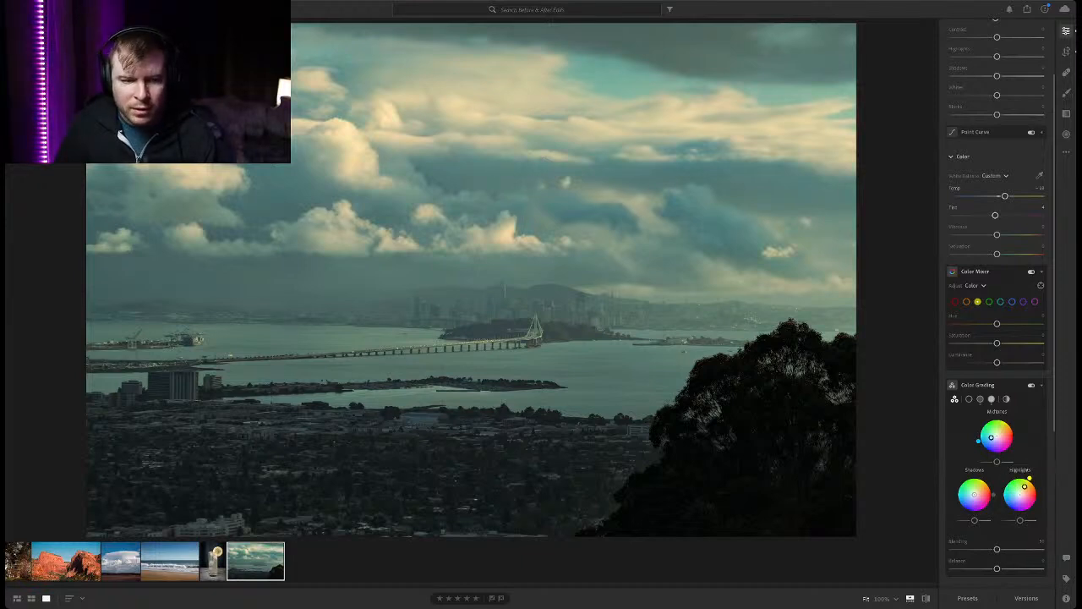
{"action": "left_click_drag", "start_coordinate": [1024, 487], "coordinate": [1022, 490]}
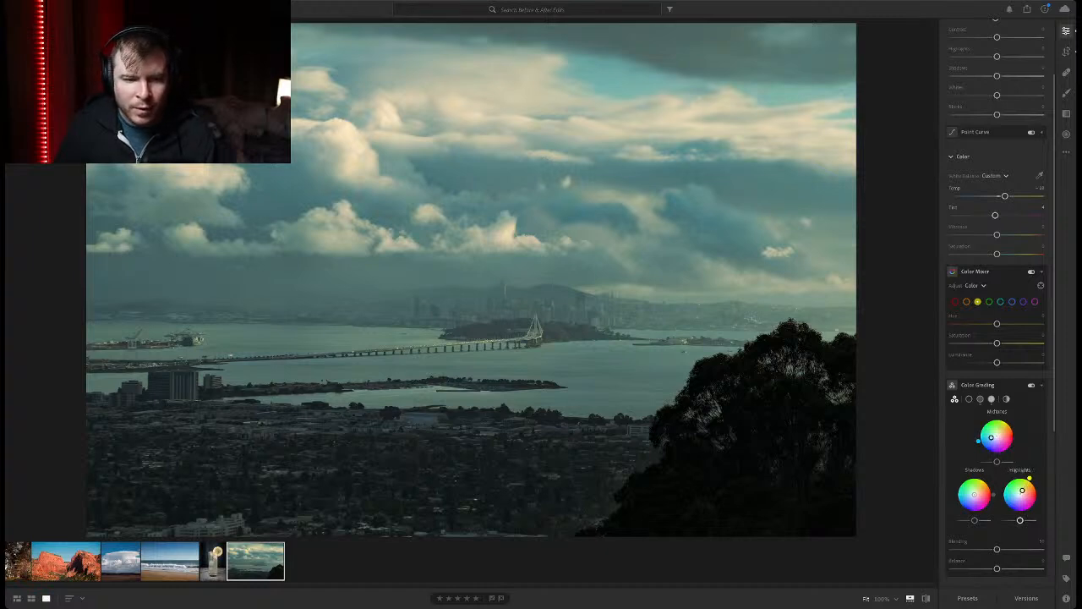
{"action": "mouse_move", "coordinate": [1019, 520]}
{"action": "left_mouse_down"}
{"action": "mouse_move", "coordinate": [1009, 519]}
{"action": "mouse_move", "coordinate": [1030, 520]}
{"action": "mouse_move", "coordinate": [1006, 520]}
{"action": "left_mouse_up"}
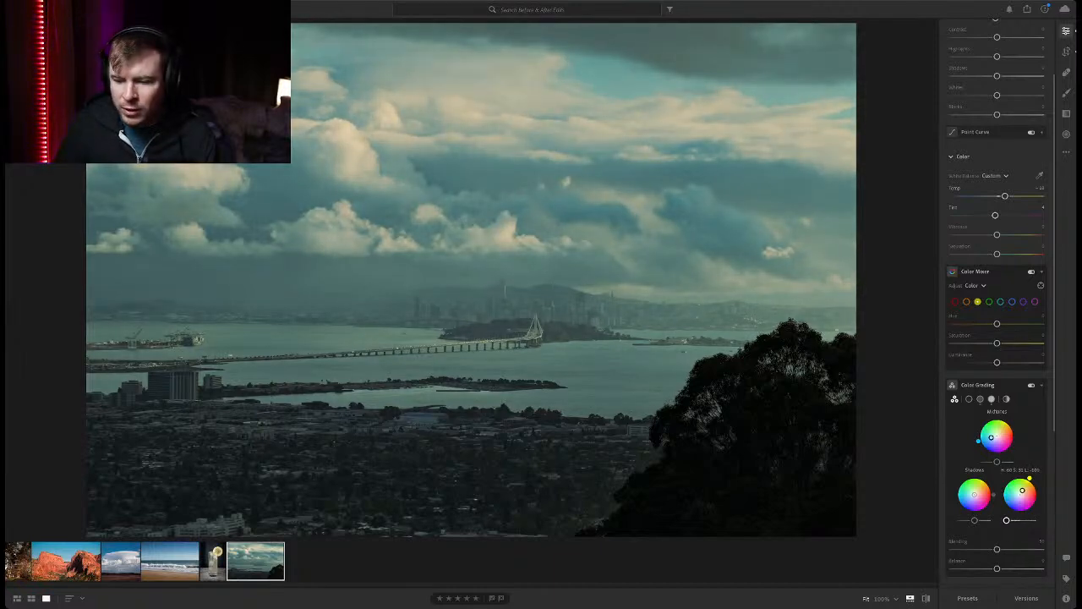
{"action": "mouse_move", "coordinate": [1006, 519]}
{"action": "left_mouse_down"}
{"action": "mouse_move", "coordinate": [1017, 519]}
{"action": "mouse_move", "coordinate": [1007, 520]}
{"action": "left_mouse_up"}
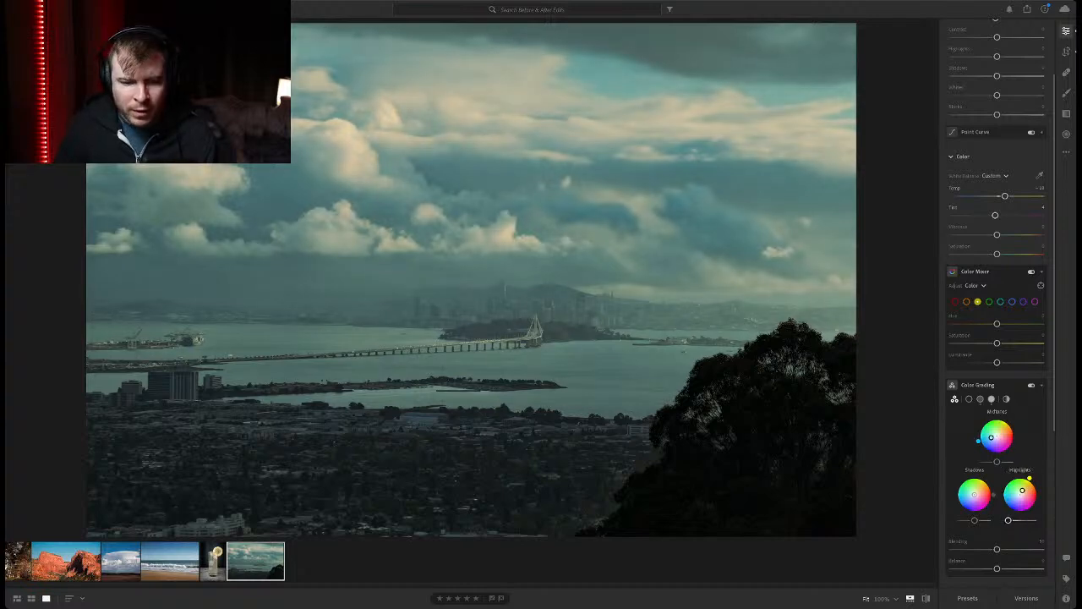
Lower the Midtones luminance slightly, then try maximum Shadows luminance before moderately darkening the Shadows in the color grade
{"action": "mouse_move", "coordinate": [996, 461]}
{"action": "left_mouse_down"}
{"action": "mouse_move", "coordinate": [1010, 461]}
{"action": "mouse_move", "coordinate": [983, 461]}
{"action": "mouse_move", "coordinate": [1004, 461]}
{"action": "mouse_move", "coordinate": [995, 462]}
{"action": "left_mouse_up"}
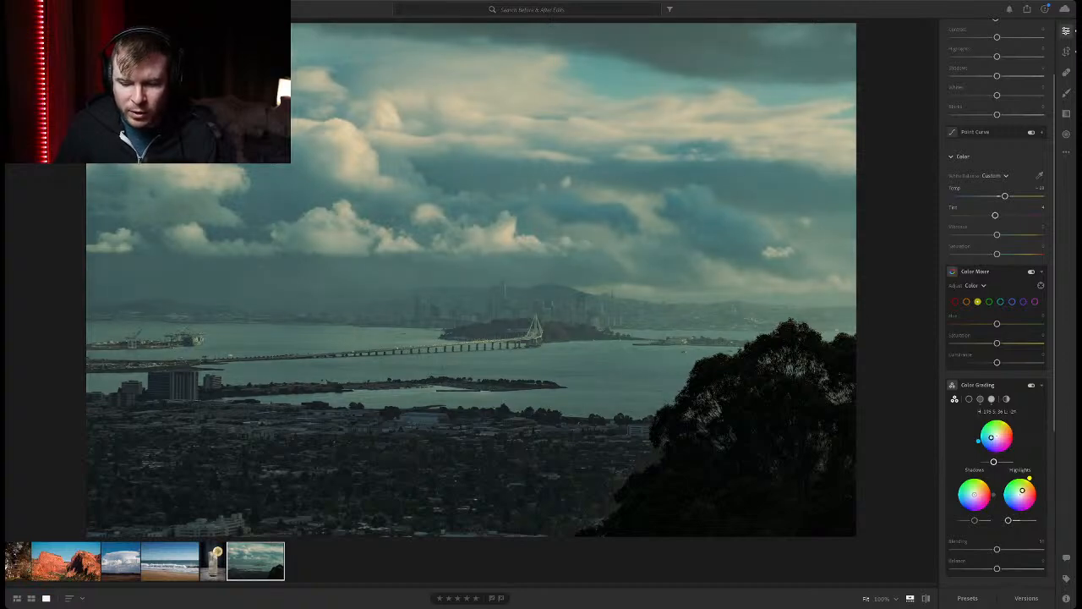
{"action": "left_click_drag", "start_coordinate": [973, 520], "coordinate": [988, 519]}
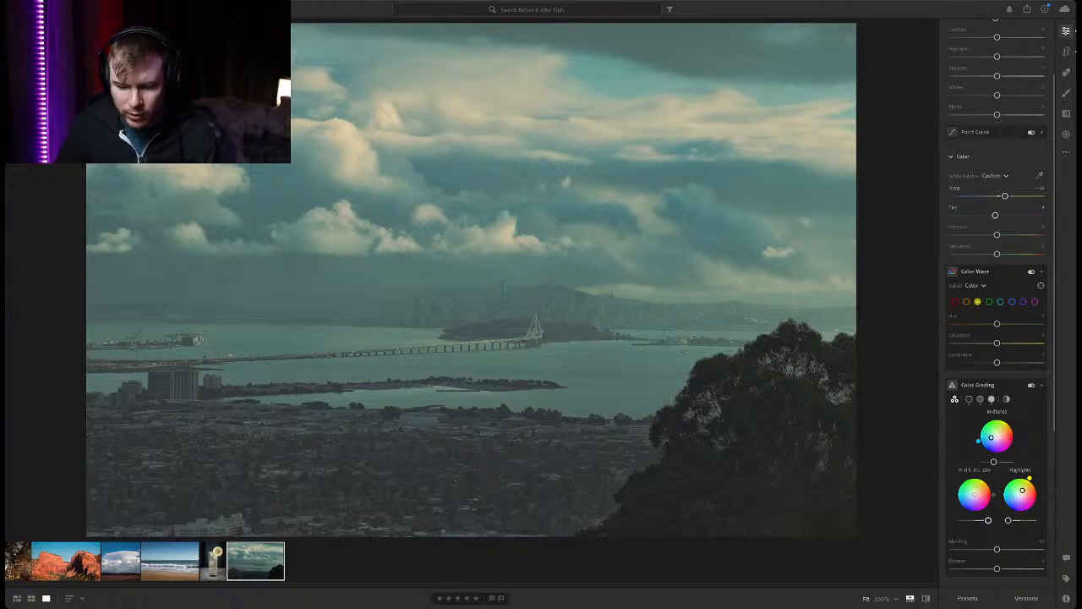
{"action": "left_click_drag", "start_coordinate": [988, 520], "coordinate": [968, 520]}
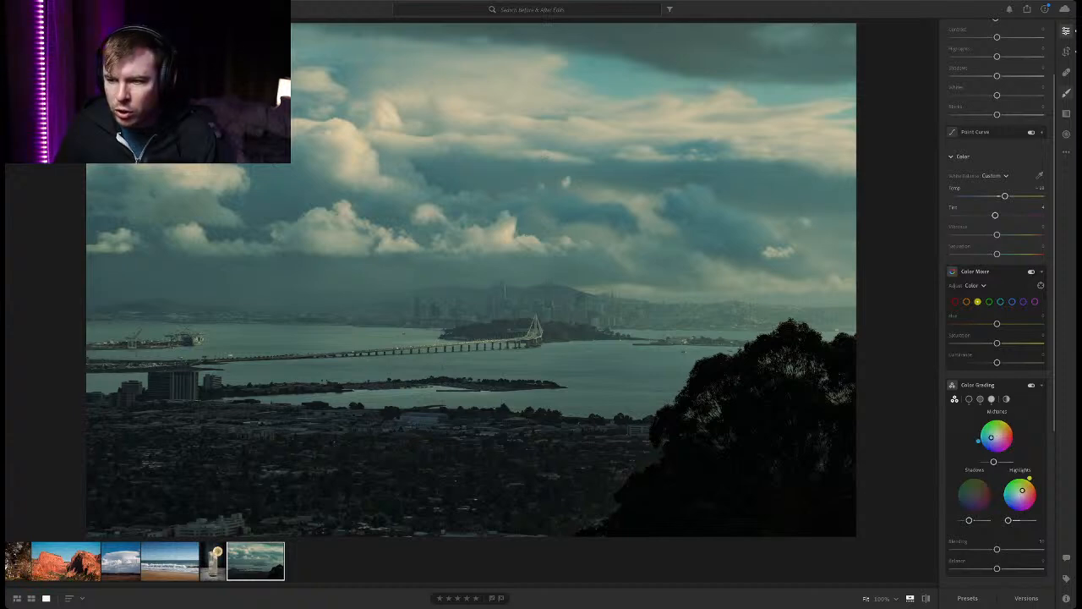
Enlarge the adjustment brush and paint a mask over the bridge and distant skyline, checking its coverage with the overlay
{"action": "key", "text": "b"}
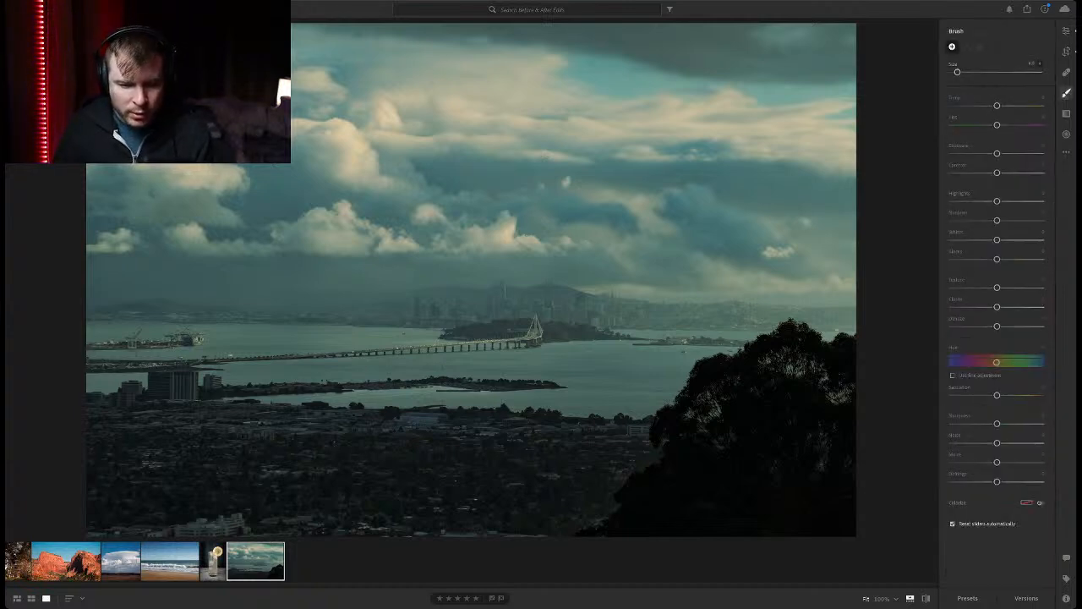
{"action": "key", "text": "bracketright"}
{"action": "key", "text": "bracketright"}
{"action": "key", "text": "bracketright"}
{"action": "key", "text": "bracketright"}
{"action": "key", "text": "bracketright"}
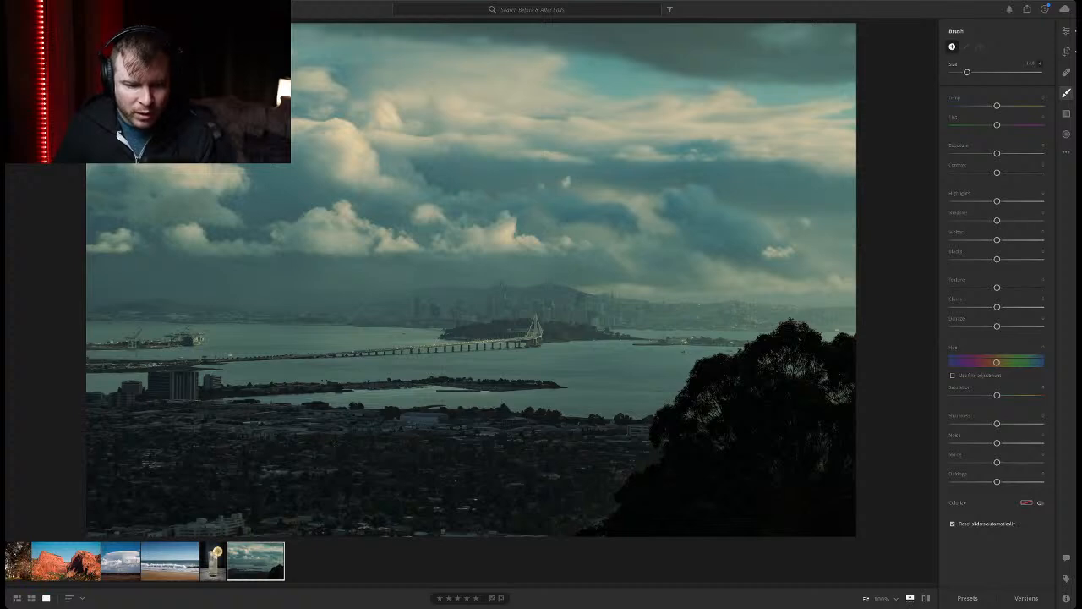
{"action": "key", "text": "bracketright"}
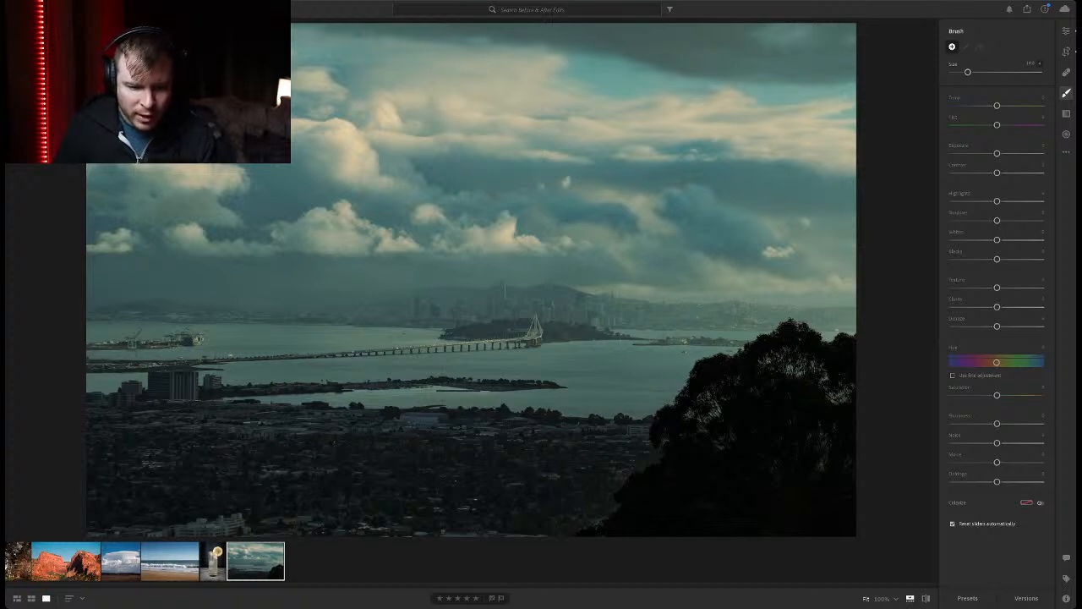
{"action": "left_click", "coordinate": [337, 355]}
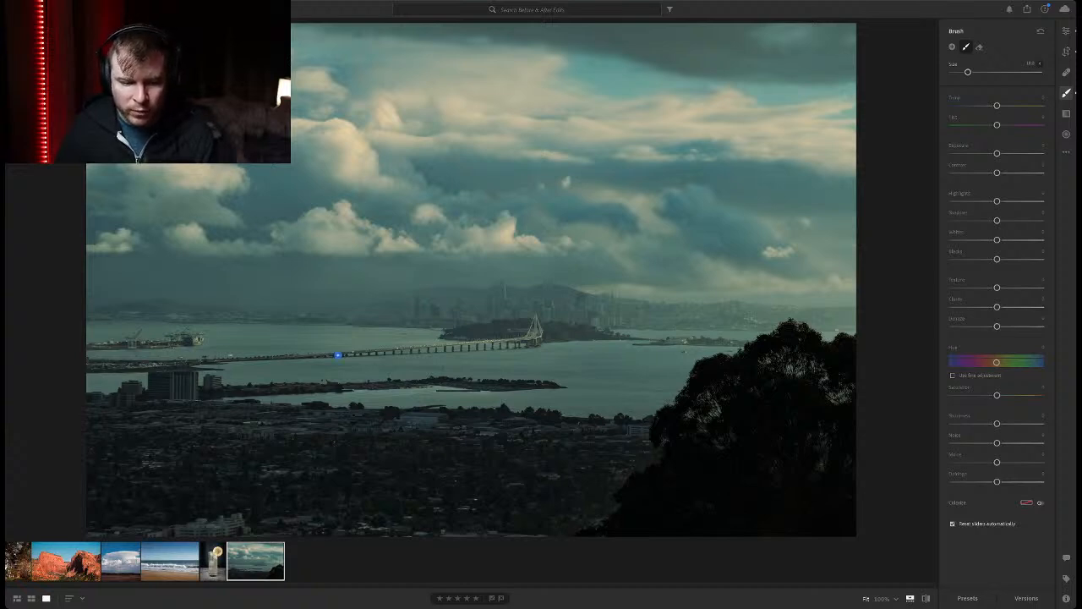
{"action": "key", "text": "o"}
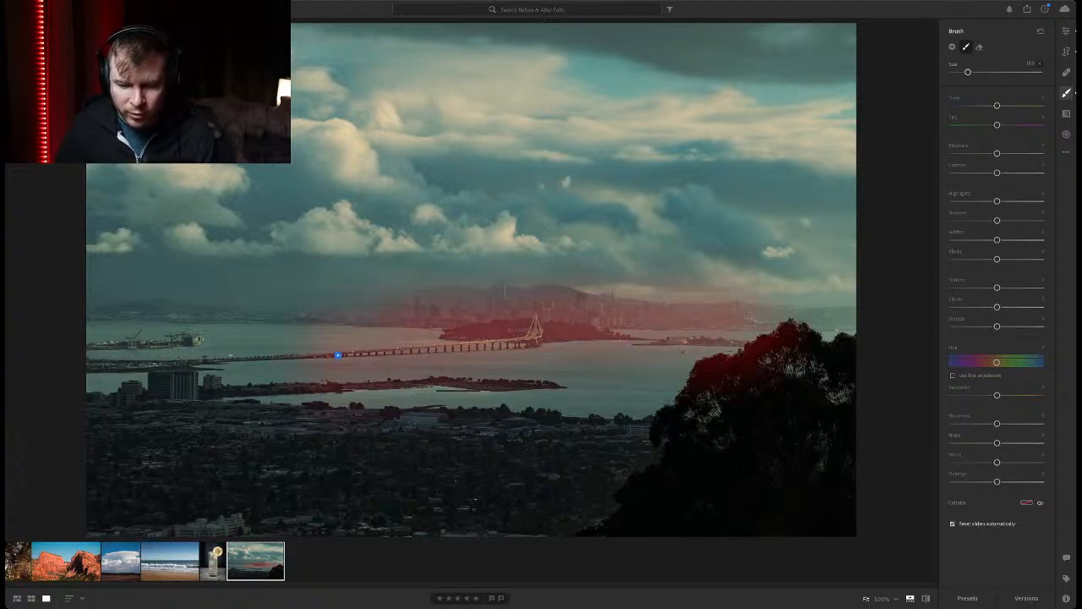
{"action": "key", "text": "o"}
{"action": "key", "text": "alt"}
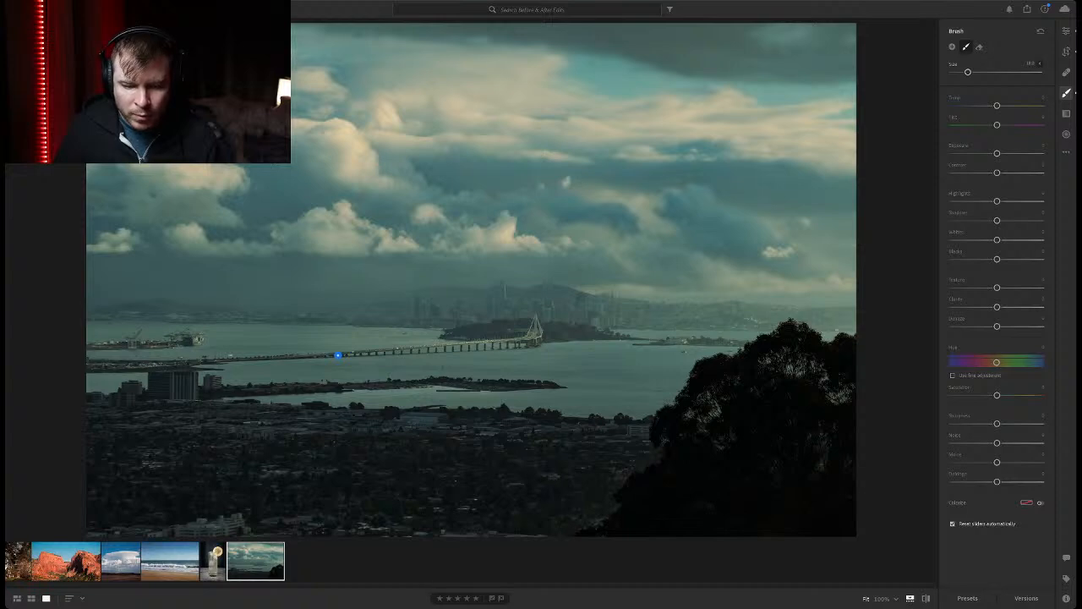
{"action": "key", "text": "o"}
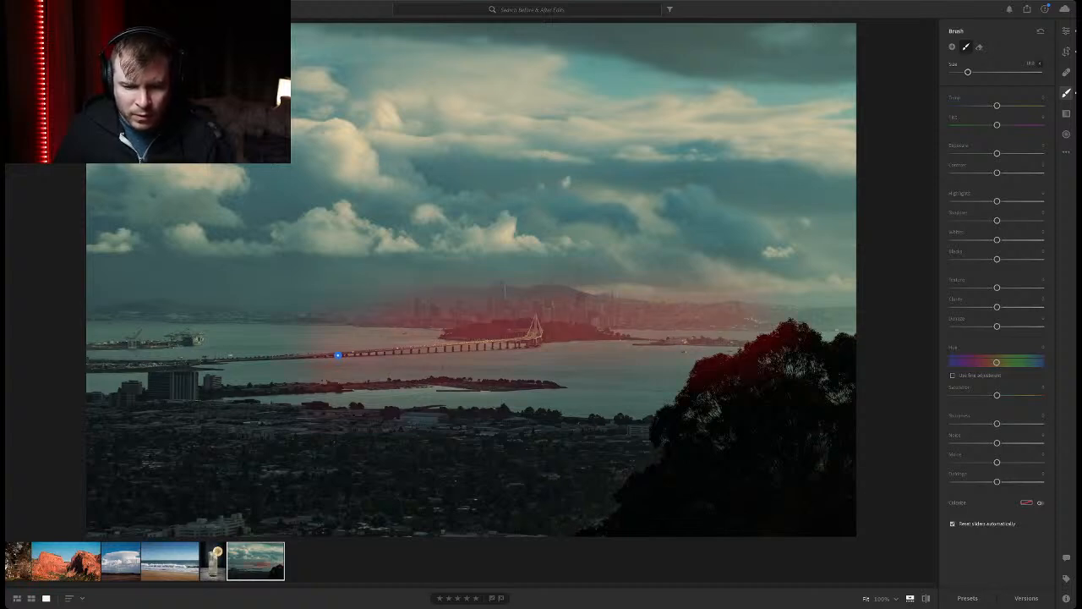
{"action": "key", "text": "o"}
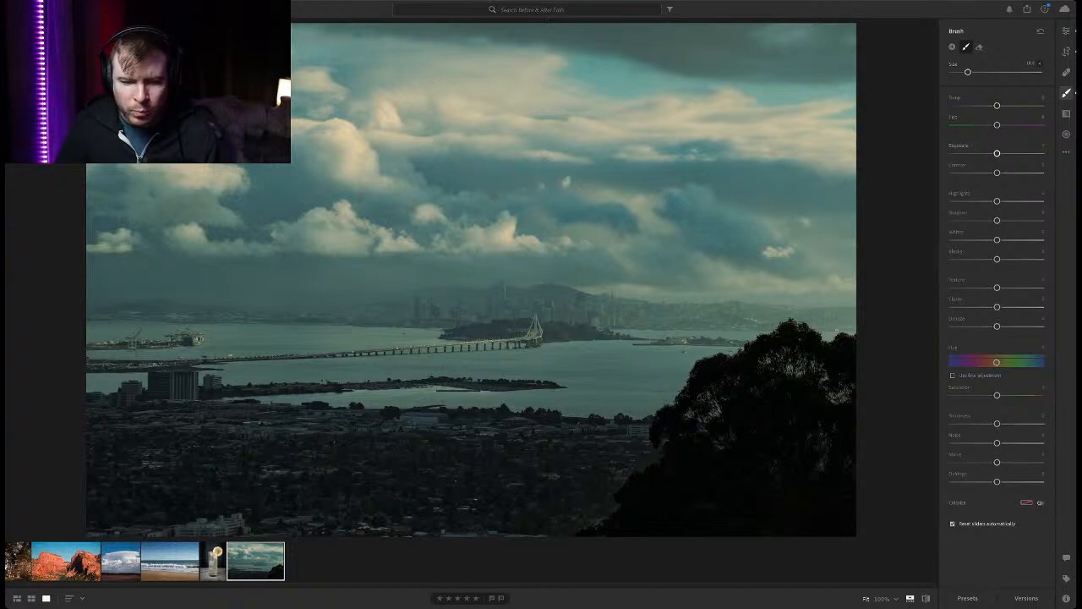
Raise the brushed skyline area's Exposure, Contrast and Highlights slightly and lower its Shadows to about -53
{"action": "mouse_move", "coordinate": [996, 153]}
{"action": "left_mouse_down"}
{"action": "mouse_move", "coordinate": [999, 173]}
{"action": "mouse_move", "coordinate": [1014, 172]}
{"action": "mouse_move", "coordinate": [973, 172]}
{"action": "mouse_move", "coordinate": [1021, 172]}
{"action": "mouse_move", "coordinate": [951, 173]}
{"action": "mouse_move", "coordinate": [1024, 173]}
{"action": "mouse_move", "coordinate": [1003, 173]}
{"action": "mouse_move", "coordinate": [1026, 200]}
{"action": "mouse_move", "coordinate": [952, 200]}
{"action": "mouse_move", "coordinate": [1023, 200]}
{"action": "mouse_move", "coordinate": [1003, 200]}
{"action": "left_mouse_up"}
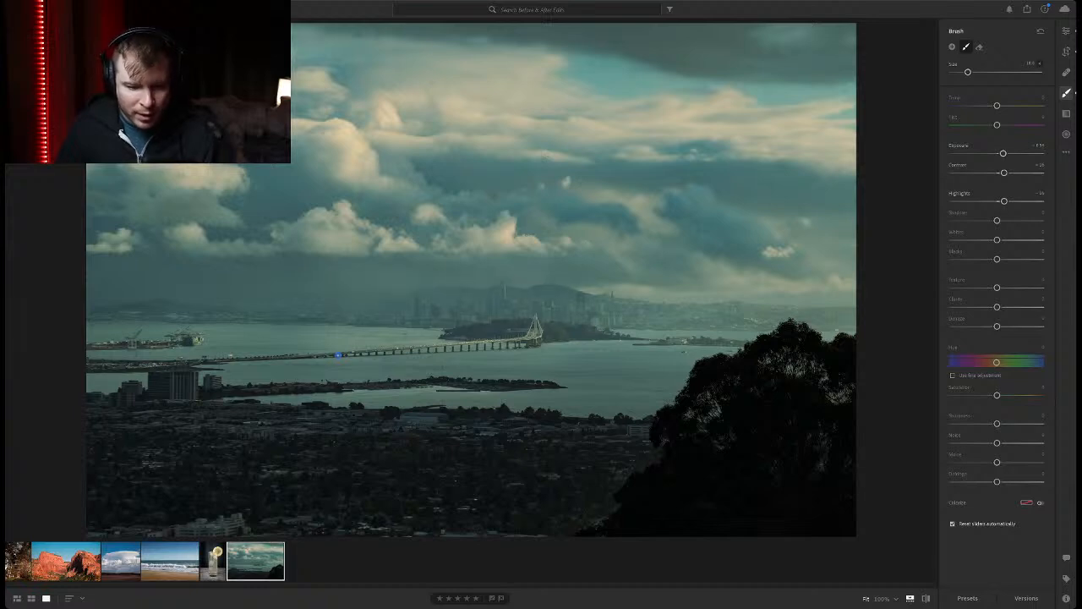
{"action": "key", "text": "alt"}
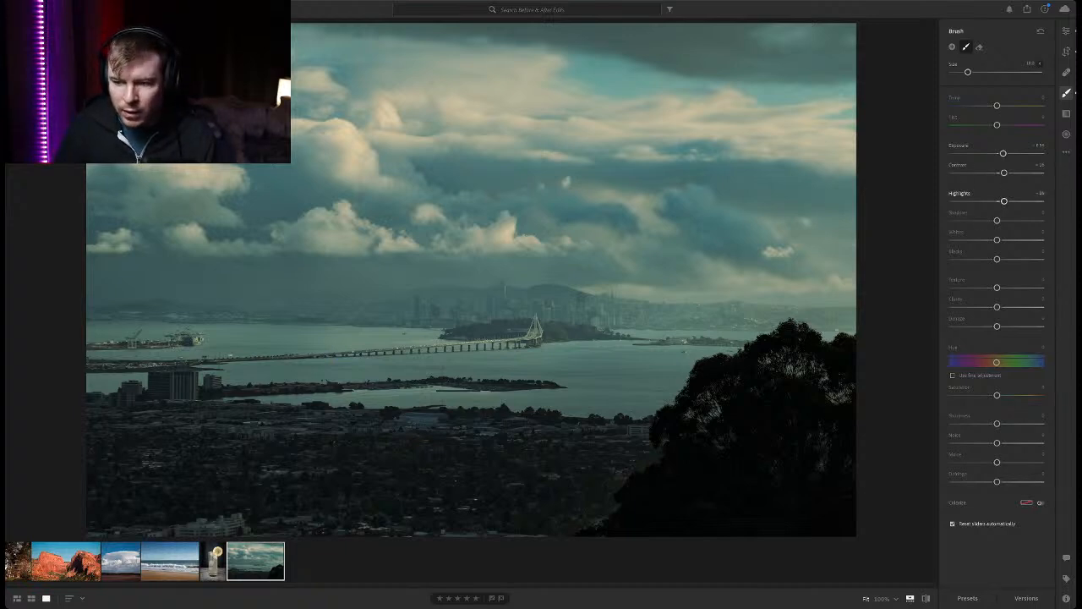
{"action": "left_click_drag", "start_coordinate": [996, 220], "coordinate": [971, 219]}
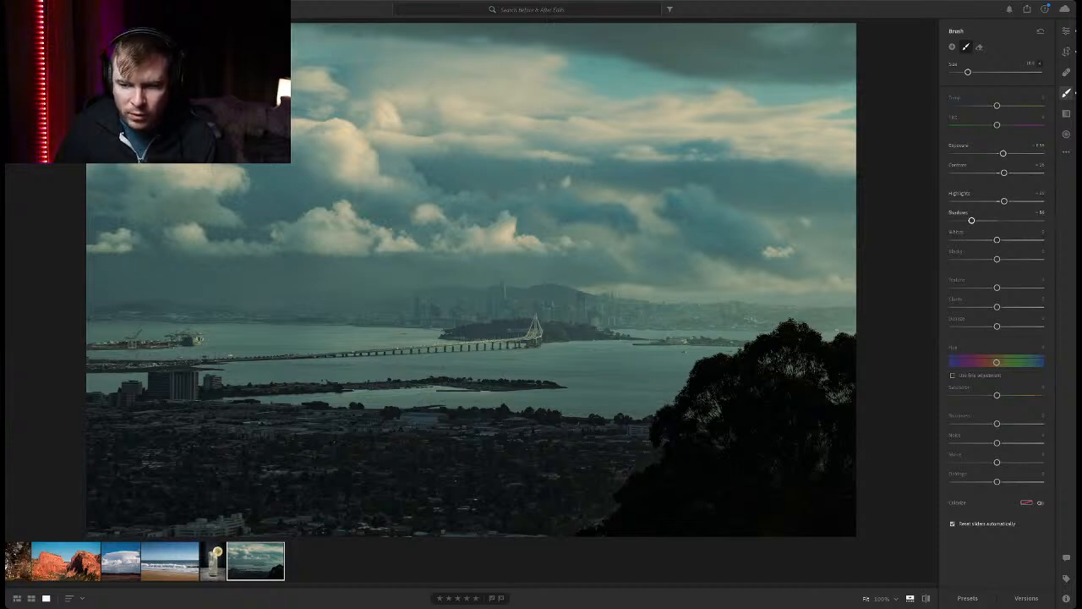
Set the brushed area's Whites to about -22, Texture to about +30 and Clarity to about +27, try and reset Saturation, and leave the brush
{"action": "mouse_move", "coordinate": [971, 220]}
{"action": "left_mouse_down"}
{"action": "mouse_move", "coordinate": [1026, 220]}
{"action": "mouse_move", "coordinate": [952, 219]}
{"action": "mouse_move", "coordinate": [1017, 240]}
{"action": "mouse_move", "coordinate": [979, 240]}
{"action": "mouse_move", "coordinate": [990, 240]}
{"action": "mouse_move", "coordinate": [972, 259]}
{"action": "mouse_move", "coordinate": [1025, 259]}
{"action": "mouse_move", "coordinate": [996, 258]}
{"action": "mouse_move", "coordinate": [1030, 287]}
{"action": "mouse_move", "coordinate": [1009, 287]}
{"action": "mouse_move", "coordinate": [1034, 287]}
{"action": "mouse_move", "coordinate": [1023, 287]}
{"action": "left_mouse_up"}
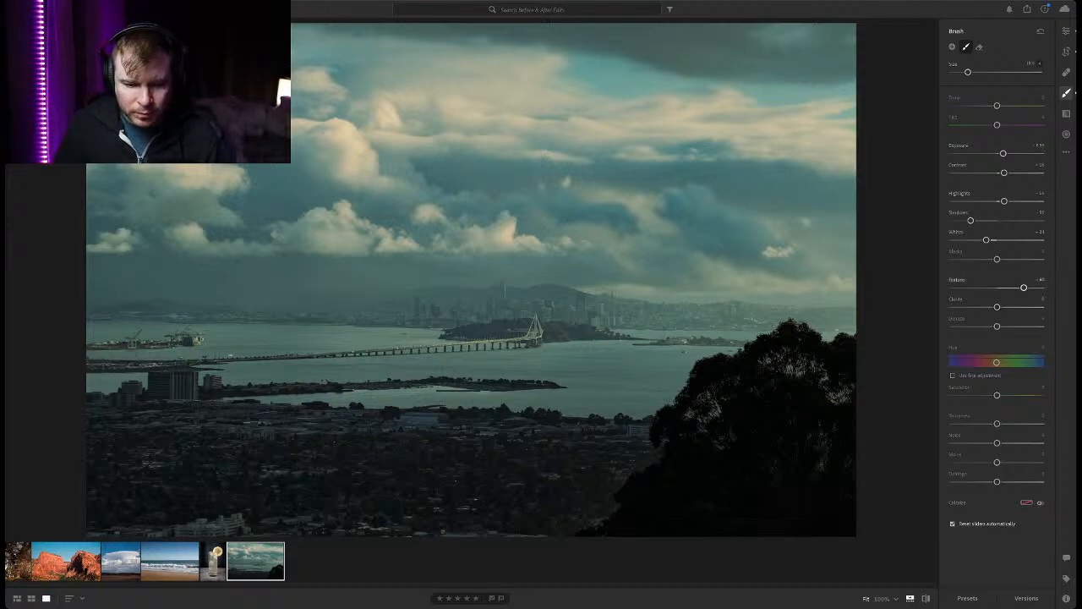
{"action": "left_click_drag", "start_coordinate": [1023, 287], "coordinate": [1007, 307]}
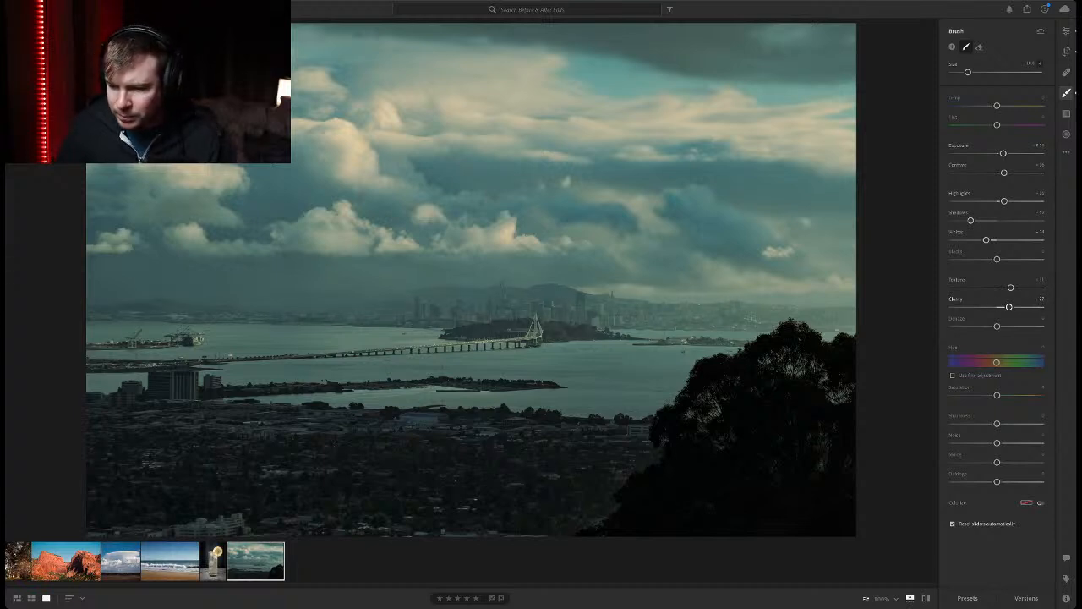
{"action": "mouse_move", "coordinate": [997, 326]}
{"action": "left_mouse_down"}
{"action": "mouse_move", "coordinate": [1040, 326]}
{"action": "mouse_move", "coordinate": [954, 326]}
{"action": "mouse_move", "coordinate": [997, 325]}
{"action": "left_mouse_up"}
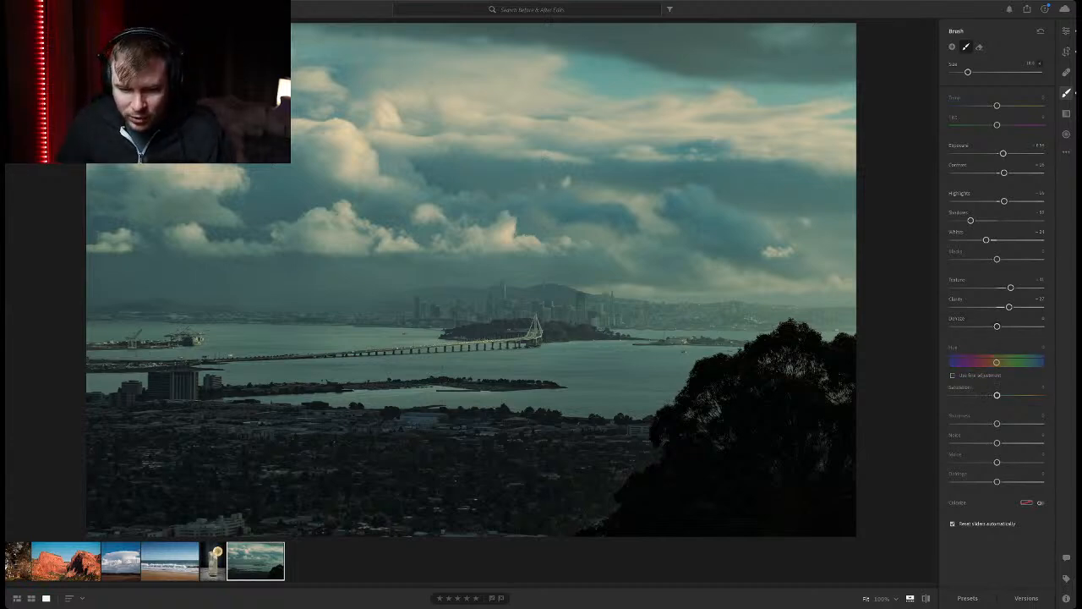
{"action": "mouse_move", "coordinate": [996, 395]}
{"action": "left_mouse_down"}
{"action": "mouse_move", "coordinate": [1020, 395]}
{"action": "mouse_move", "coordinate": [1005, 395]}
{"action": "left_mouse_up"}
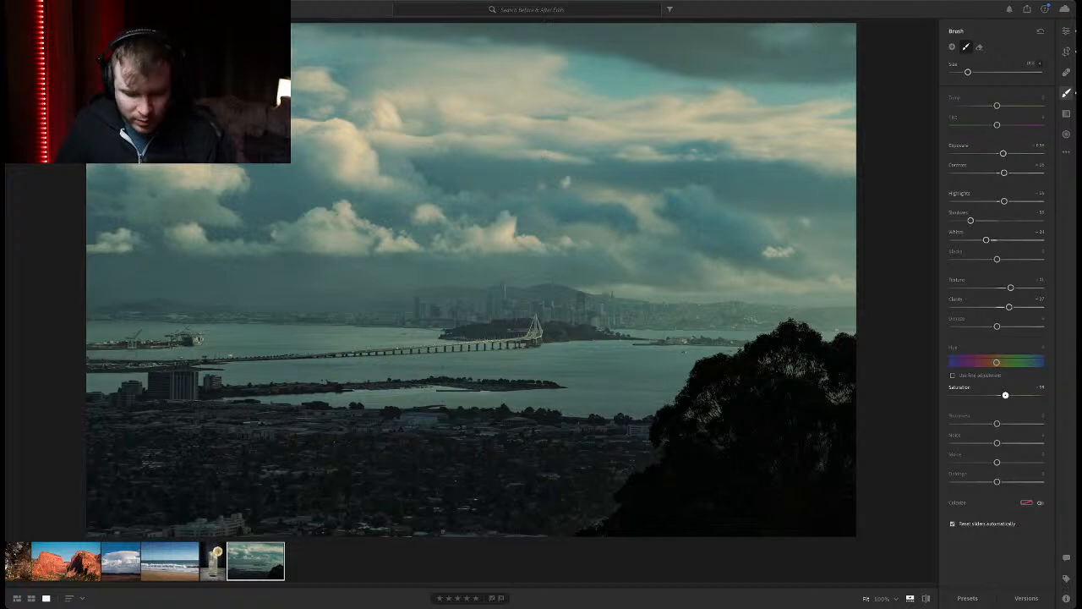
{"action": "double_click", "coordinate": [1005, 394]}
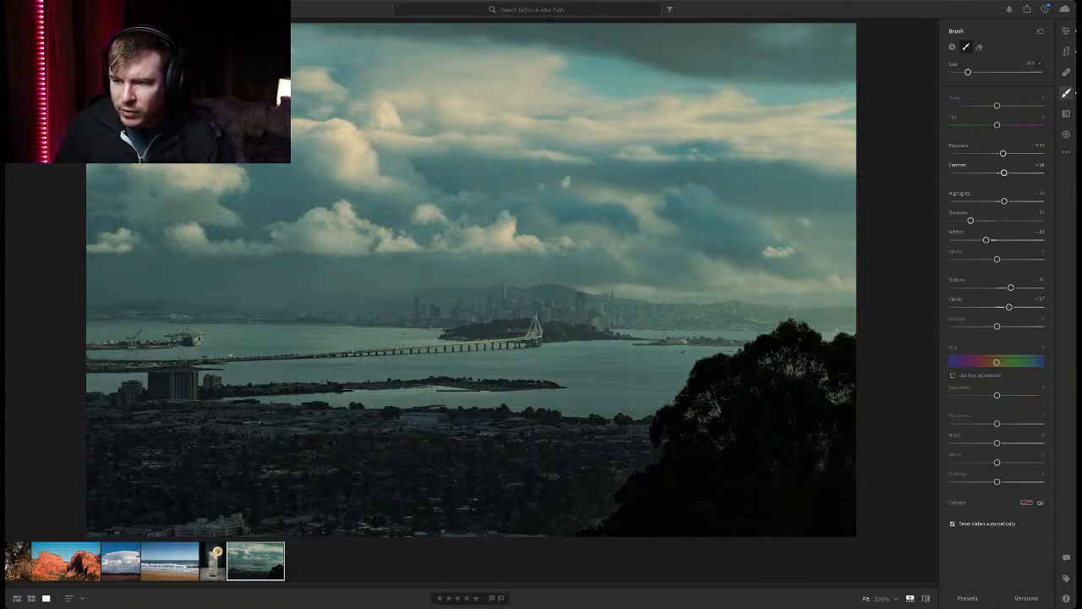
{"action": "left_click", "coordinate": [1066, 32]}
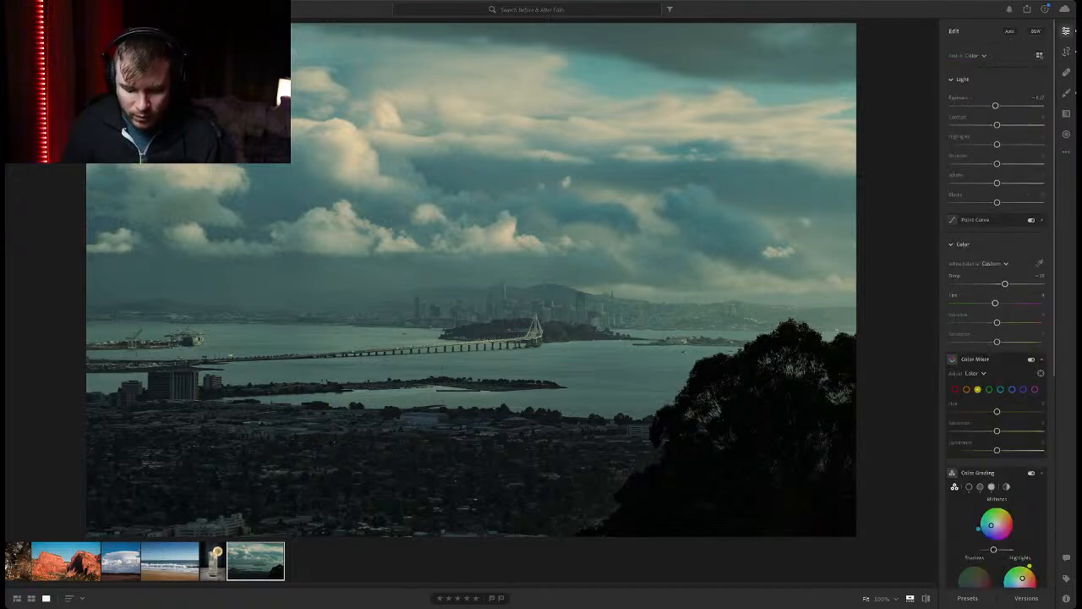
Compare the graded bay photo with its unedited original several times
{"action": "key", "text": "backslash"}
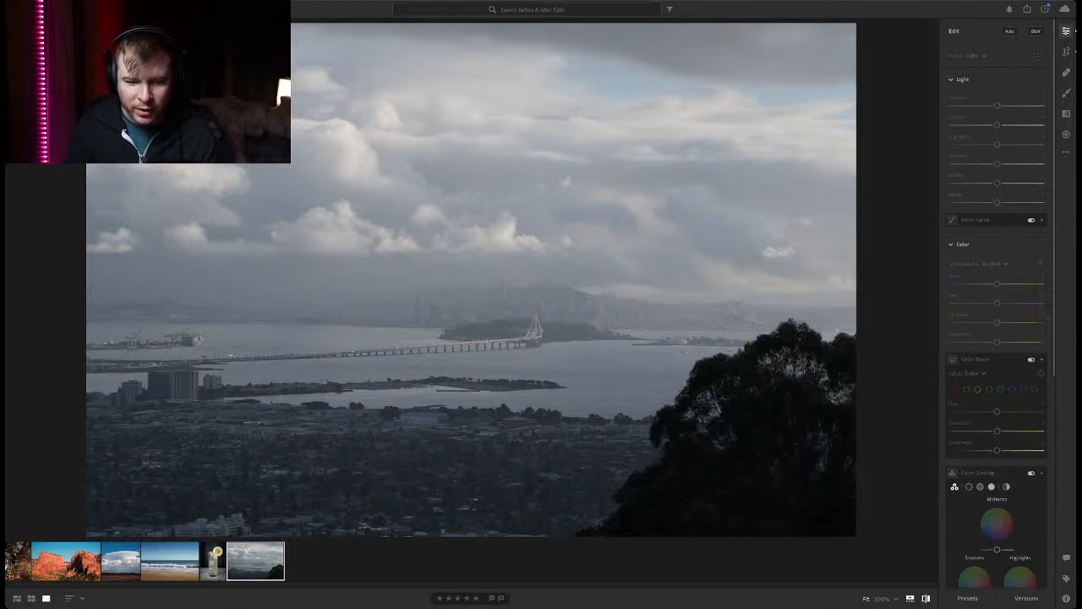
{"action": "key", "text": "backslash"}
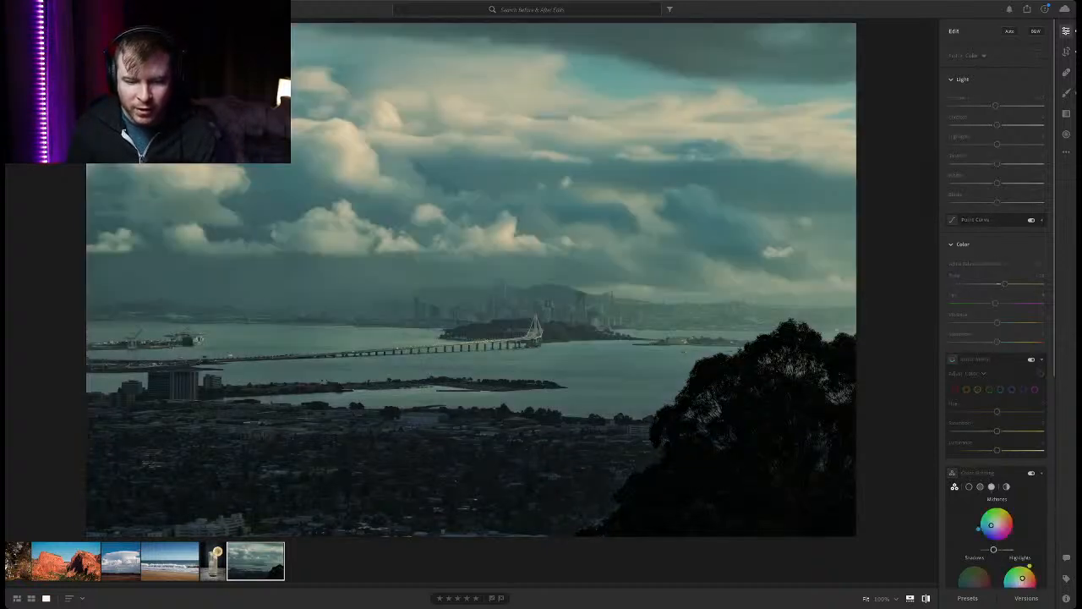
{"action": "key", "text": "backslash"}
{"action": "key", "text": "backslash"}
{"action": "key", "text": "backslash"}
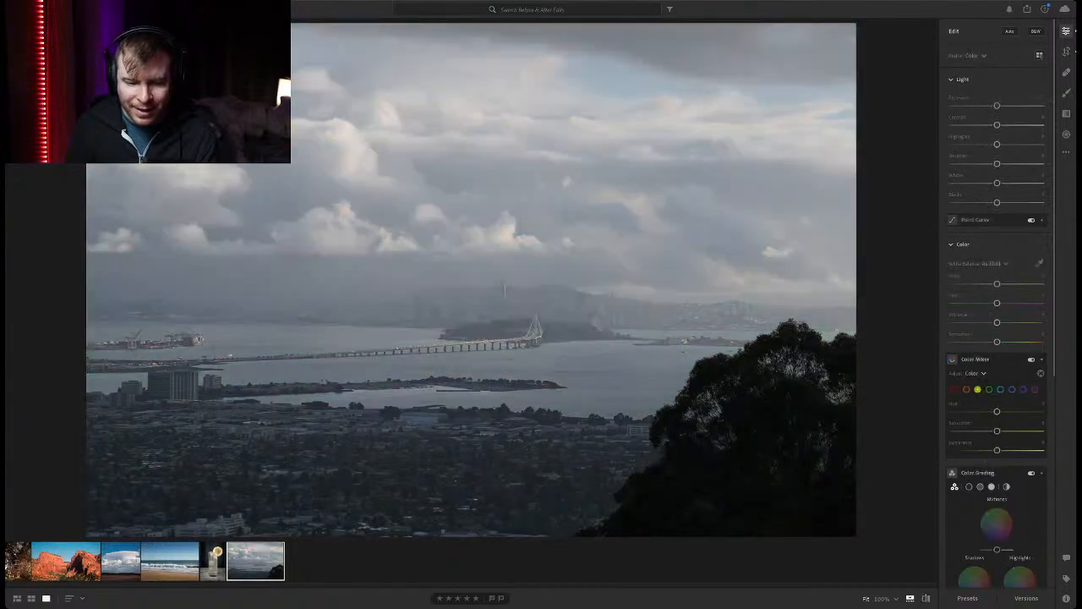
{"action": "key", "text": "backslash"}
{"action": "key", "text": "backslash"}
{"action": "key", "text": "backslash"}
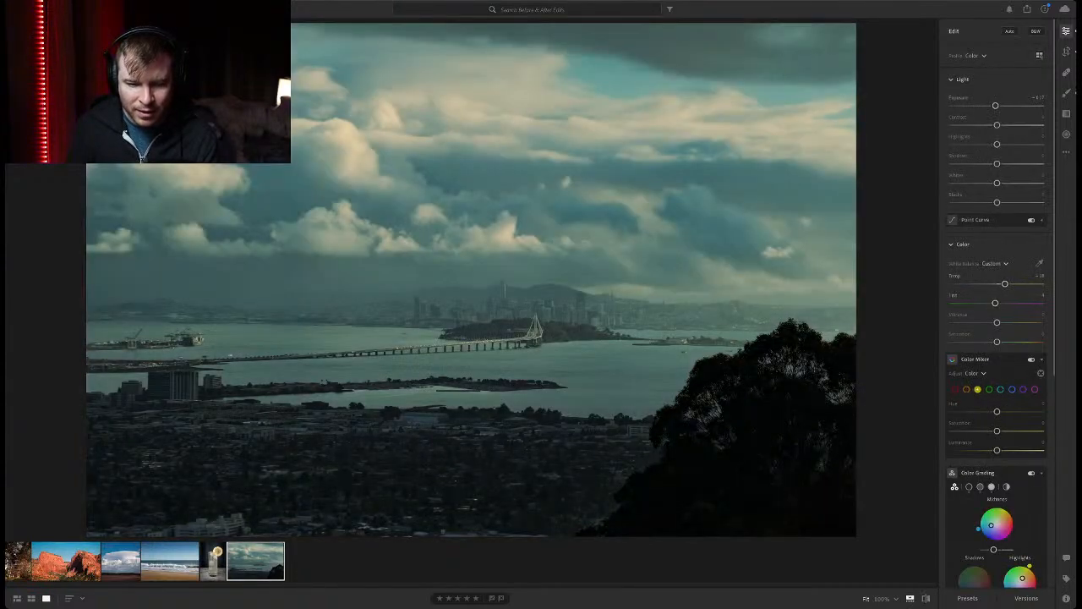
{"action": "key", "text": "backslash"}
{"action": "key", "text": "backslash"}
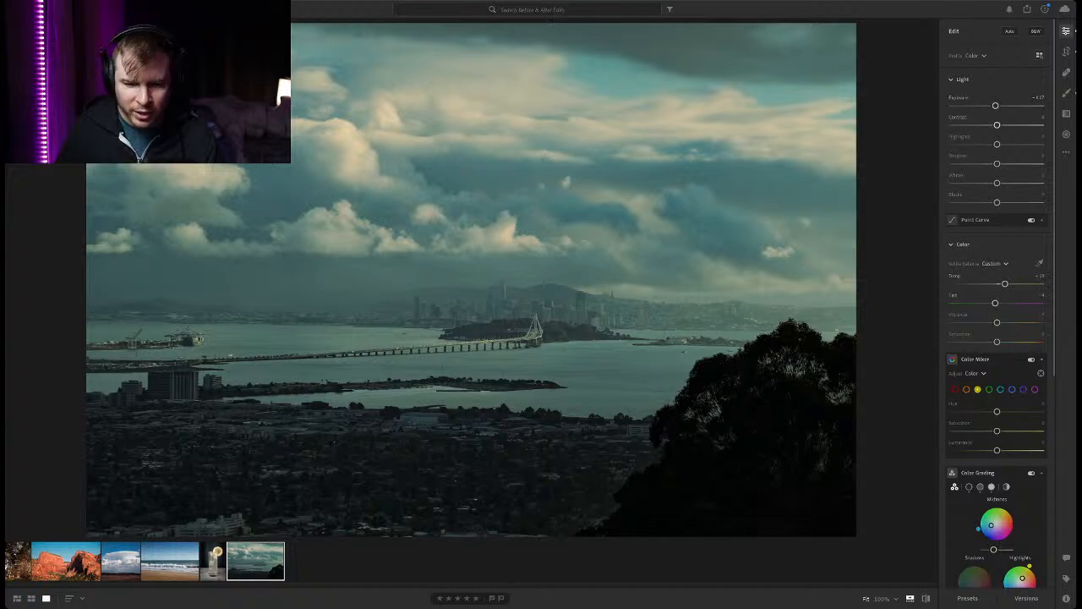
Set the bay photo's Contrast to about -43, Shadows to about +31 and Blacks to about -14, comparing the edit with the original
{"action": "left_click_drag", "start_coordinate": [997, 124], "coordinate": [975, 124]}
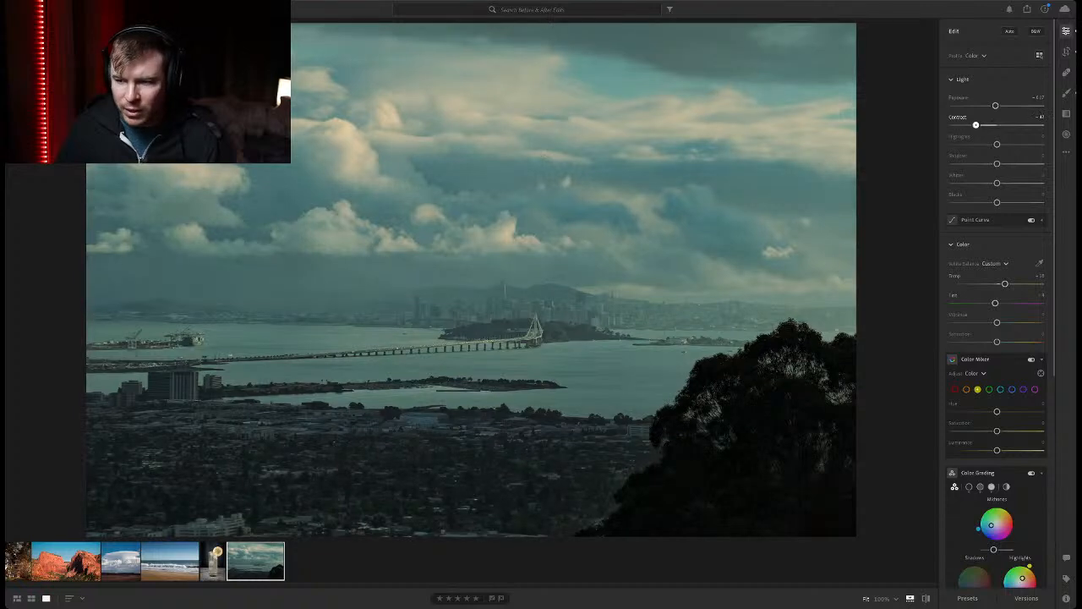
{"action": "left_click_drag", "start_coordinate": [997, 163], "coordinate": [1011, 163]}
{"action": "left_click_drag", "start_coordinate": [996, 202], "coordinate": [991, 202], "text": "alt"}
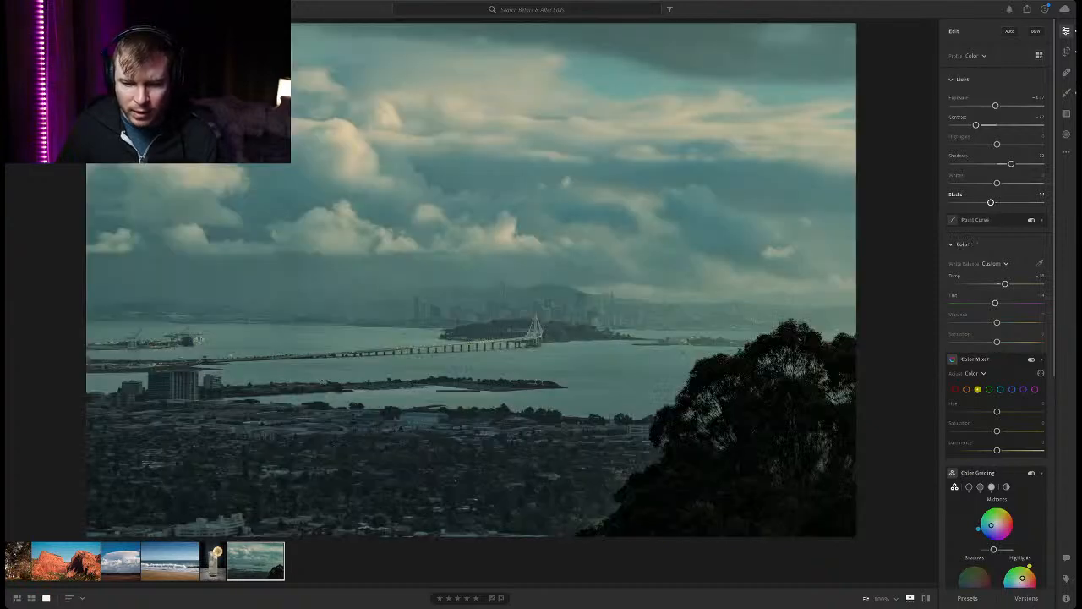
{"action": "key", "text": "backslash"}
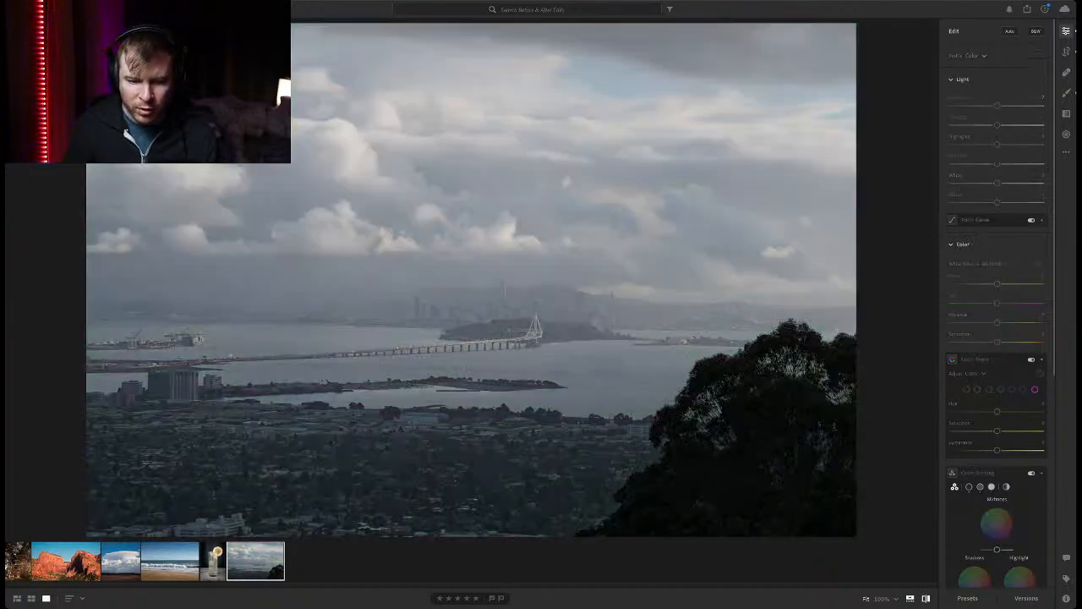
{"action": "key", "text": "backslash"}
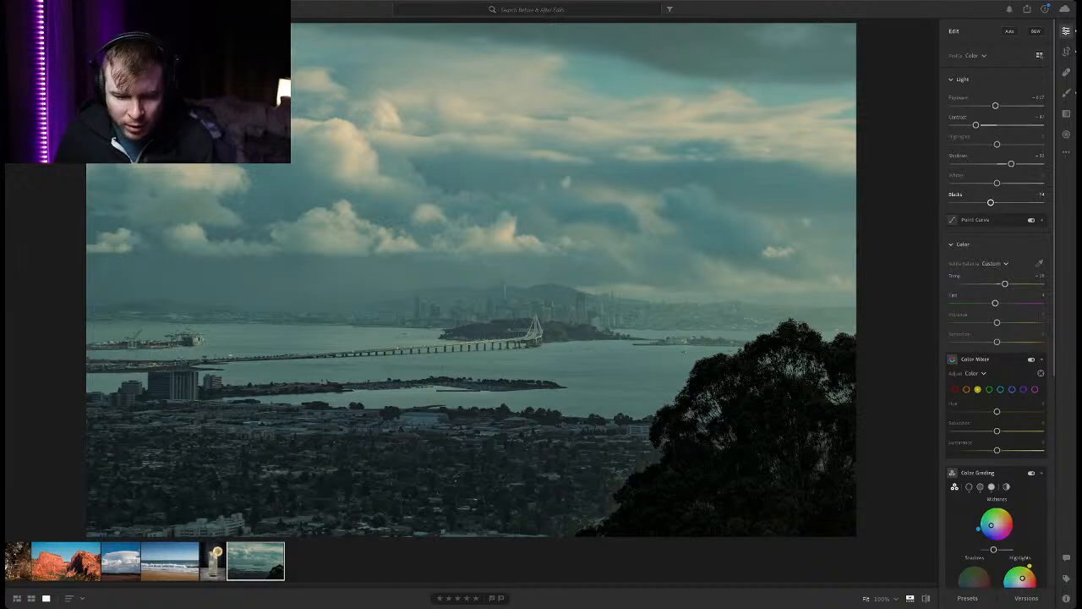
Try Blacks at about -24 and about -50, checking the foreground city at 100%, and reset the Blacks to their default
{"action": "mouse_move", "coordinate": [991, 202]}
{"action": "left_mouse_down"}
{"action": "mouse_move", "coordinate": [1001, 202]}
{"action": "mouse_move", "coordinate": [985, 202]}
{"action": "left_mouse_up"}
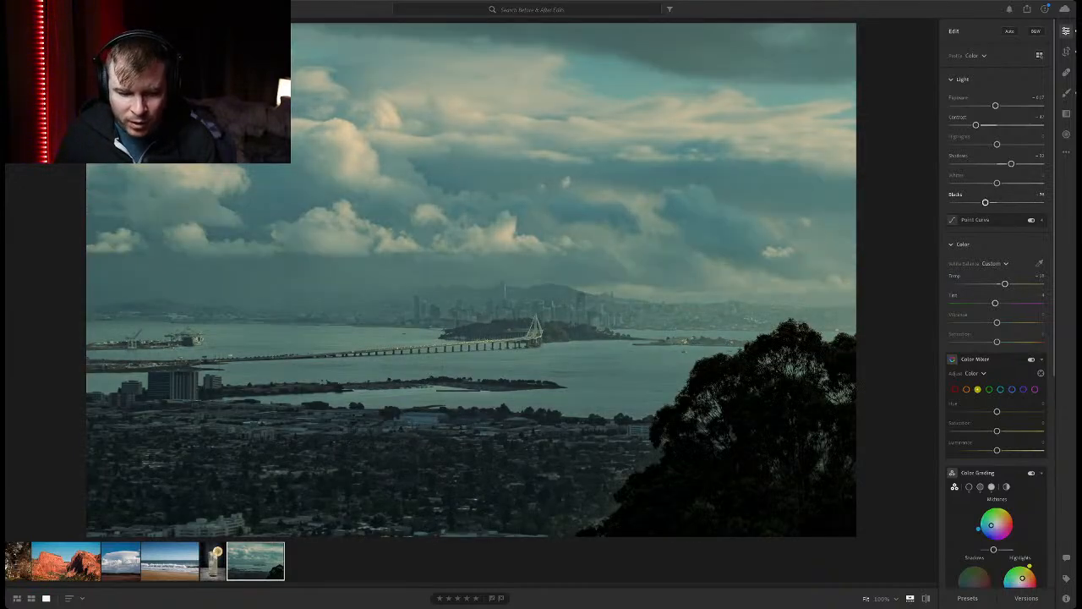
{"action": "double_click", "coordinate": [985, 202]}
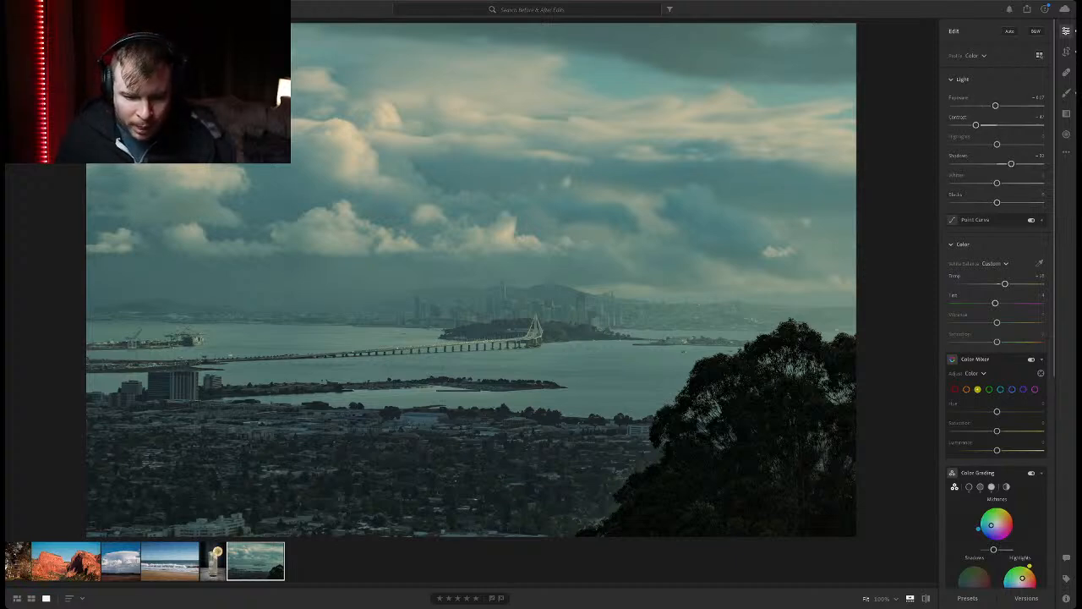
{"action": "key", "text": "z"}
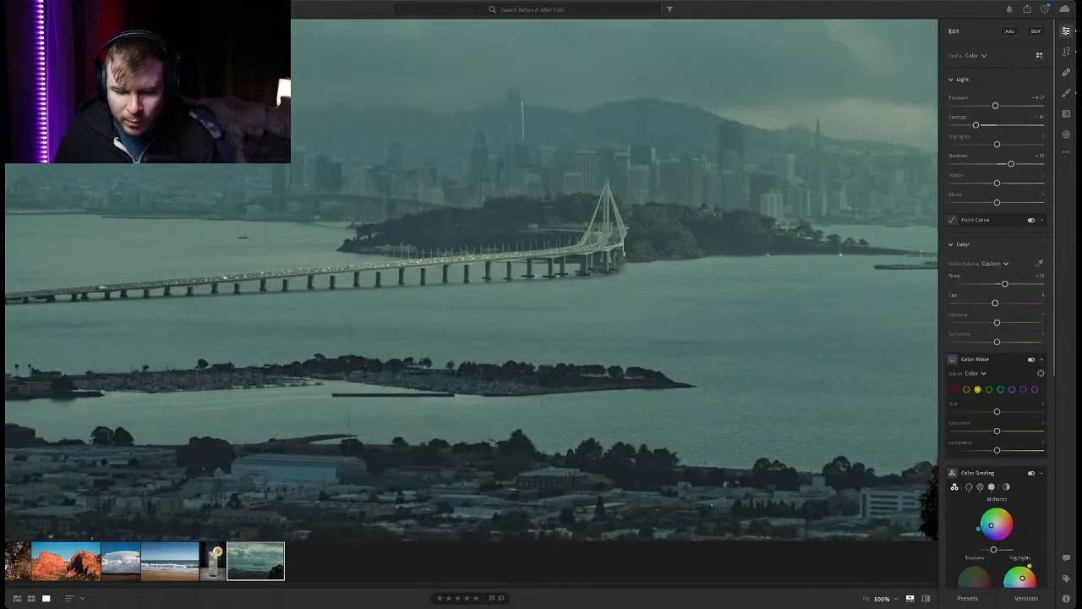
{"action": "scroll", "coordinate": [472, 280], "scroll_direction": "down", "scroll_amount": 3}
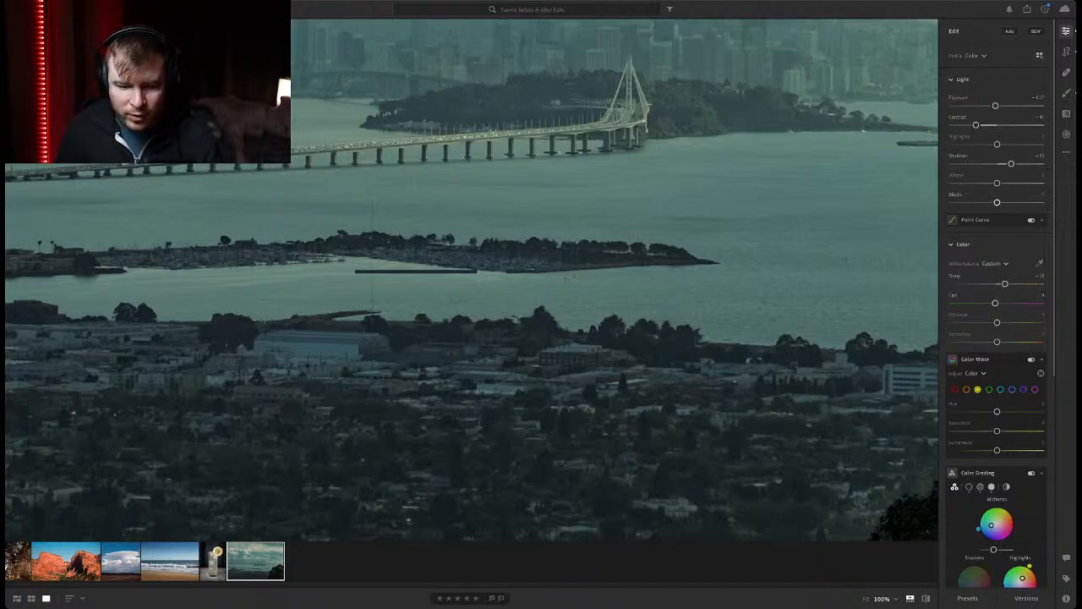
{"action": "left_click_drag", "start_coordinate": [996, 202], "coordinate": [972, 202]}
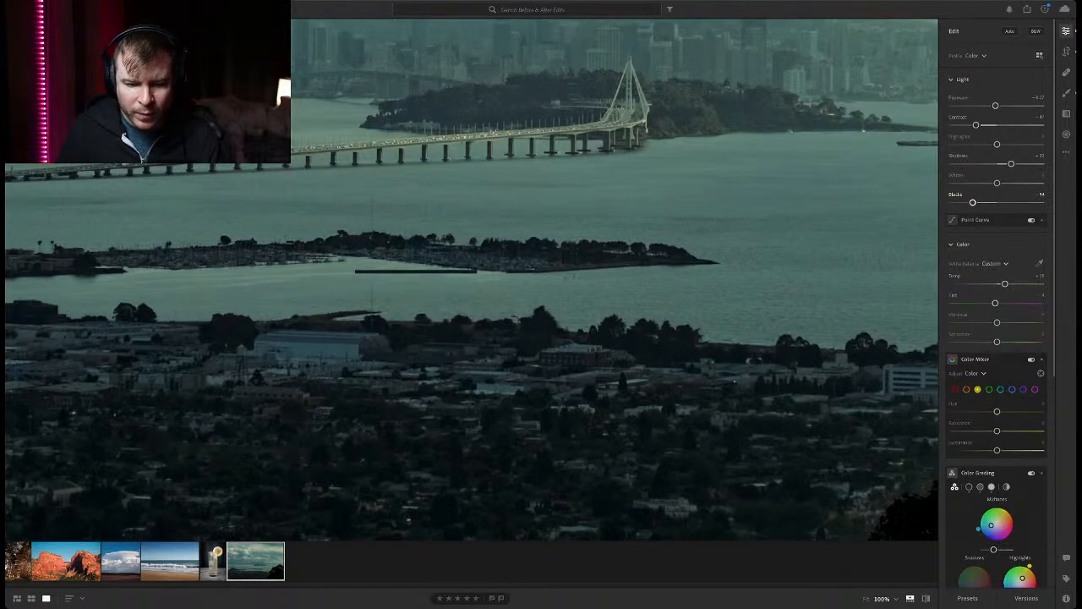
{"action": "double_click", "coordinate": [972, 202]}
{"action": "key", "text": "z"}
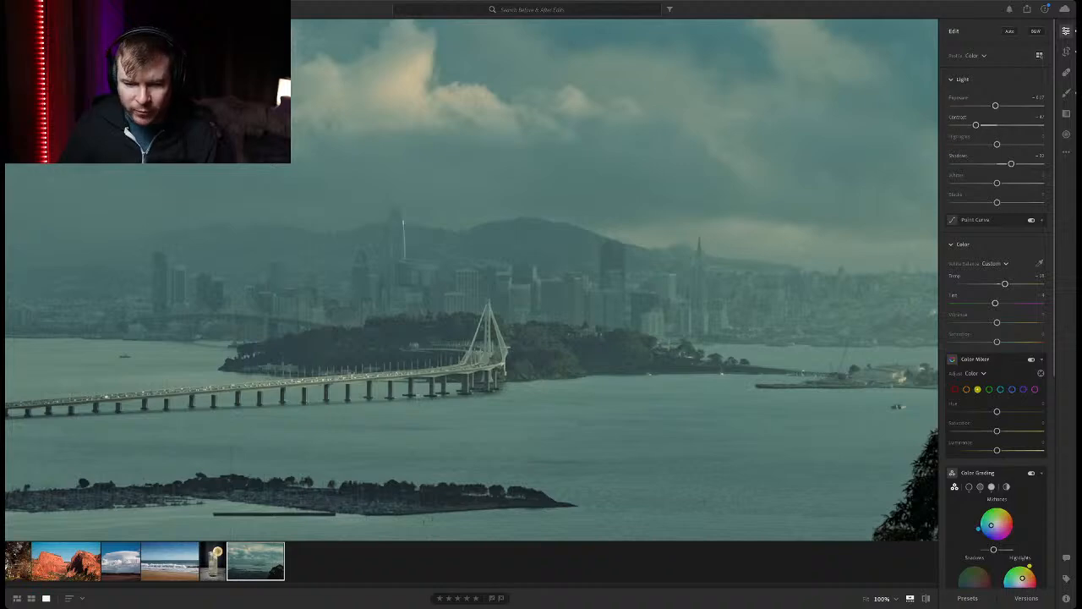
{"action": "key", "text": "z"}
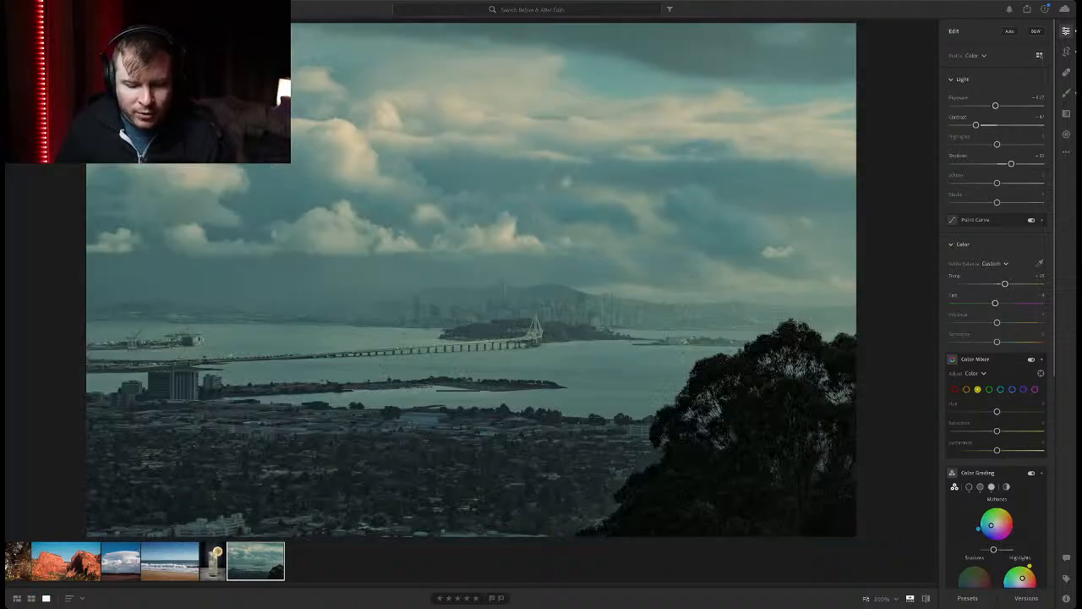
Compare the adjusted bay photo repeatedly with its original and inspect the bridge and skyline at 100%
{"action": "key", "text": "backslash"}
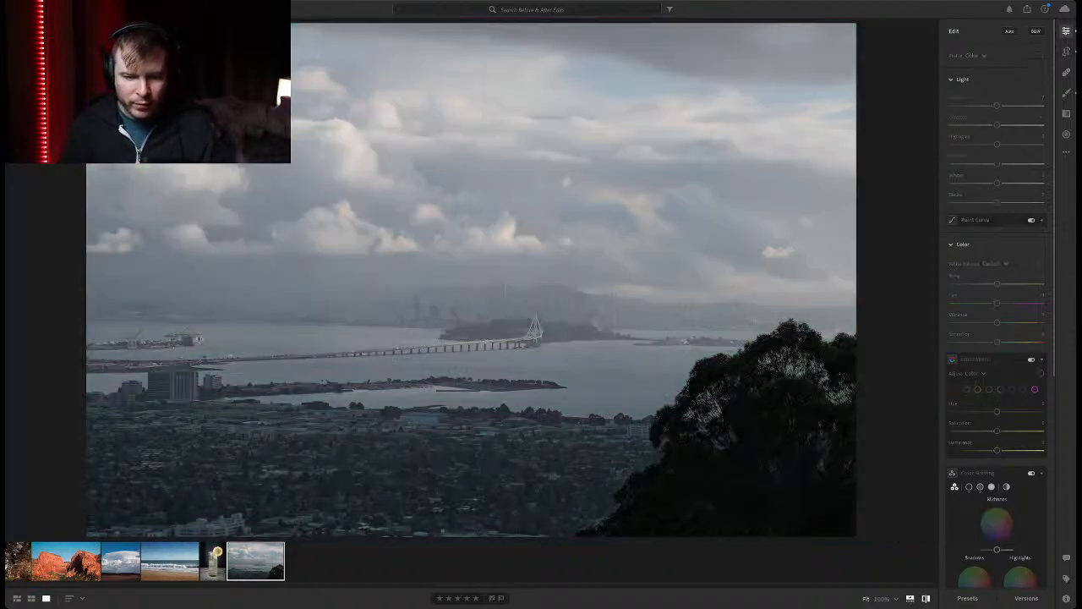
{"action": "key", "text": "backslash"}
{"action": "key", "text": "backslash"}
{"action": "key", "text": "backslash"}
{"action": "key", "text": "backslash"}
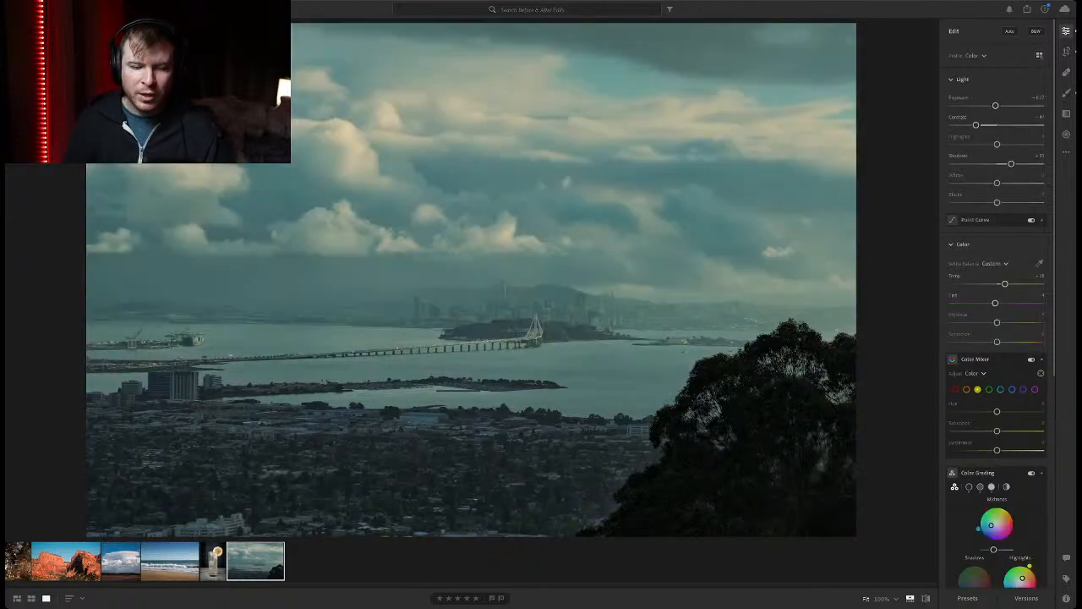
{"action": "key", "text": "backslash"}
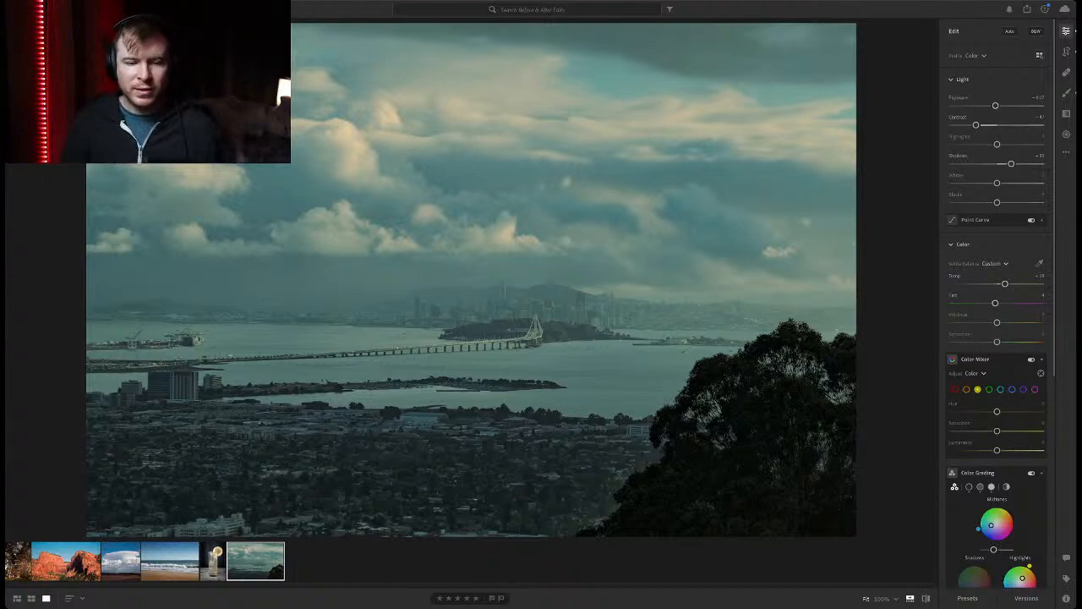
{"action": "key", "text": "backslash"}
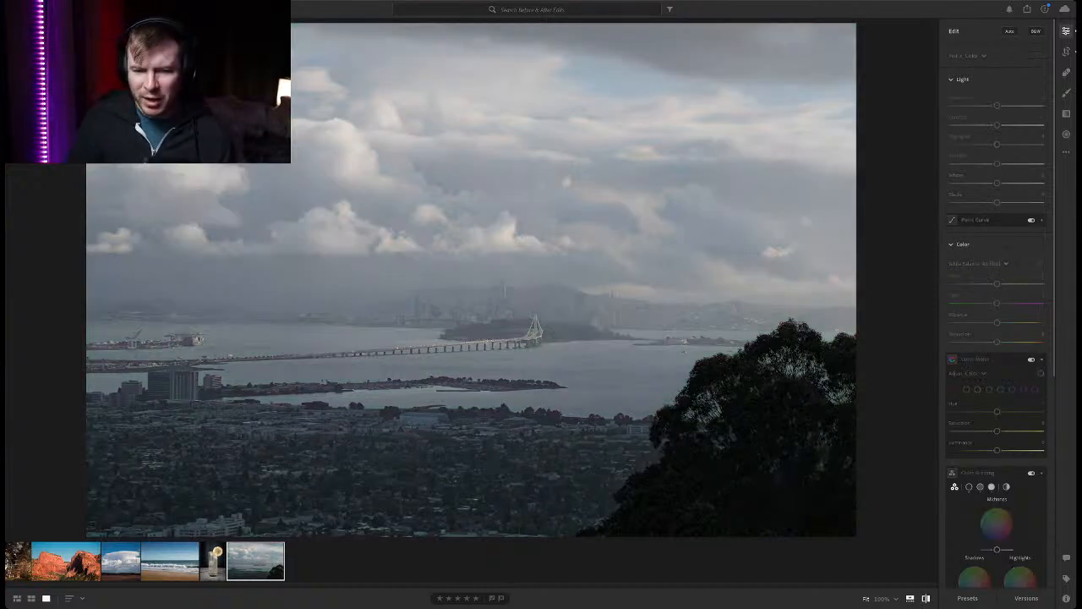
{"action": "key", "text": "backslash"}
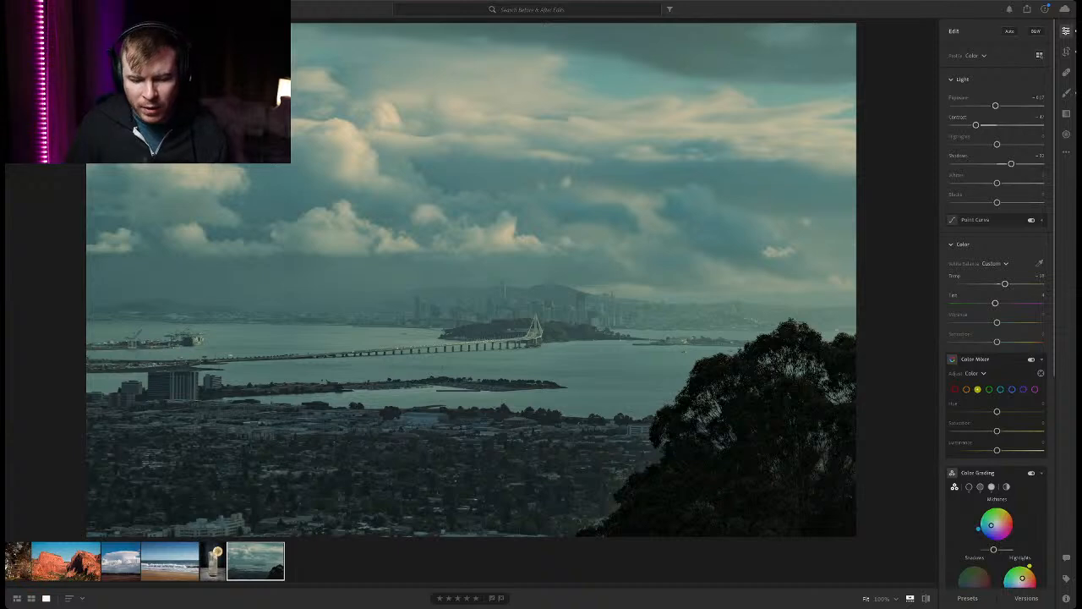
{"action": "key", "text": "backslash"}
{"action": "key", "text": "backslash"}
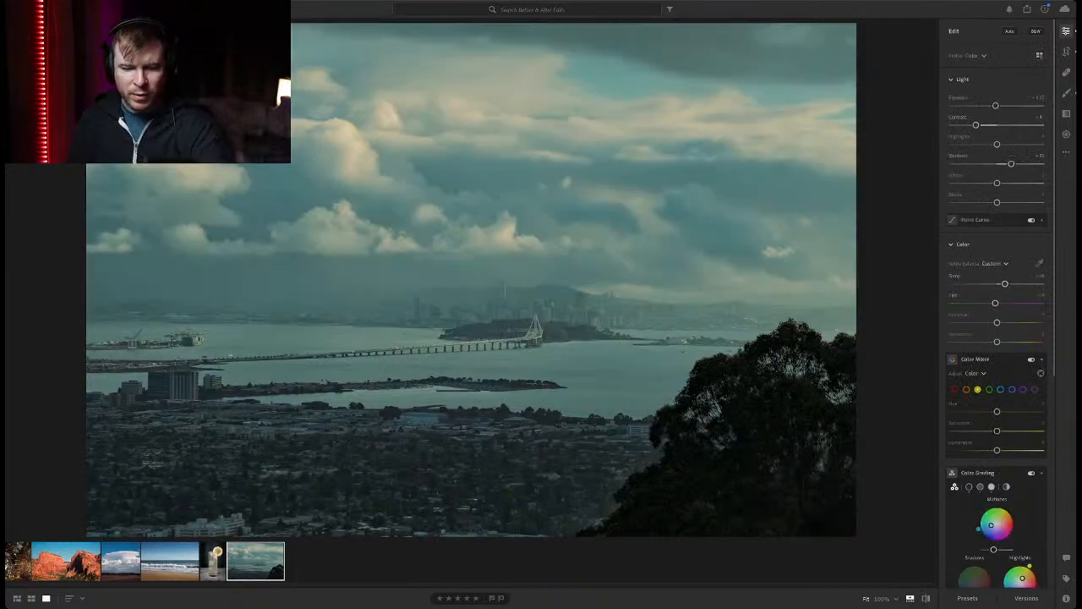
{"action": "key", "text": "backslash"}
{"action": "key", "text": "backslash"}
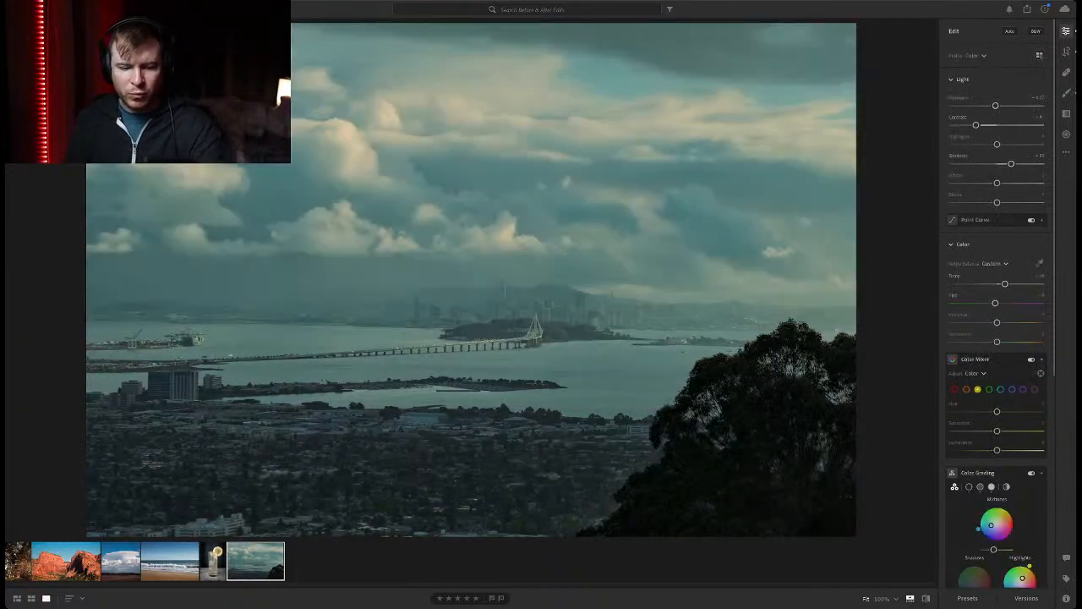
{"action": "key", "text": "backslash"}
{"action": "key", "text": "backslash"}
{"action": "key", "text": "backslash"}
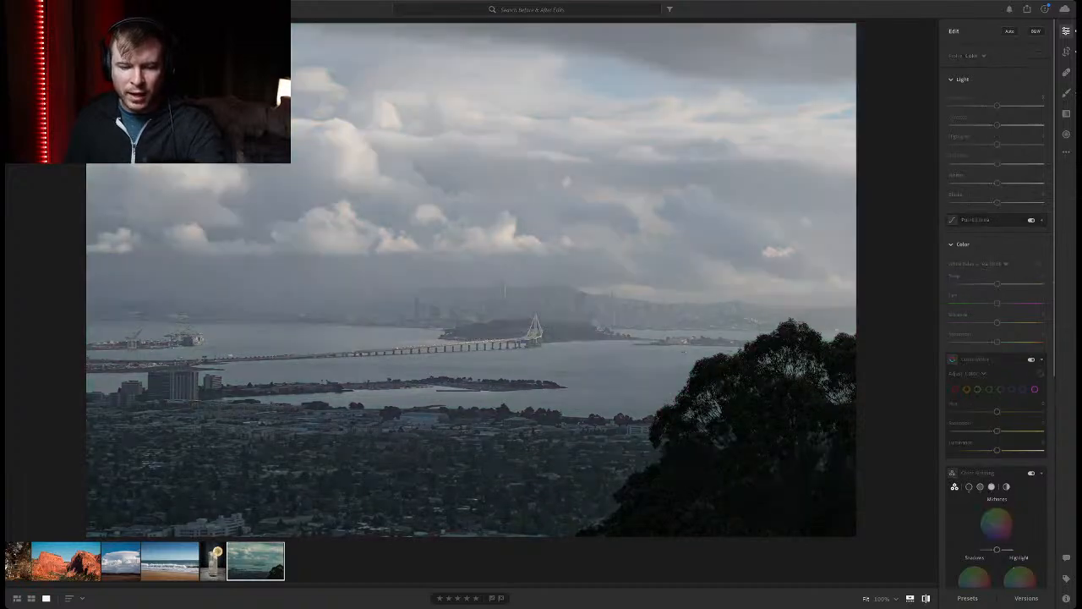
{"action": "key", "text": "backslash"}
{"action": "key", "text": "backslash"}
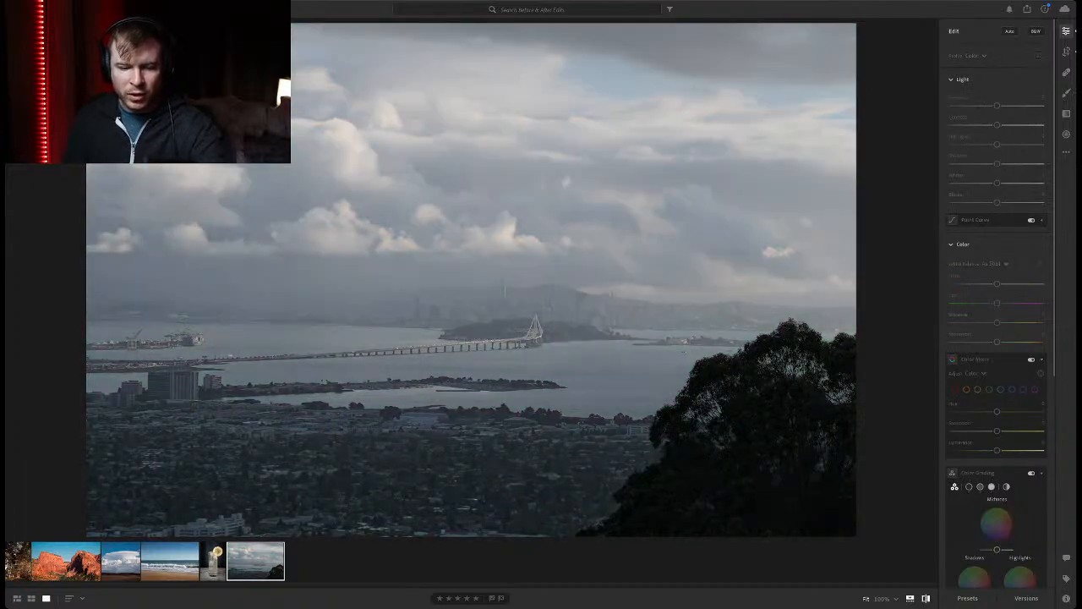
{"action": "key", "text": "backslash"}
{"action": "key", "text": "backslash"}
{"action": "key", "text": "backslash"}
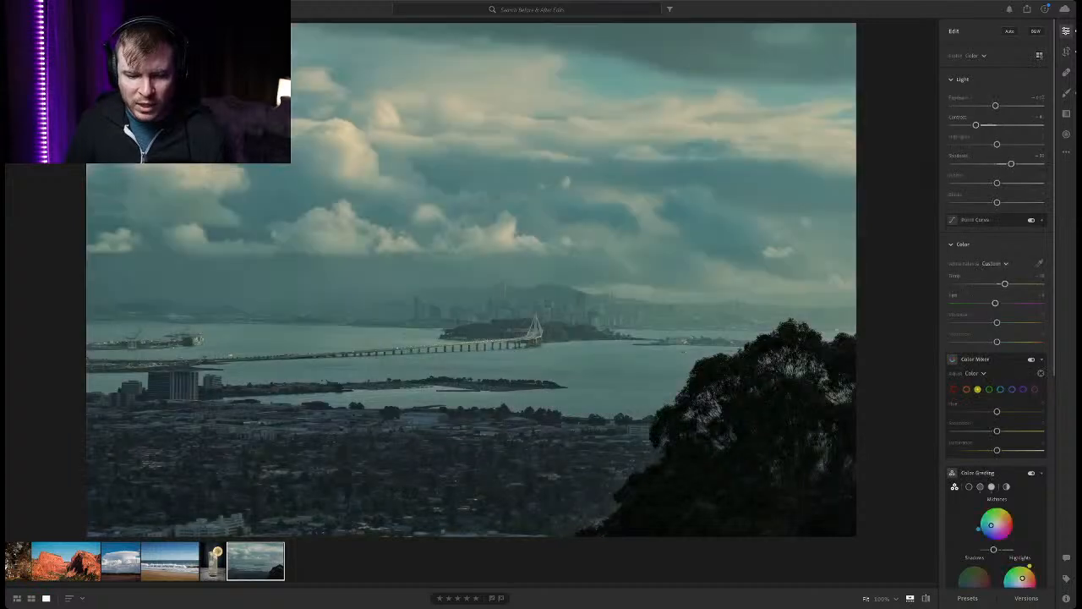
{"action": "key", "text": "backslash"}
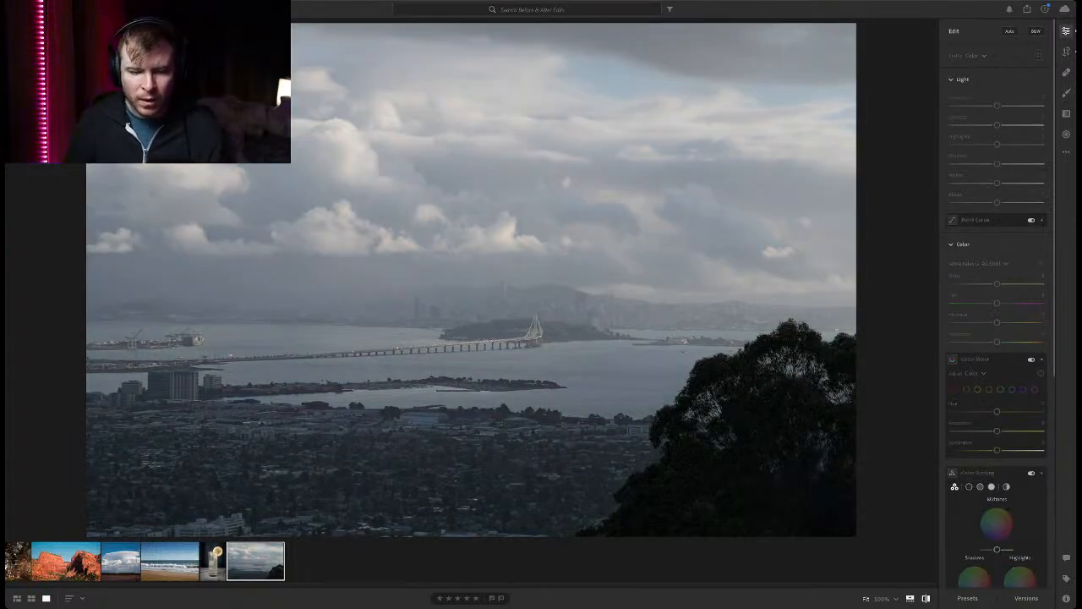
{"action": "key", "text": "backslash"}
{"action": "key", "text": "backslash"}
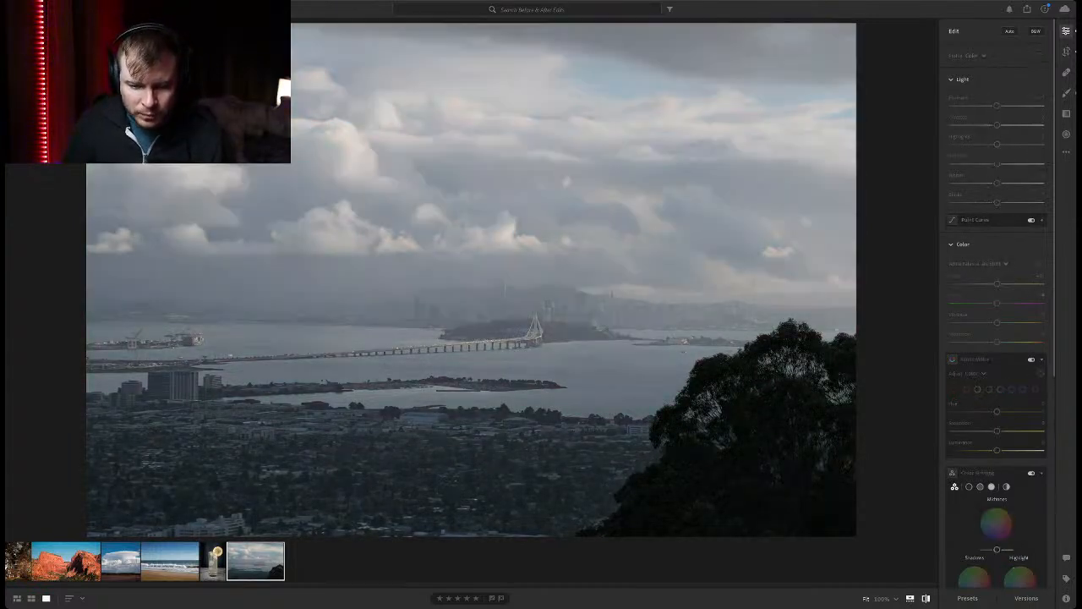
{"action": "key", "text": "backslash"}
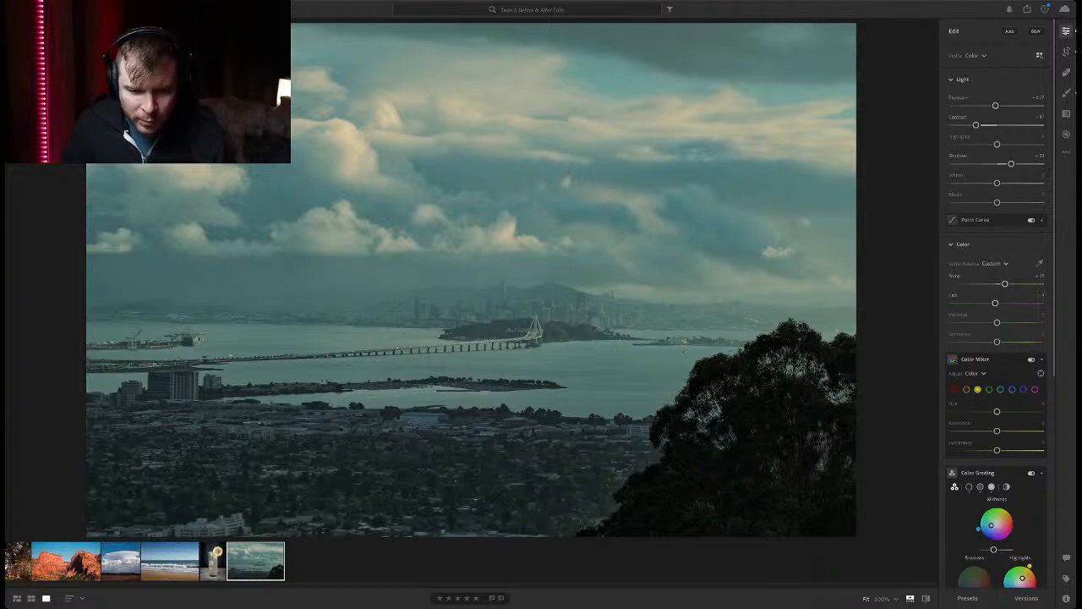
{"action": "key", "text": "z"}
{"action": "key", "text": "z"}
{"action": "key", "text": "z"}
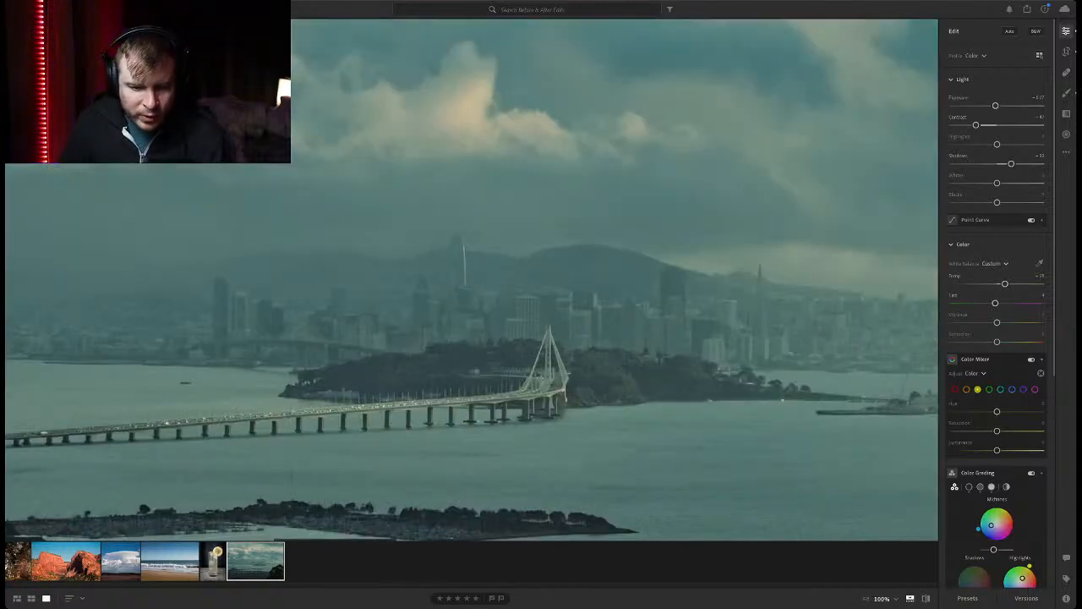
{"action": "key", "text": "z"}
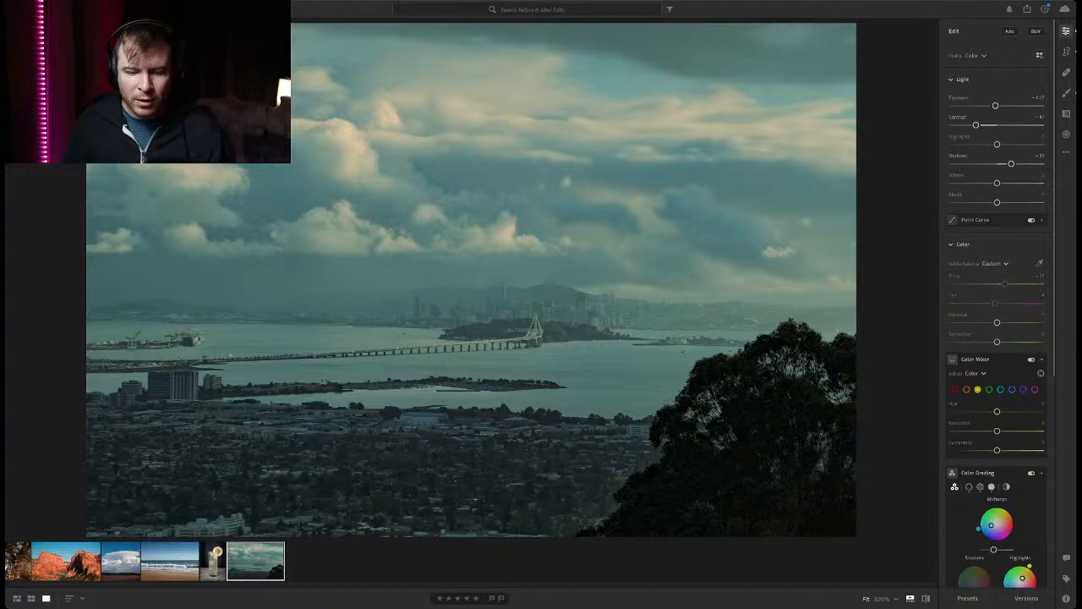
Review the beach and lemon drink photos against their unedited originals, and return to the bay photo for the same comparison
{"action": "key", "text": "Left"}
{"action": "key", "text": "Left"}
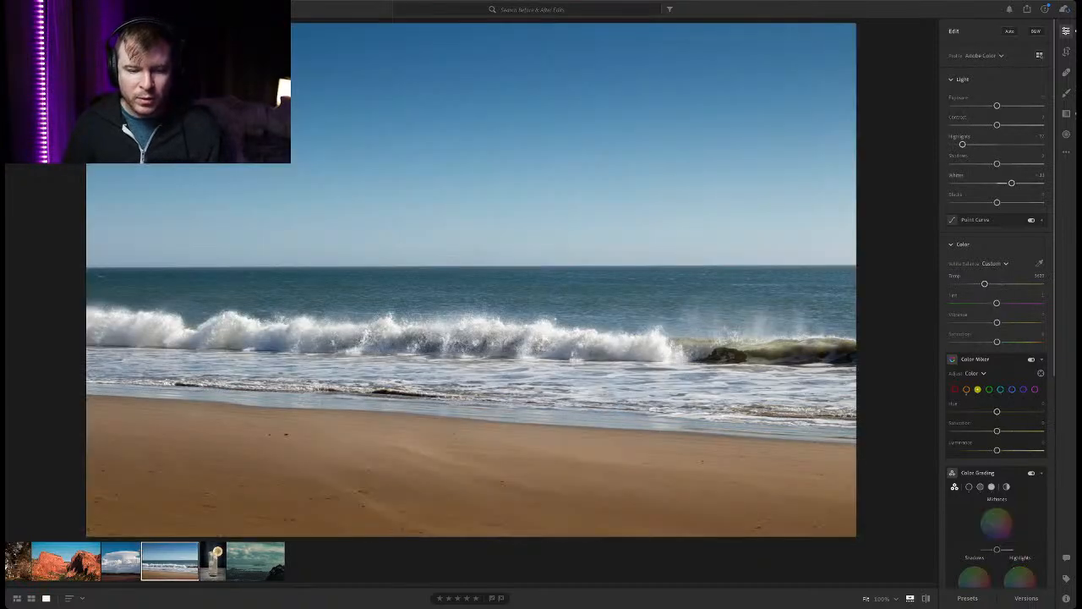
{"action": "key", "text": "backslash"}
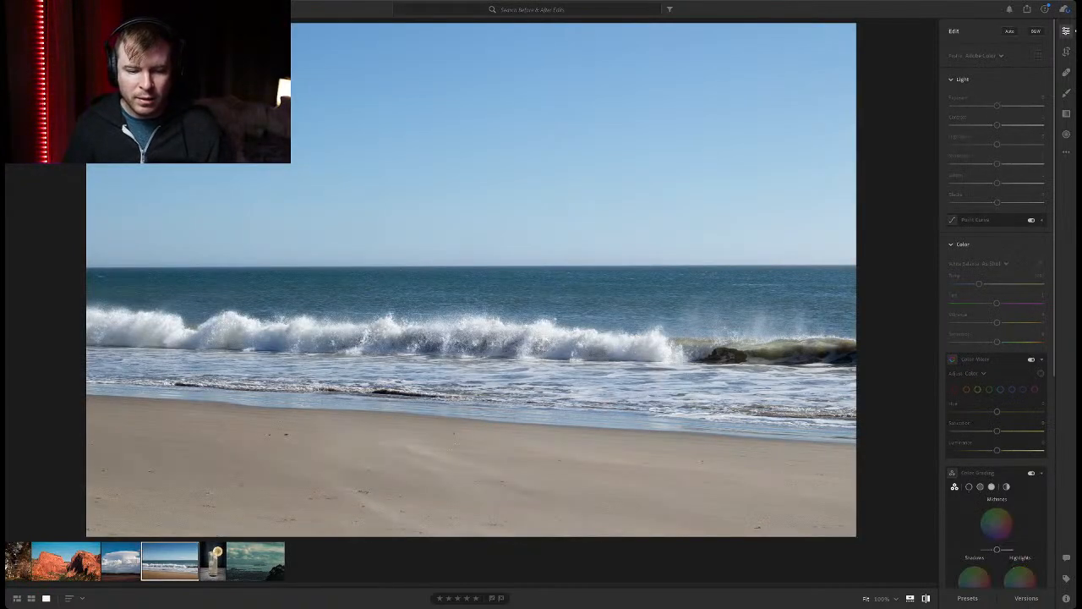
{"action": "key", "text": "backslash"}
{"action": "key", "text": "Right"}
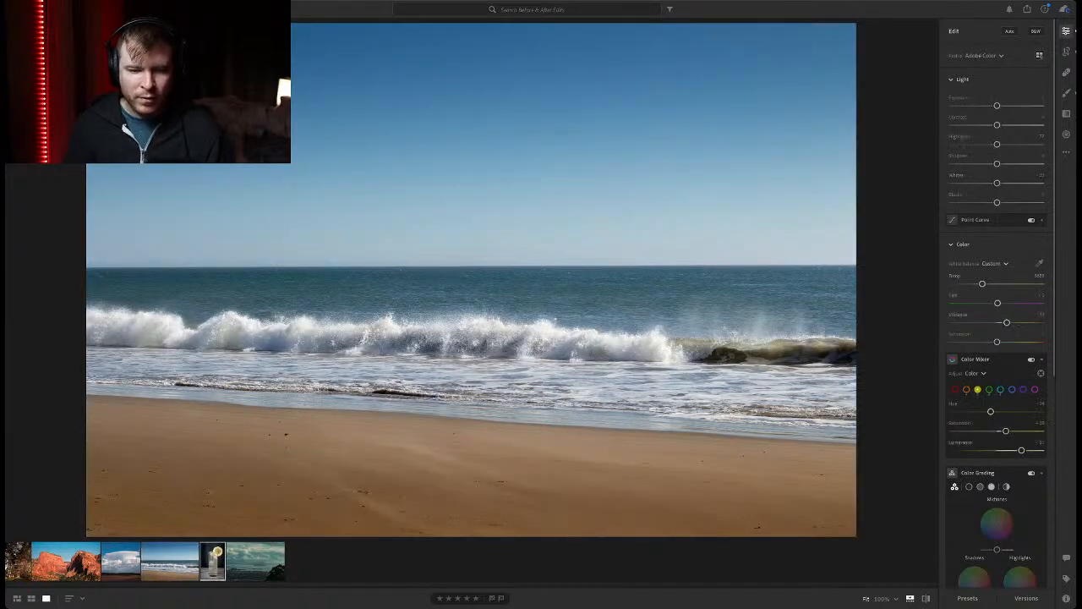
{"action": "key", "text": "backslash"}
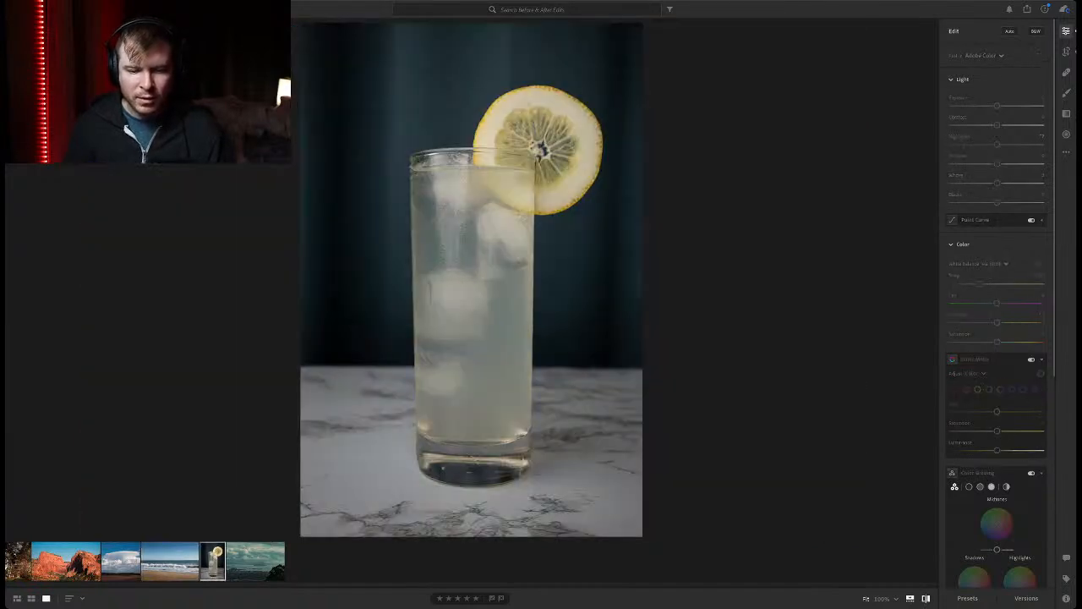
{"action": "key", "text": "backslash"}
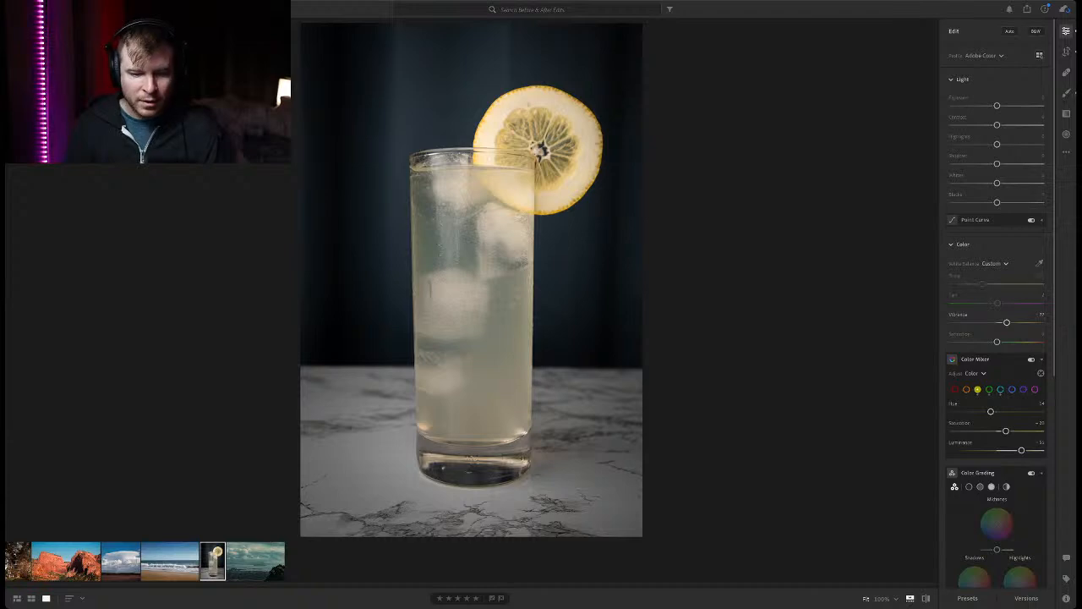
{"action": "key", "text": "Right"}
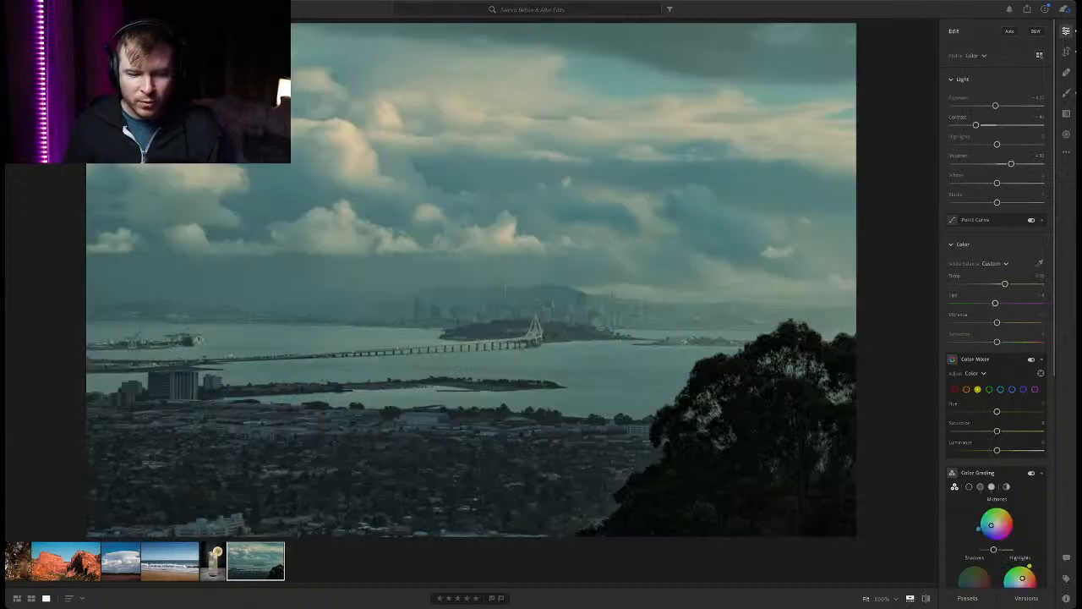
{"action": "key", "text": "backslash"}
{"action": "key", "text": "backslash"}
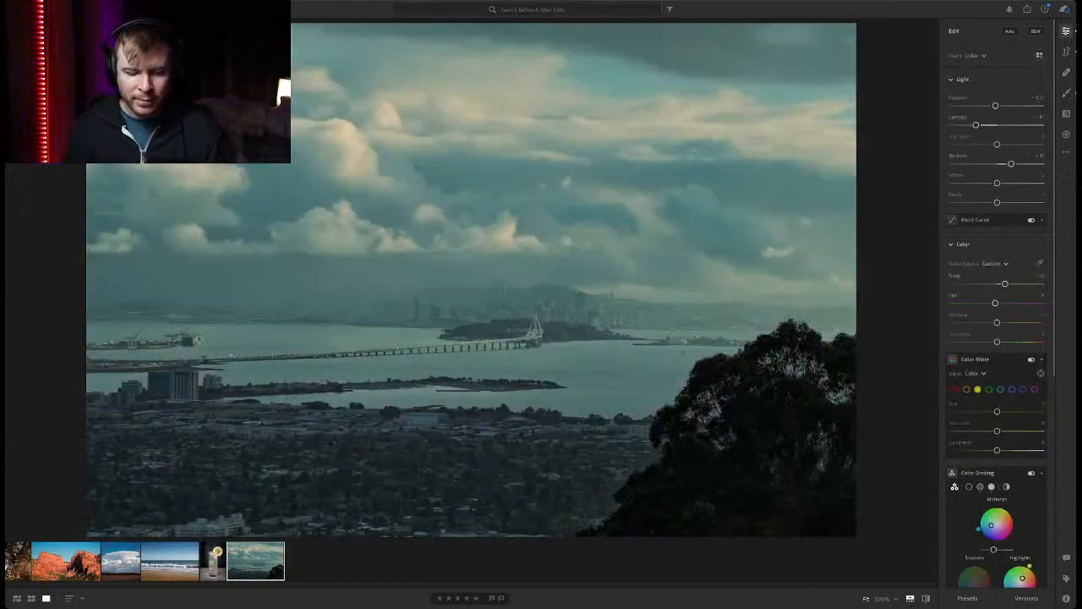